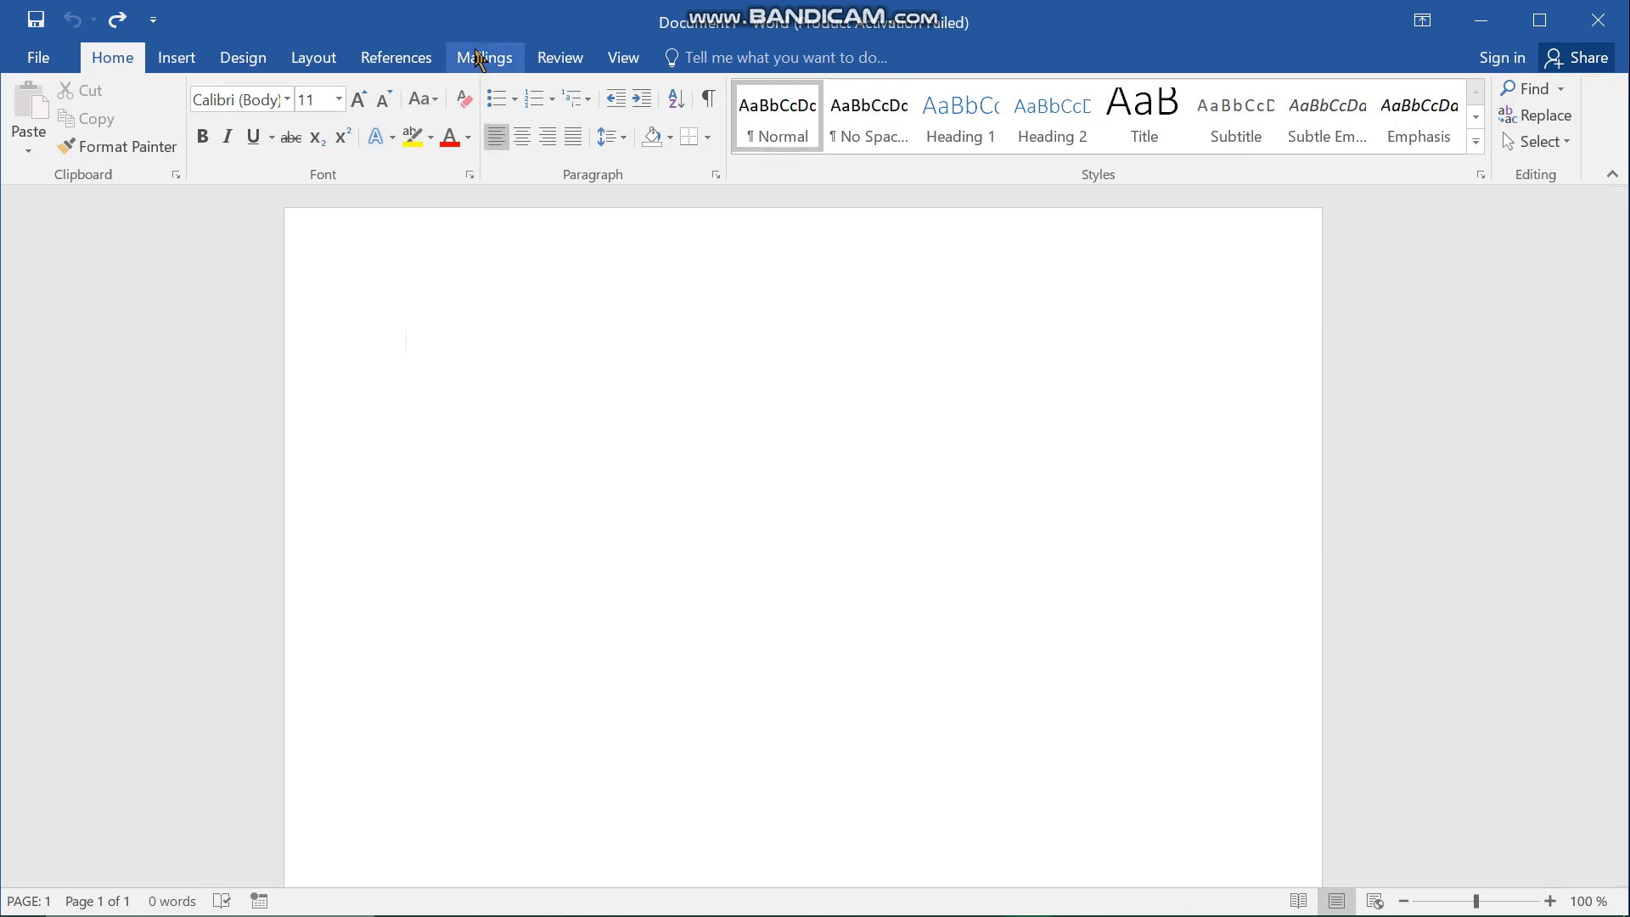
# Start a mail merge of the Letters type in the blank document
pyautogui.click(480, 60)
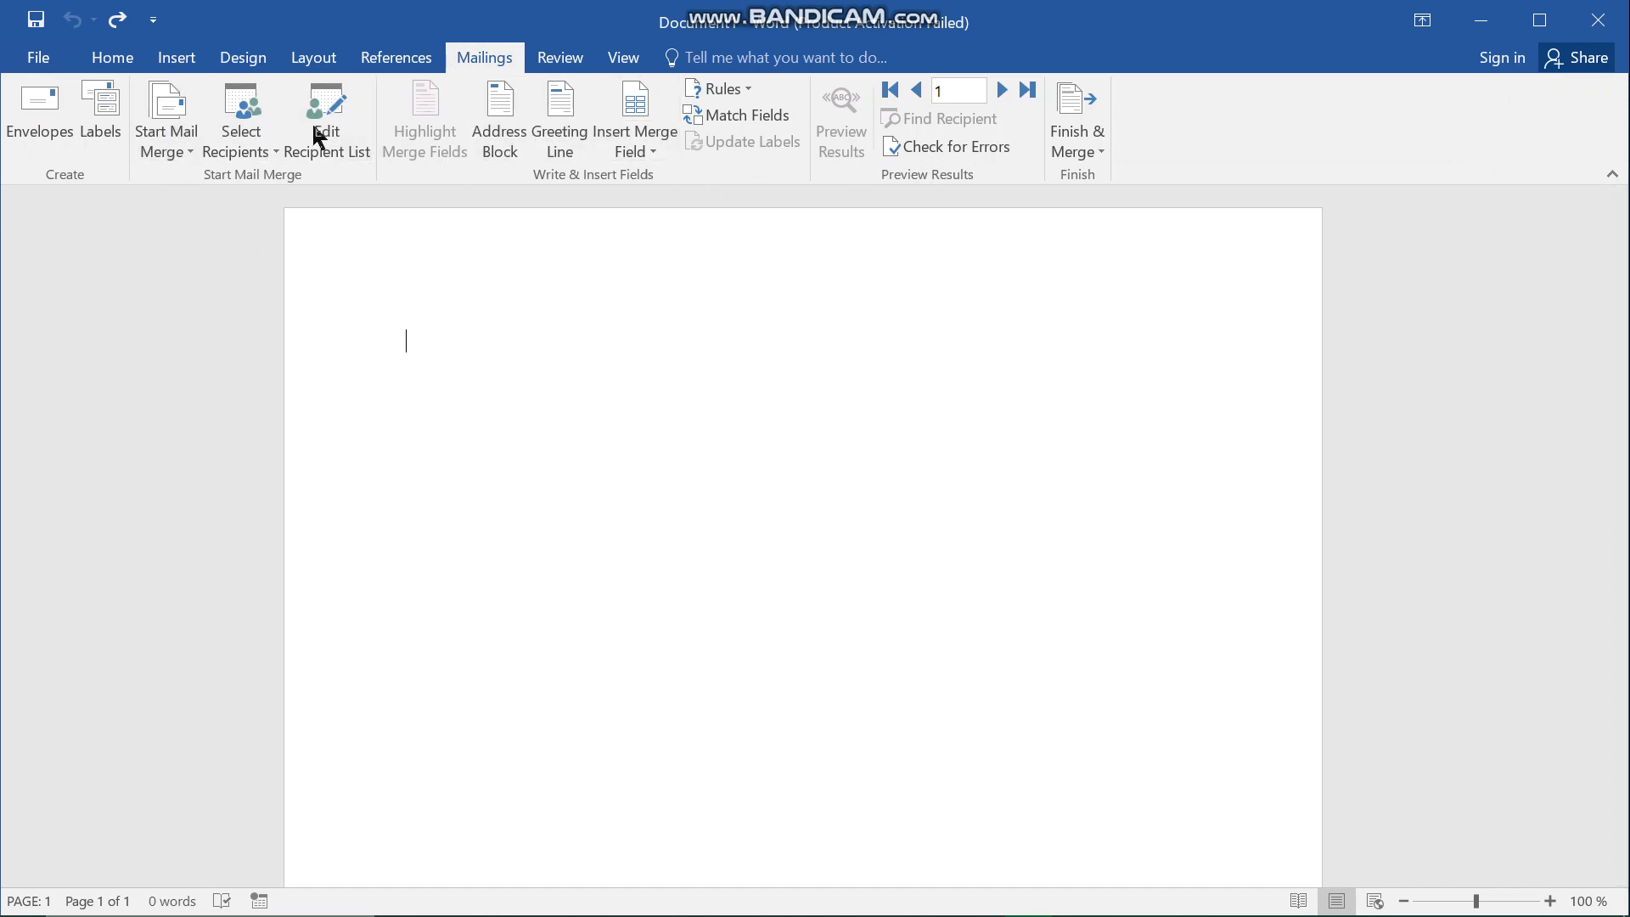
pyautogui.click(176, 150)
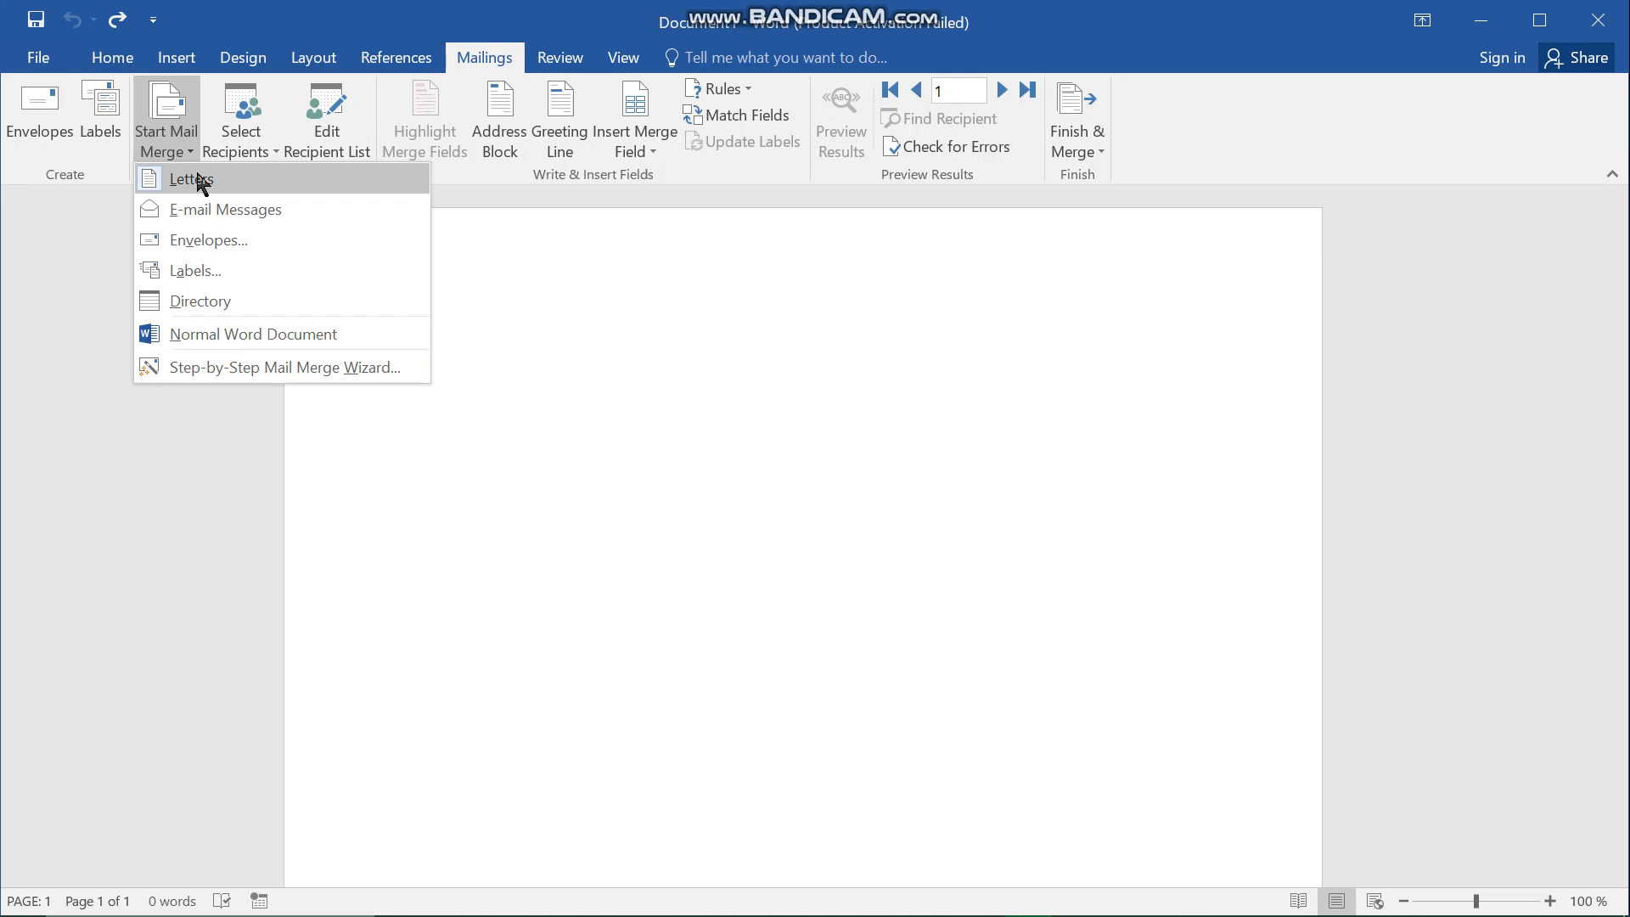
pyautogui.click(197, 178)
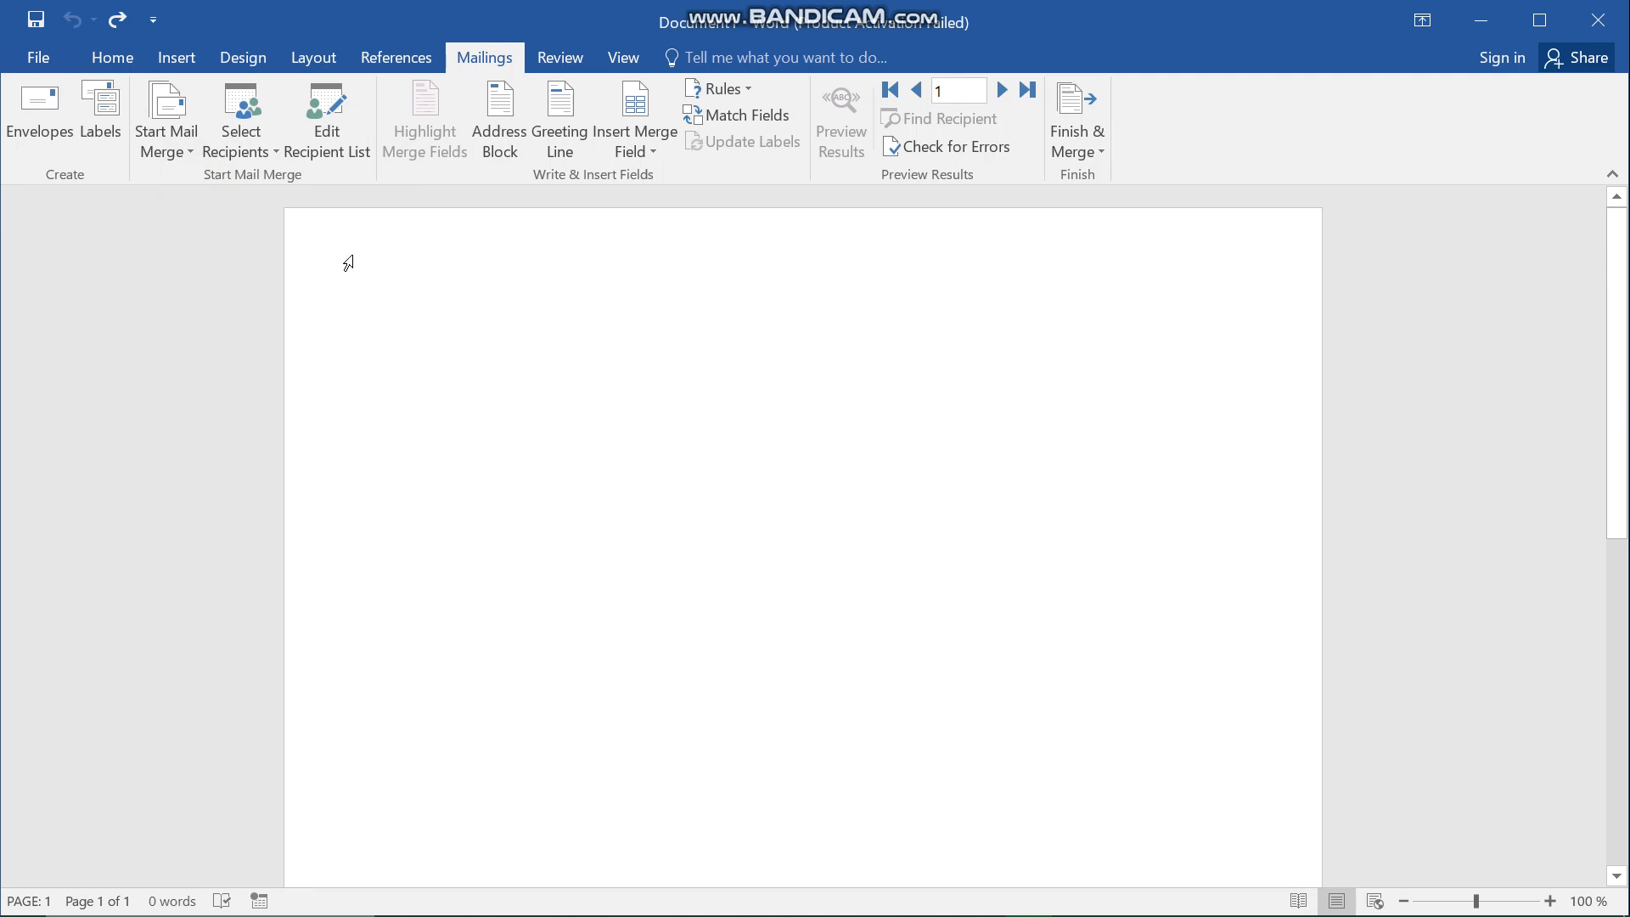
pyautogui.click(273, 157)
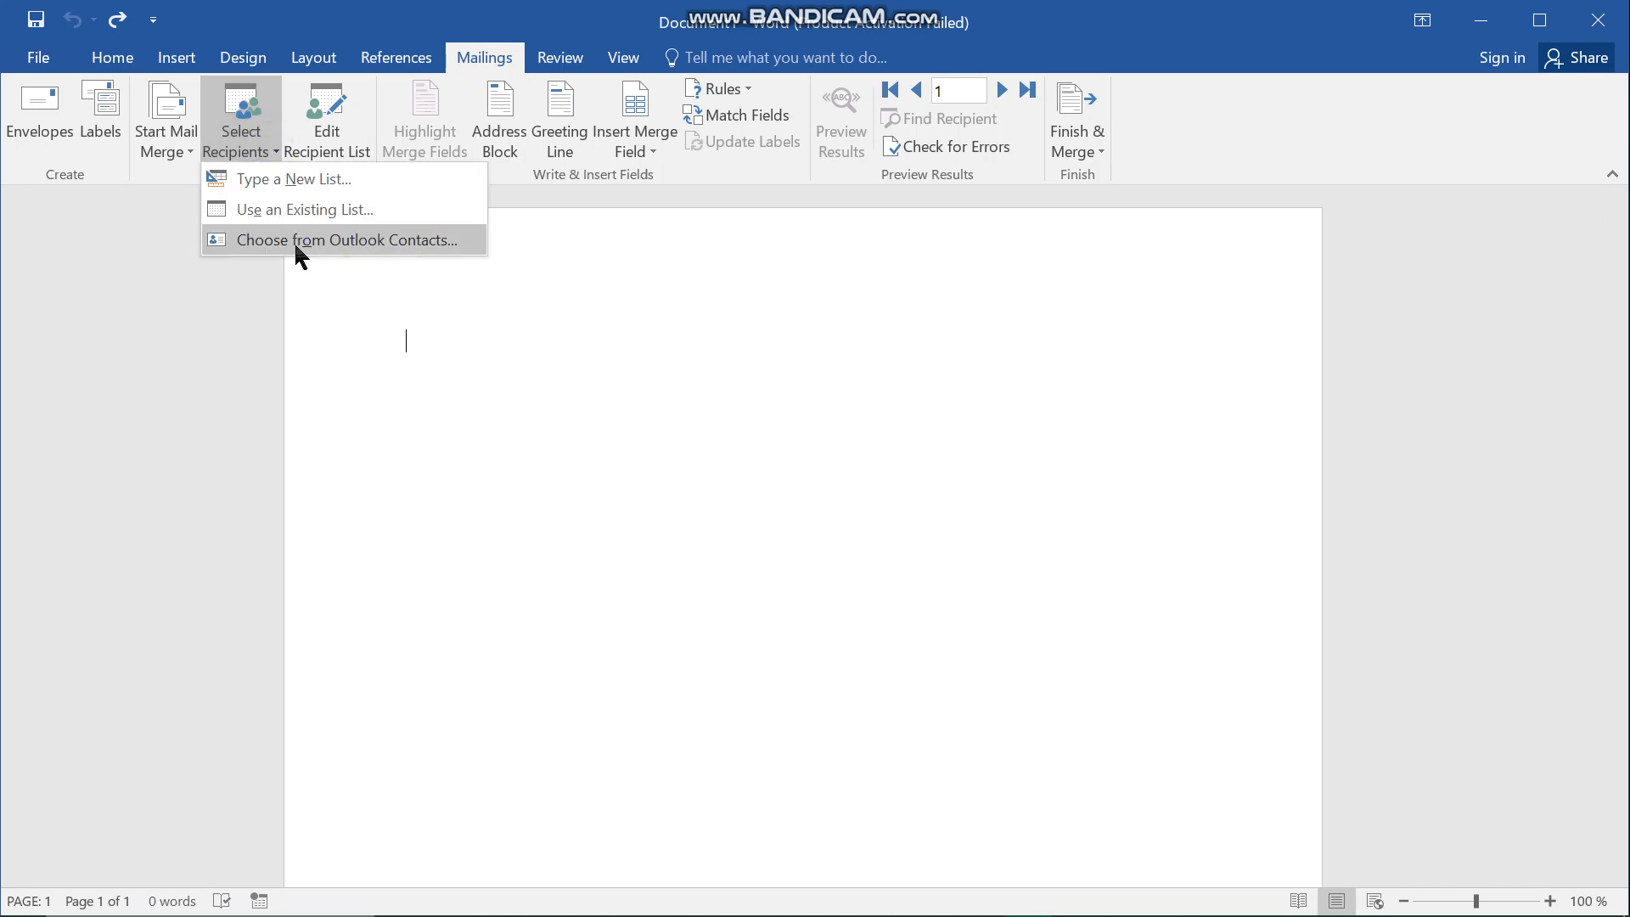
pyautogui.click(308, 183)
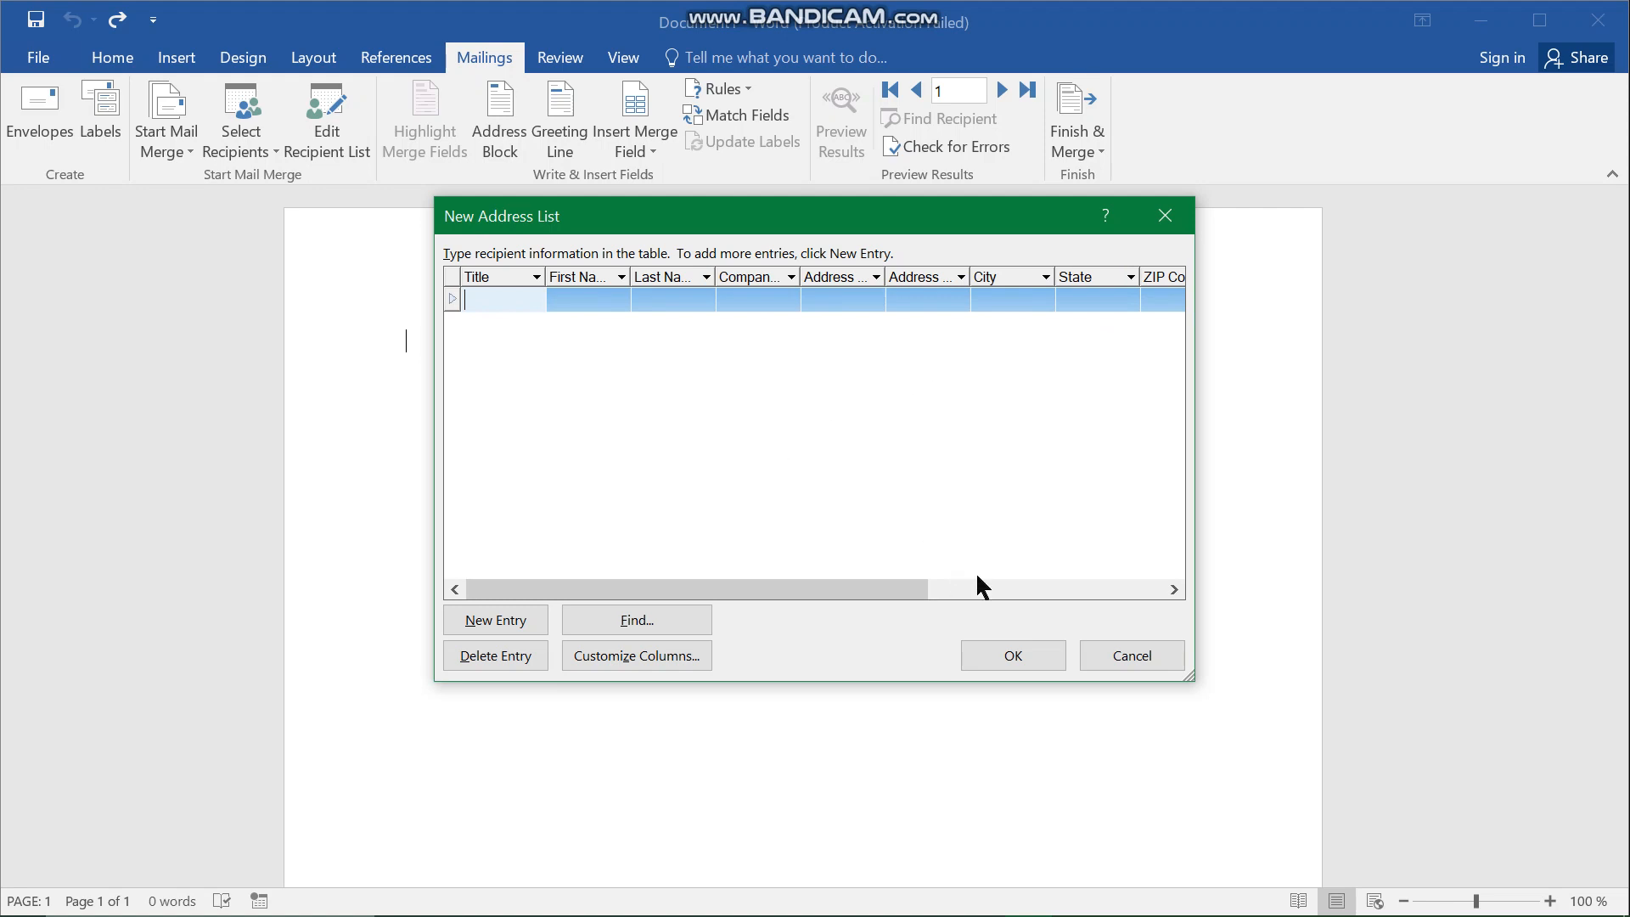
pyautogui.click(686, 658)
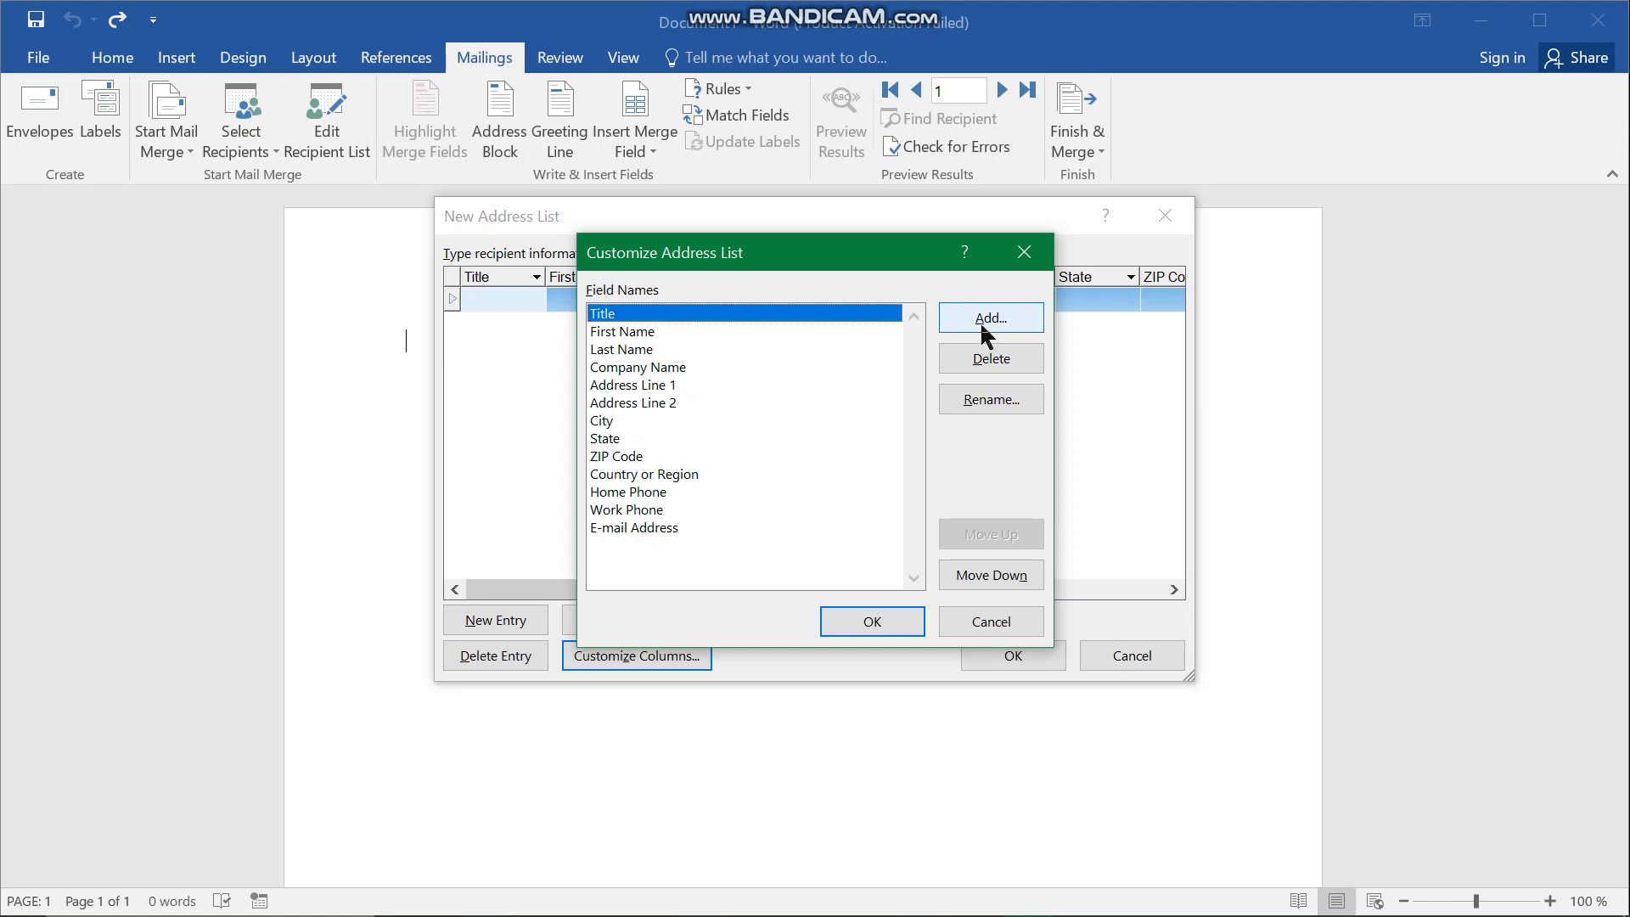
pyautogui.click(875, 624)
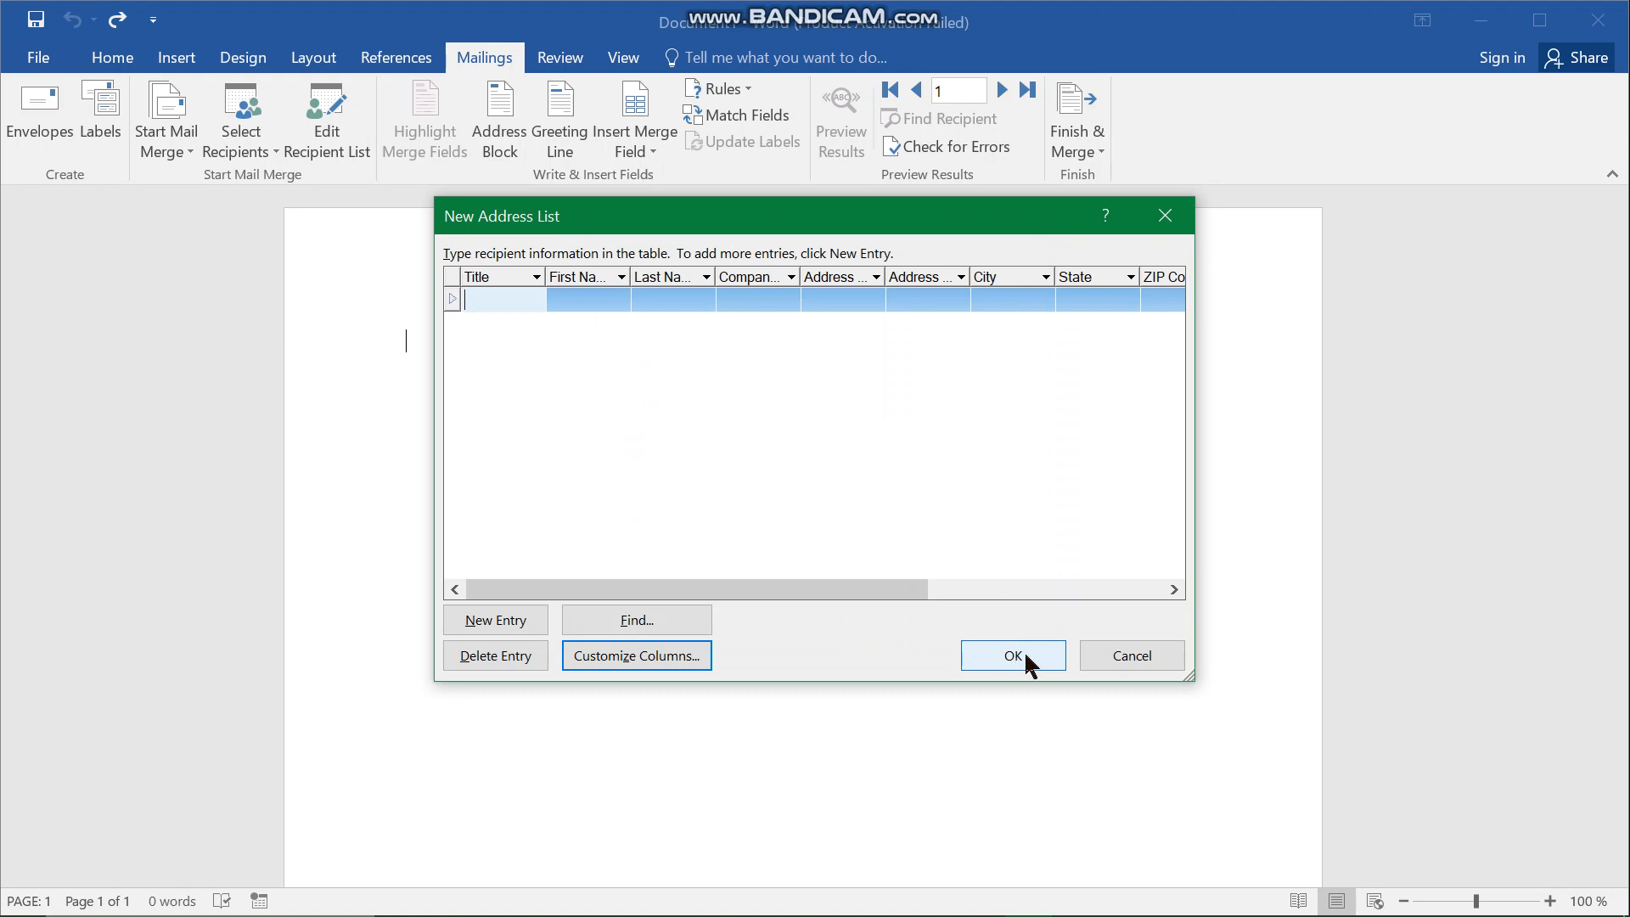
pyautogui.click(1117, 662)
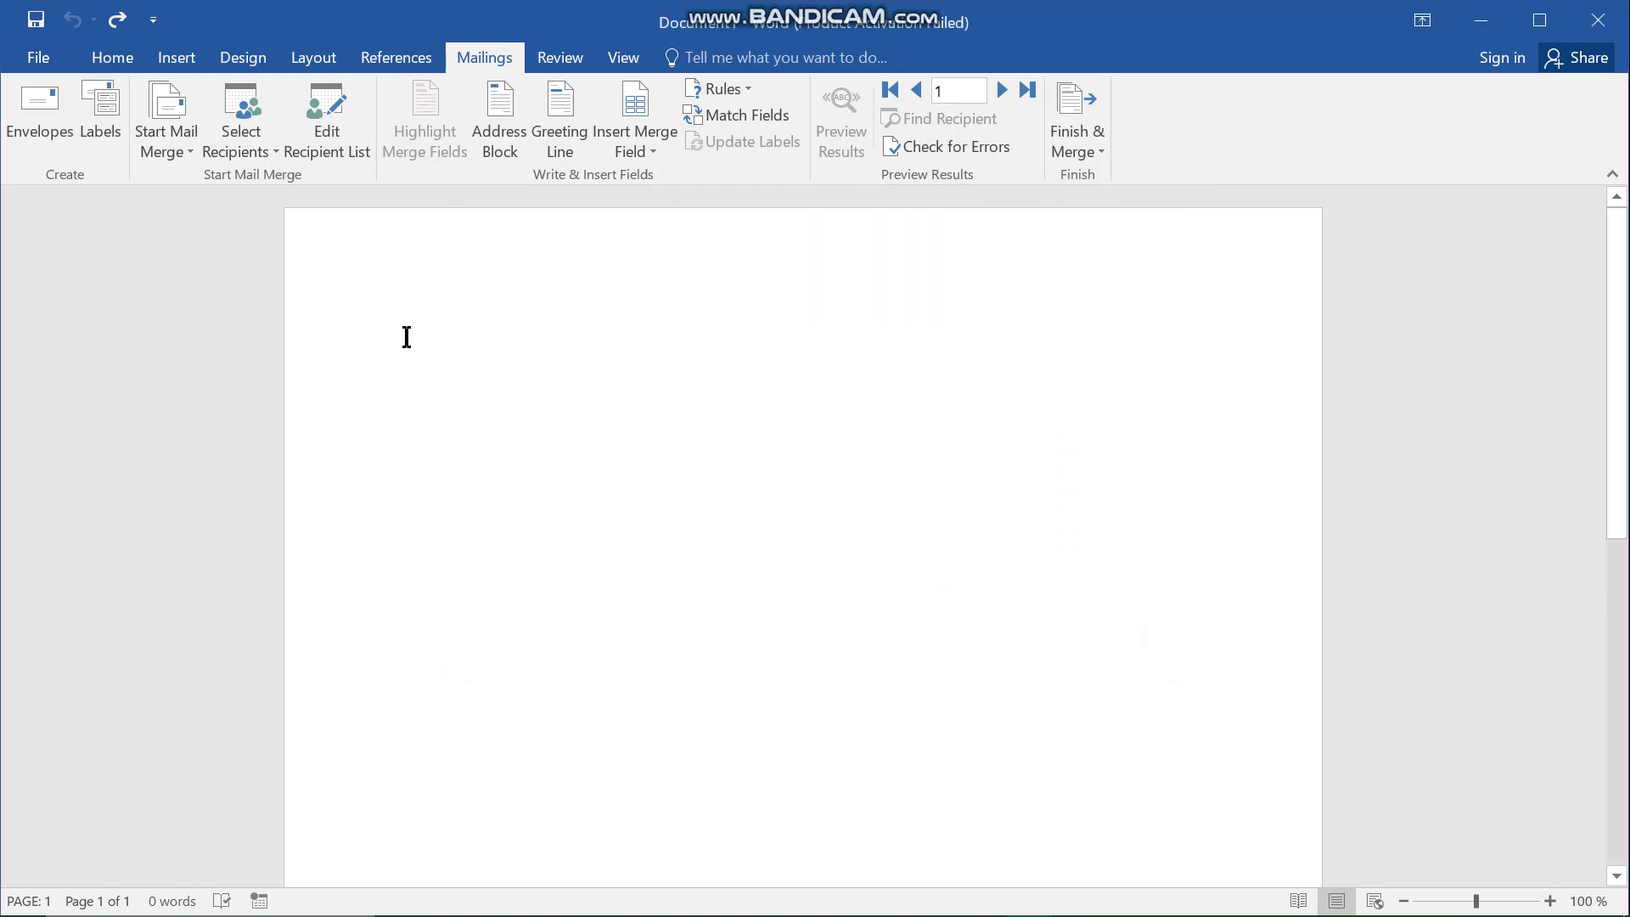
# Use the existing recipient list "list 2.mdb" from My Data Sources as the merge data source
pyautogui.click(246, 136)
pyautogui.click(270, 208)
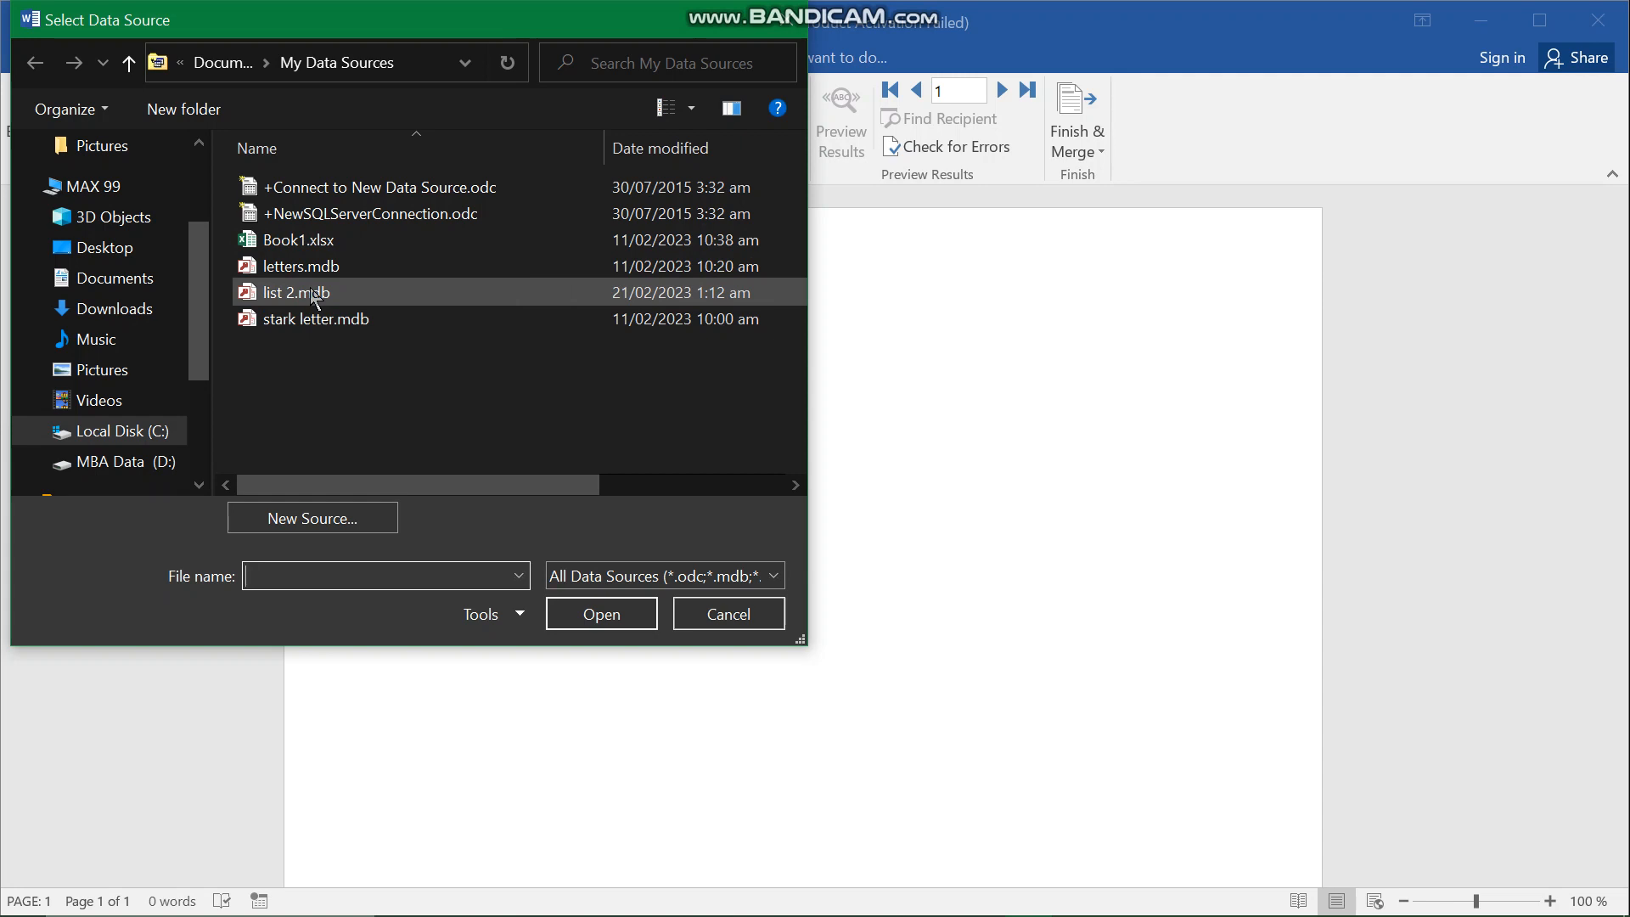
pyautogui.click(312, 294)
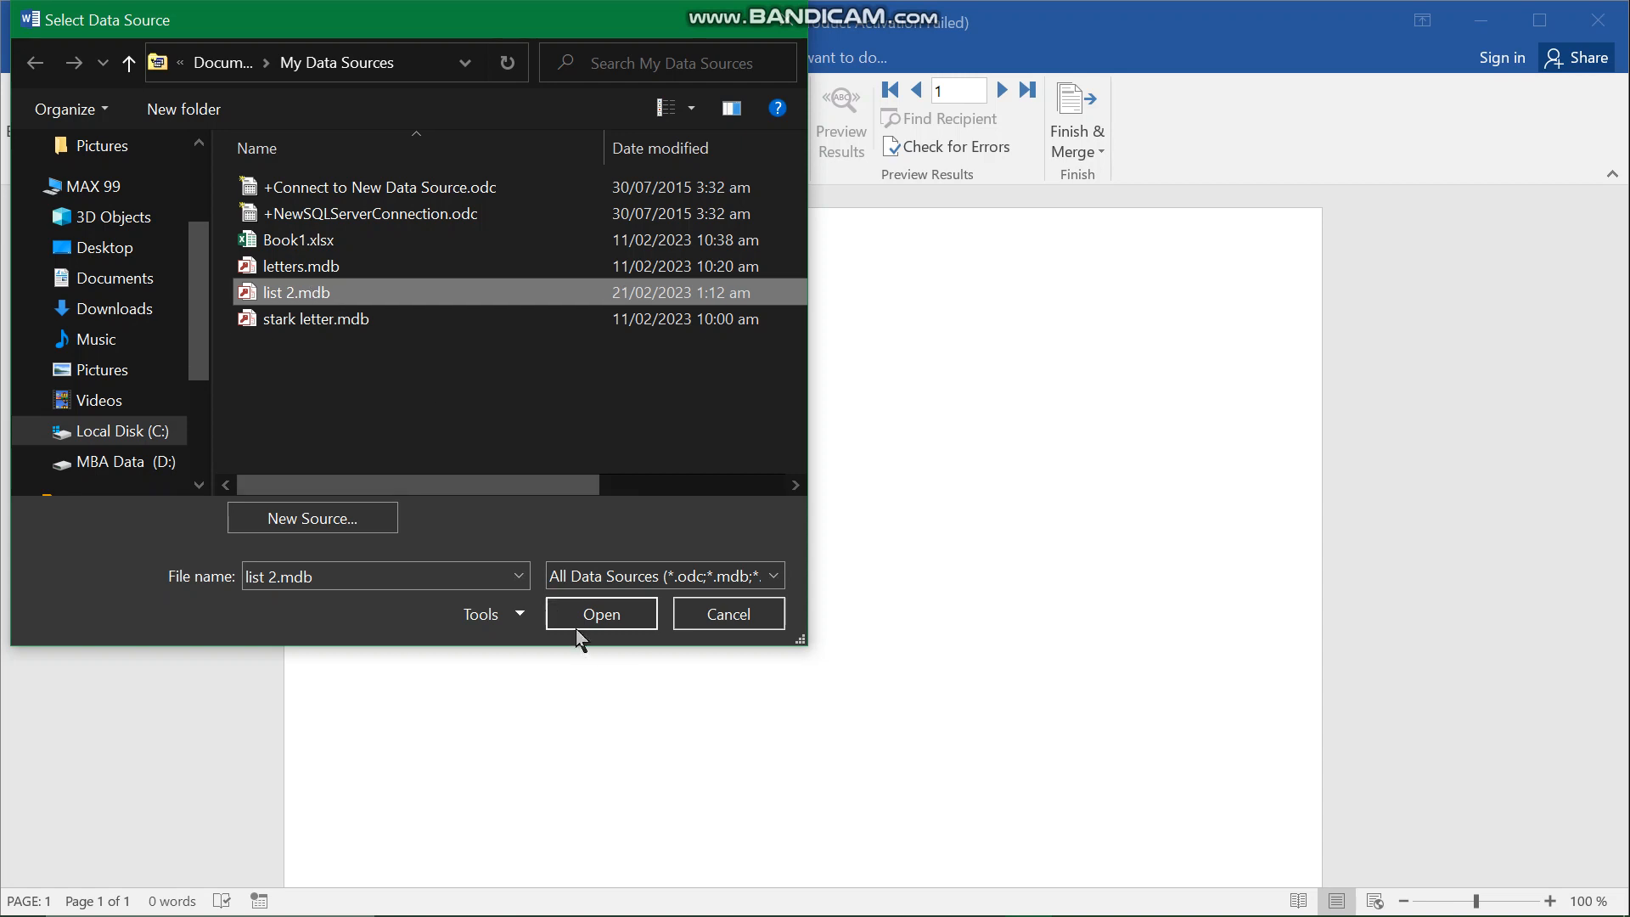
pyautogui.click(601, 615)
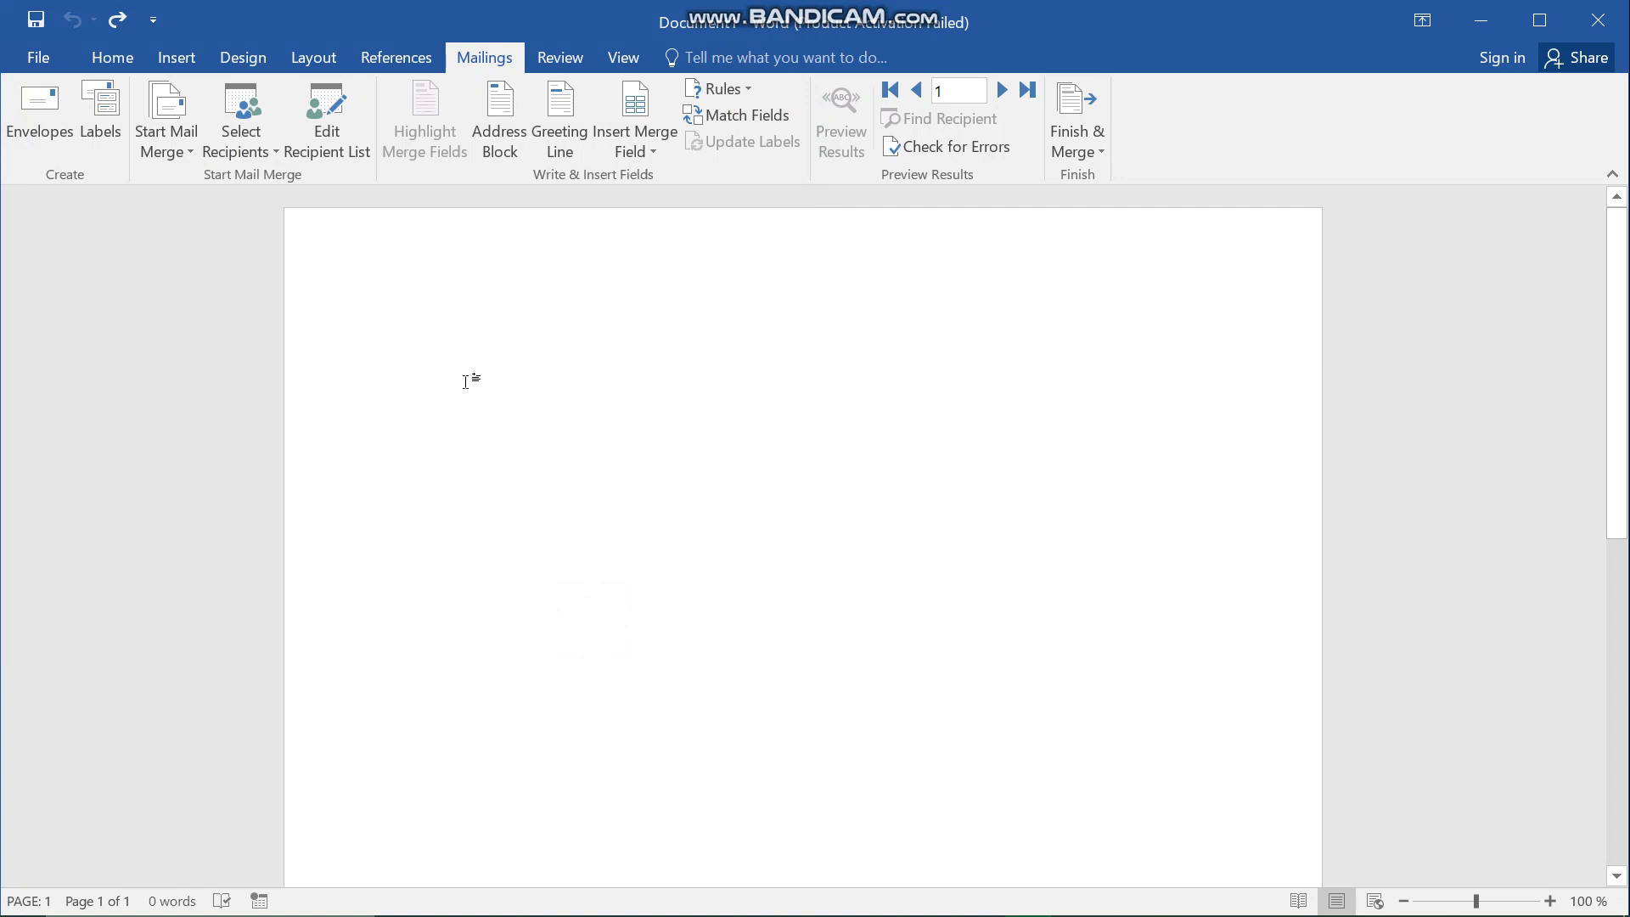
# Examine the recipients in the merge list across all columns, from last name to e-mail address
pyautogui.click(353, 146)
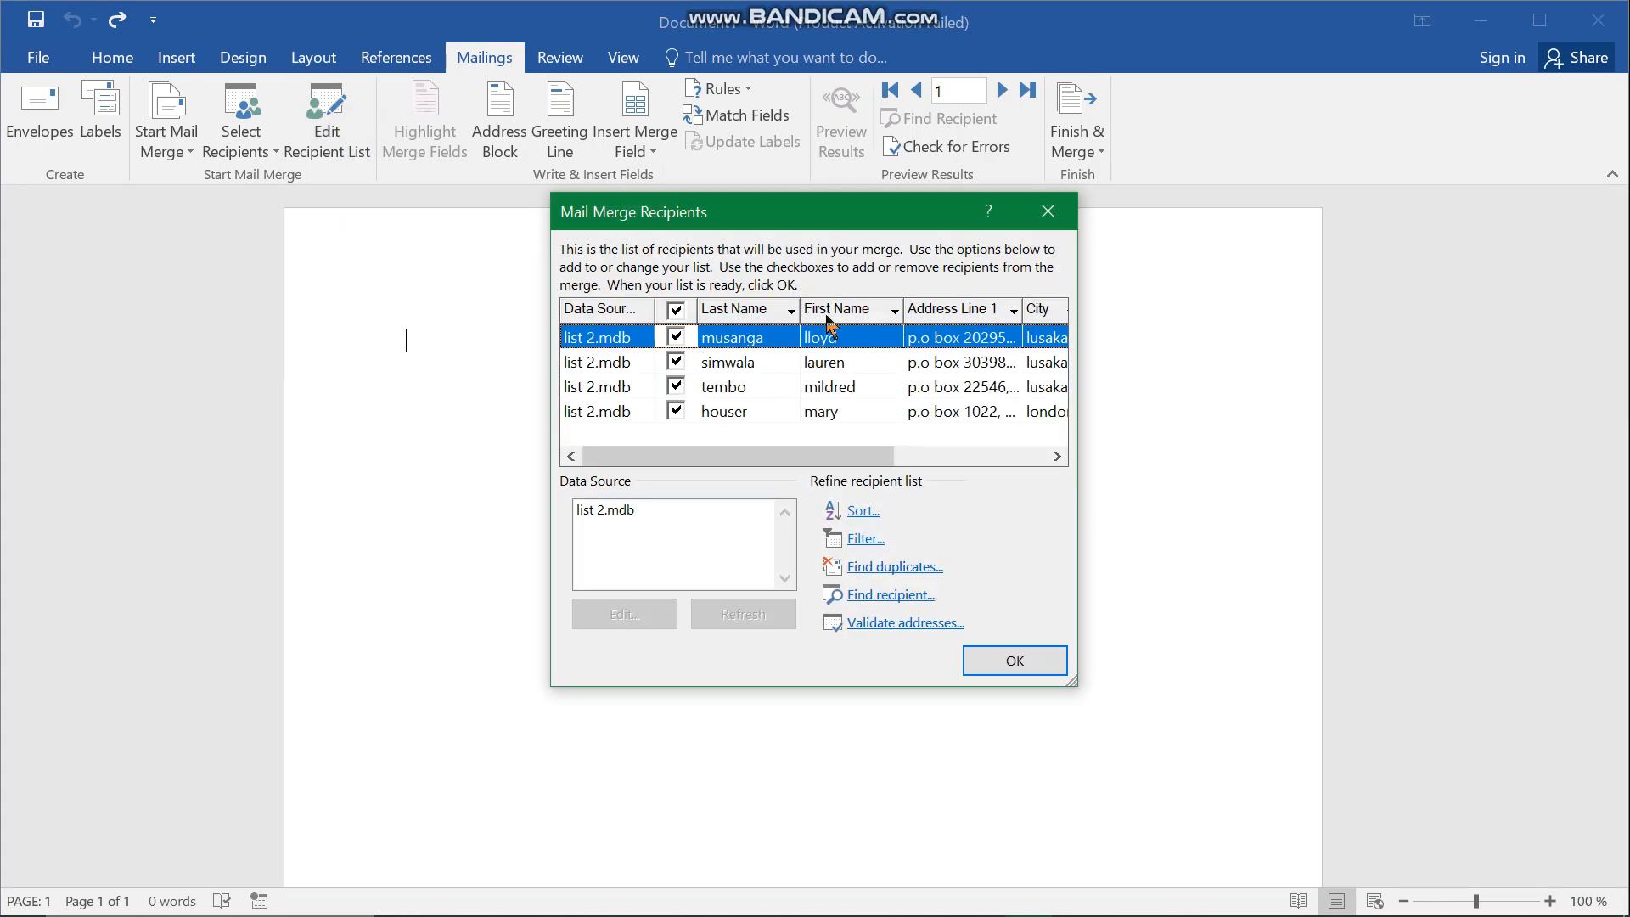
pyautogui.hscroll(6, 957, 338)
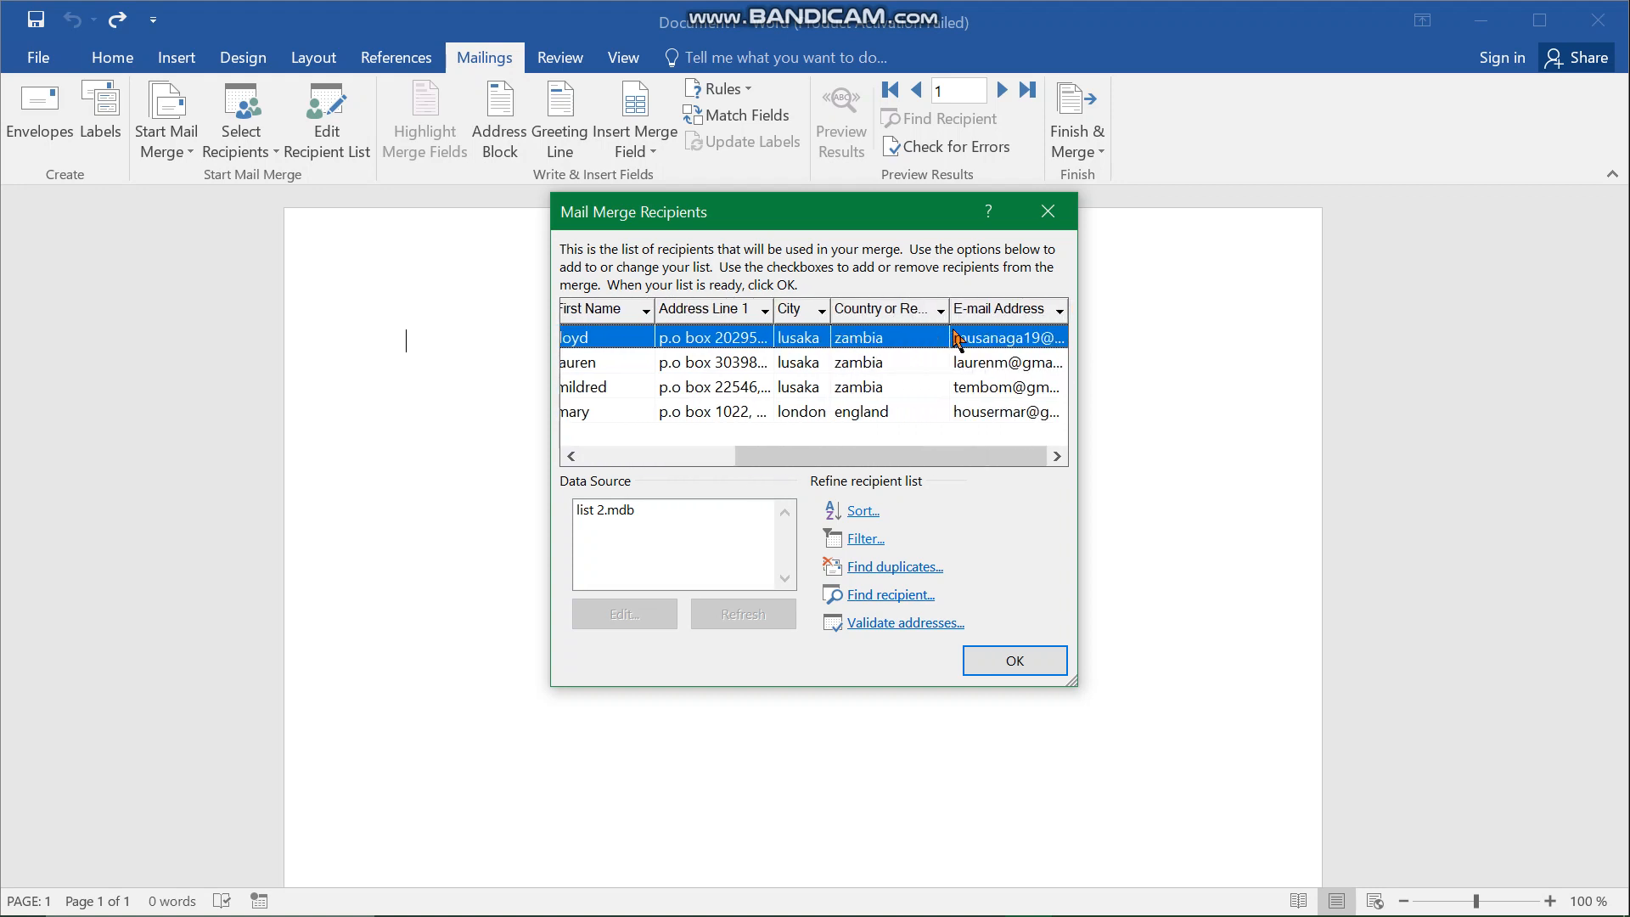
pyautogui.hscroll(-6, 957, 339)
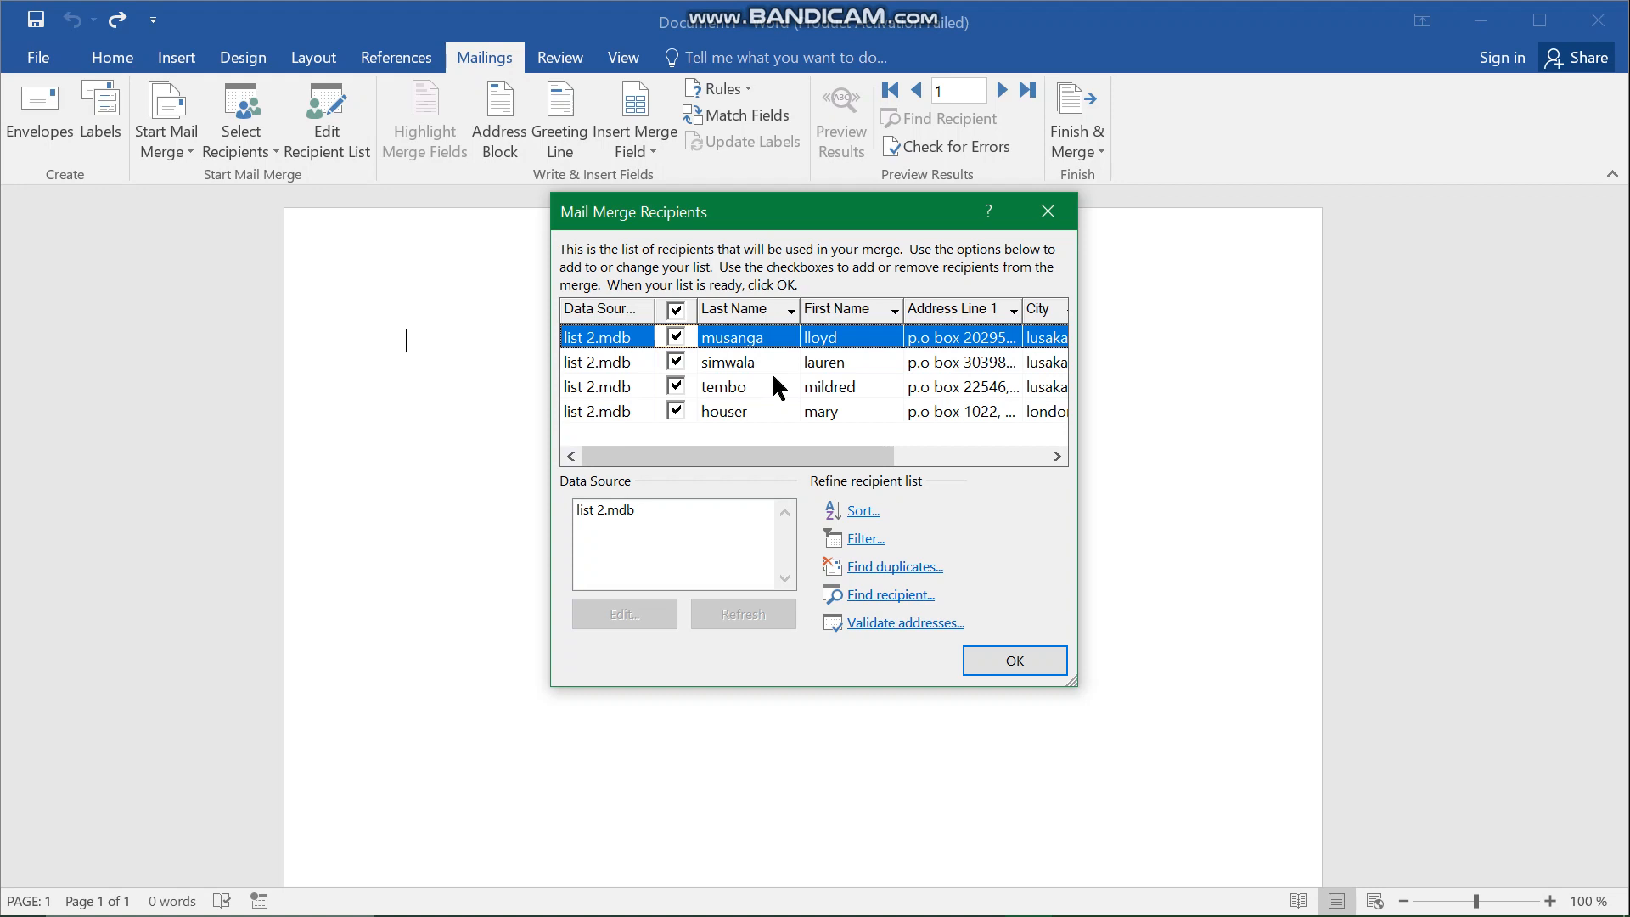
pyautogui.hscroll(5, 878, 354)
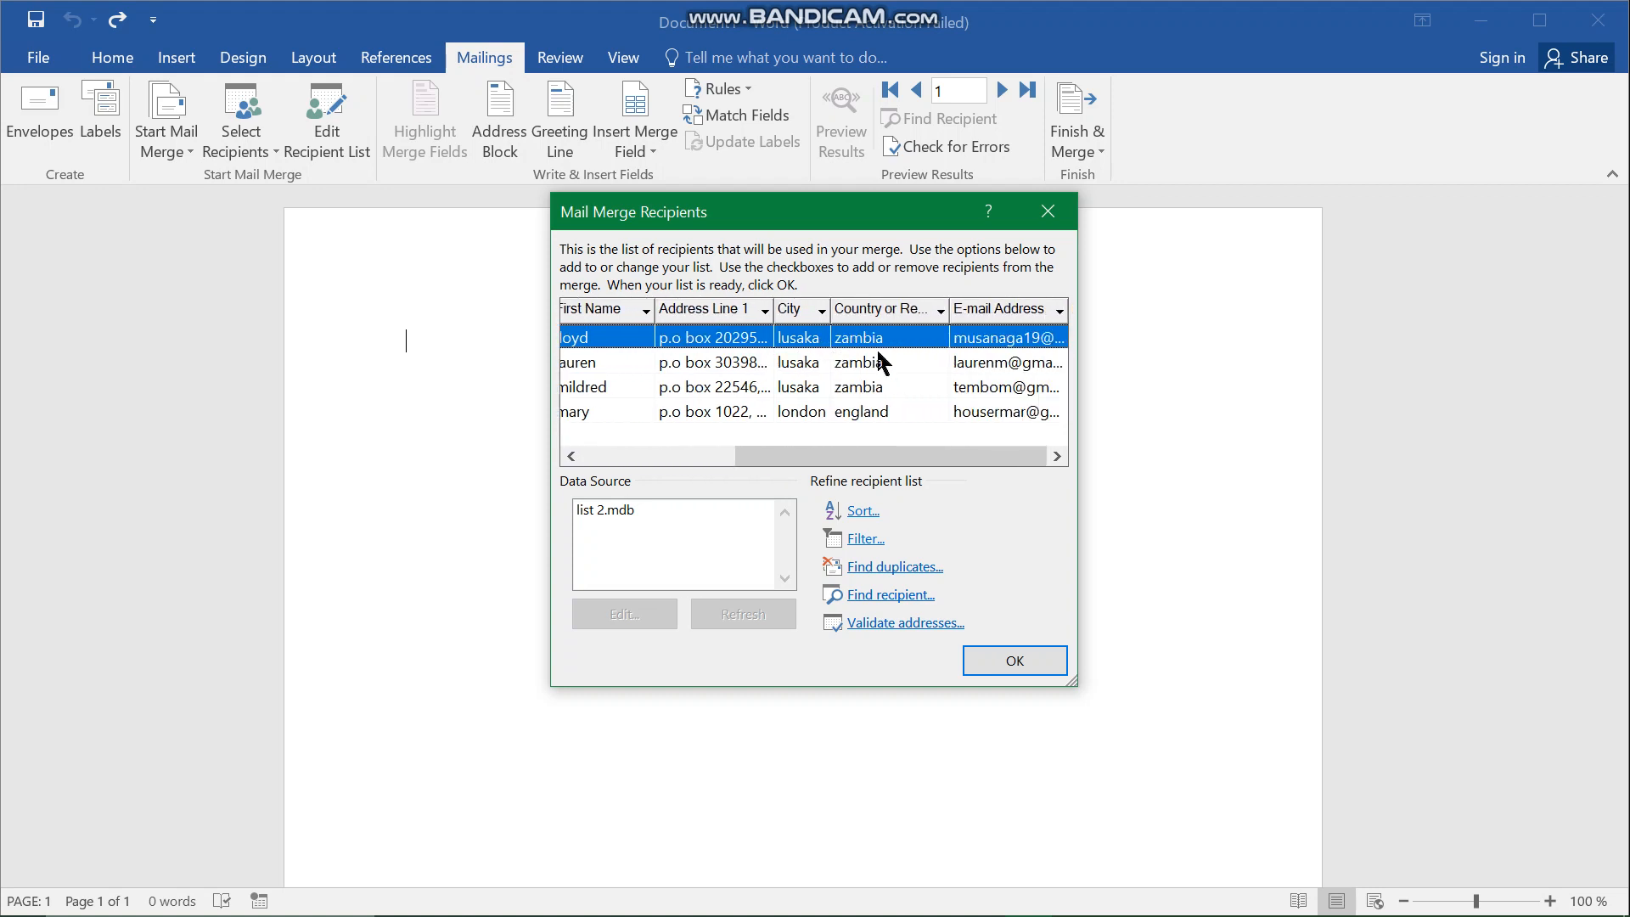
pyautogui.hscroll(-5, 879, 353)
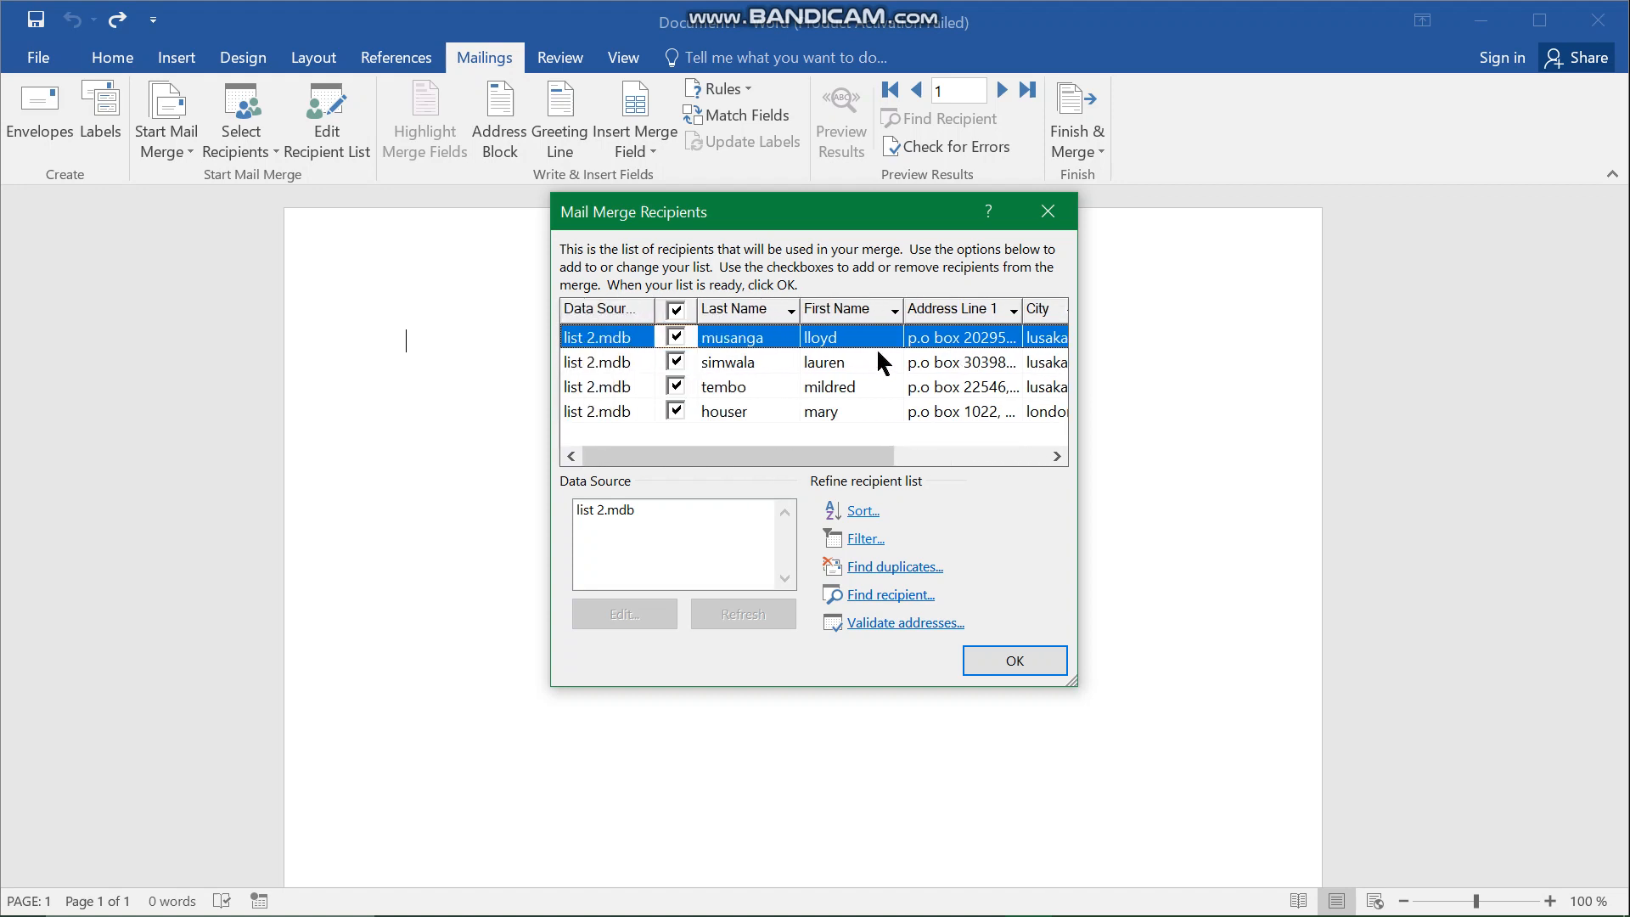
pyautogui.hscroll(2, 878, 353)
pyautogui.hscroll(2, 880, 356)
pyautogui.hscroll(-4, 880, 357)
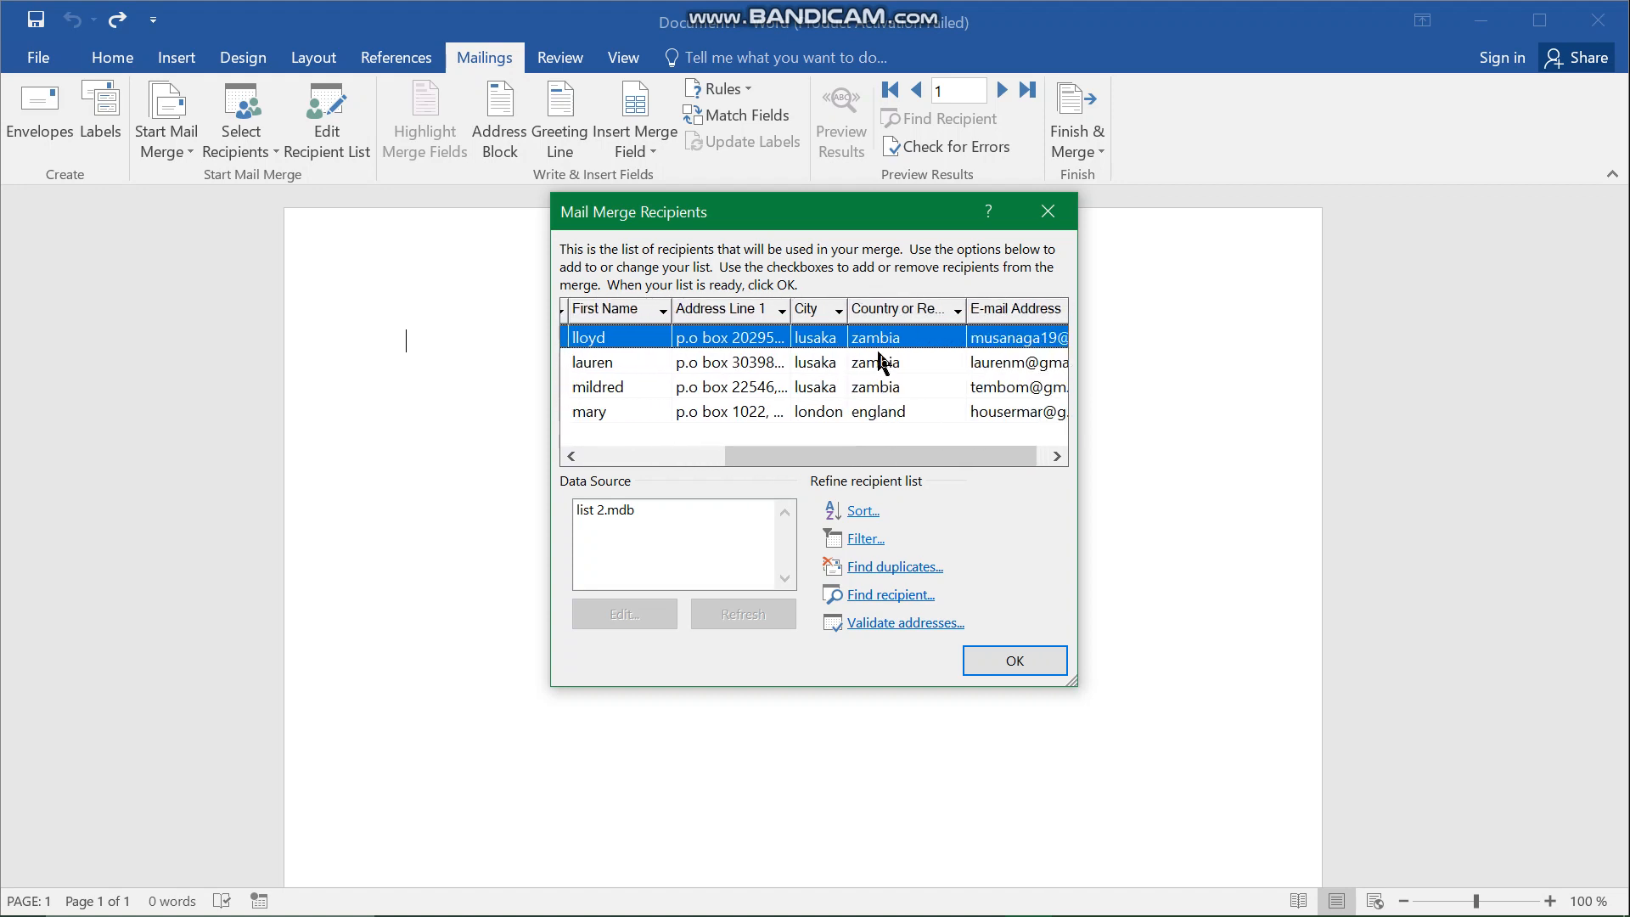
pyautogui.hscroll(-2, 878, 358)
pyautogui.hscroll(-1, 878, 358)
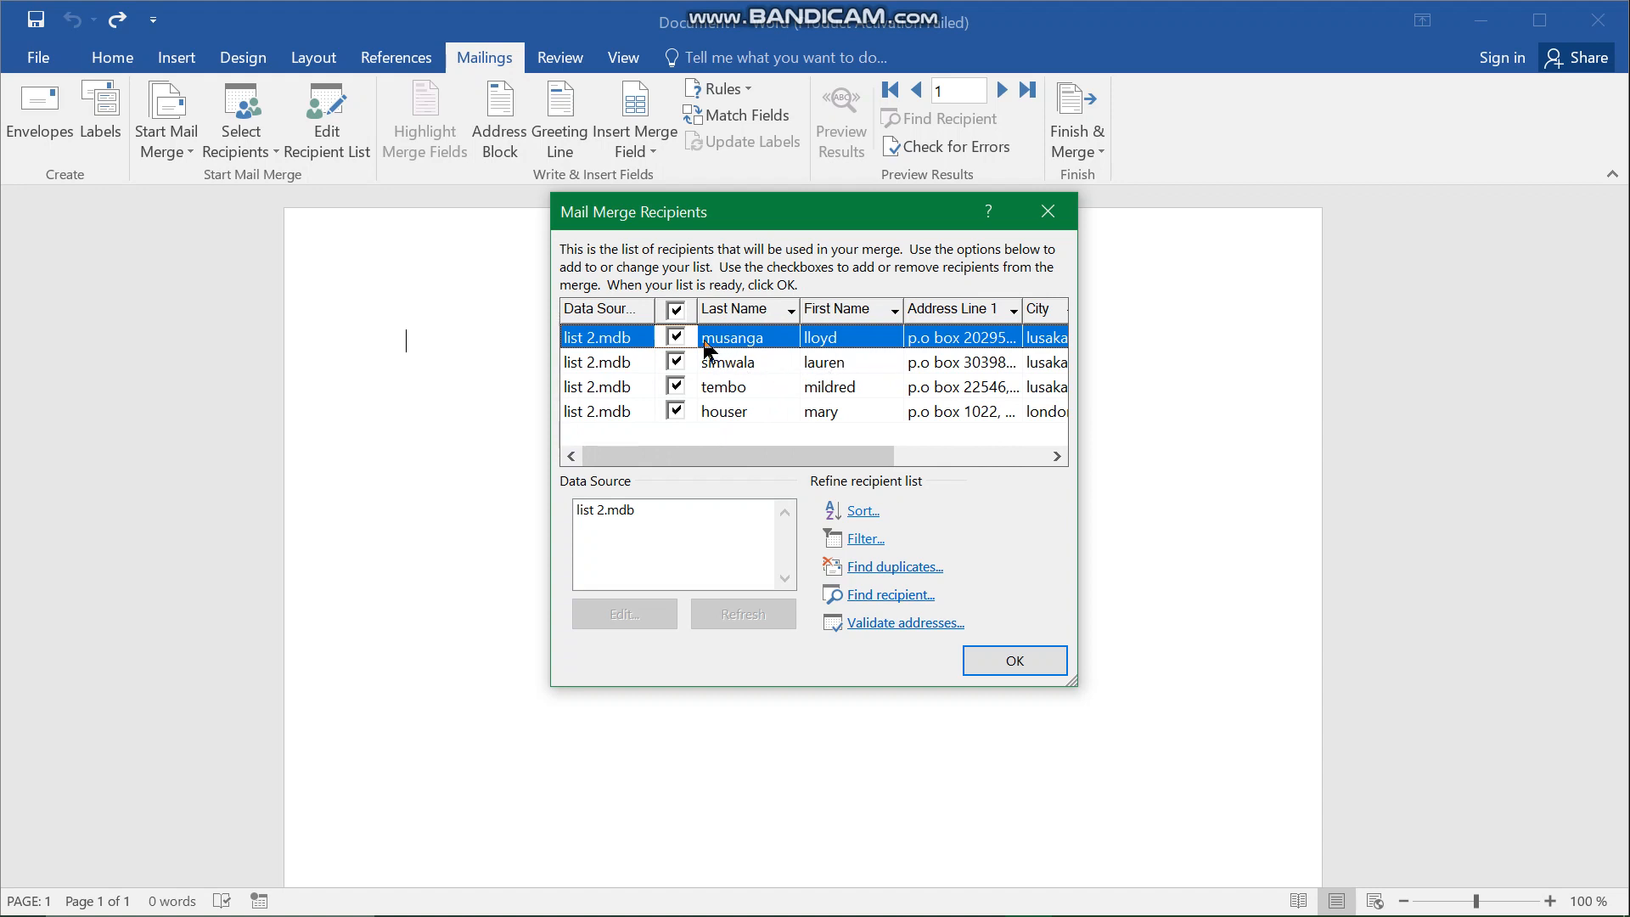
# Clear the recipient selection and re-include the first three individually, ending with the whole list selected
pyautogui.click(675, 312)
pyautogui.click(675, 338)
pyautogui.click(676, 362)
pyautogui.click(678, 388)
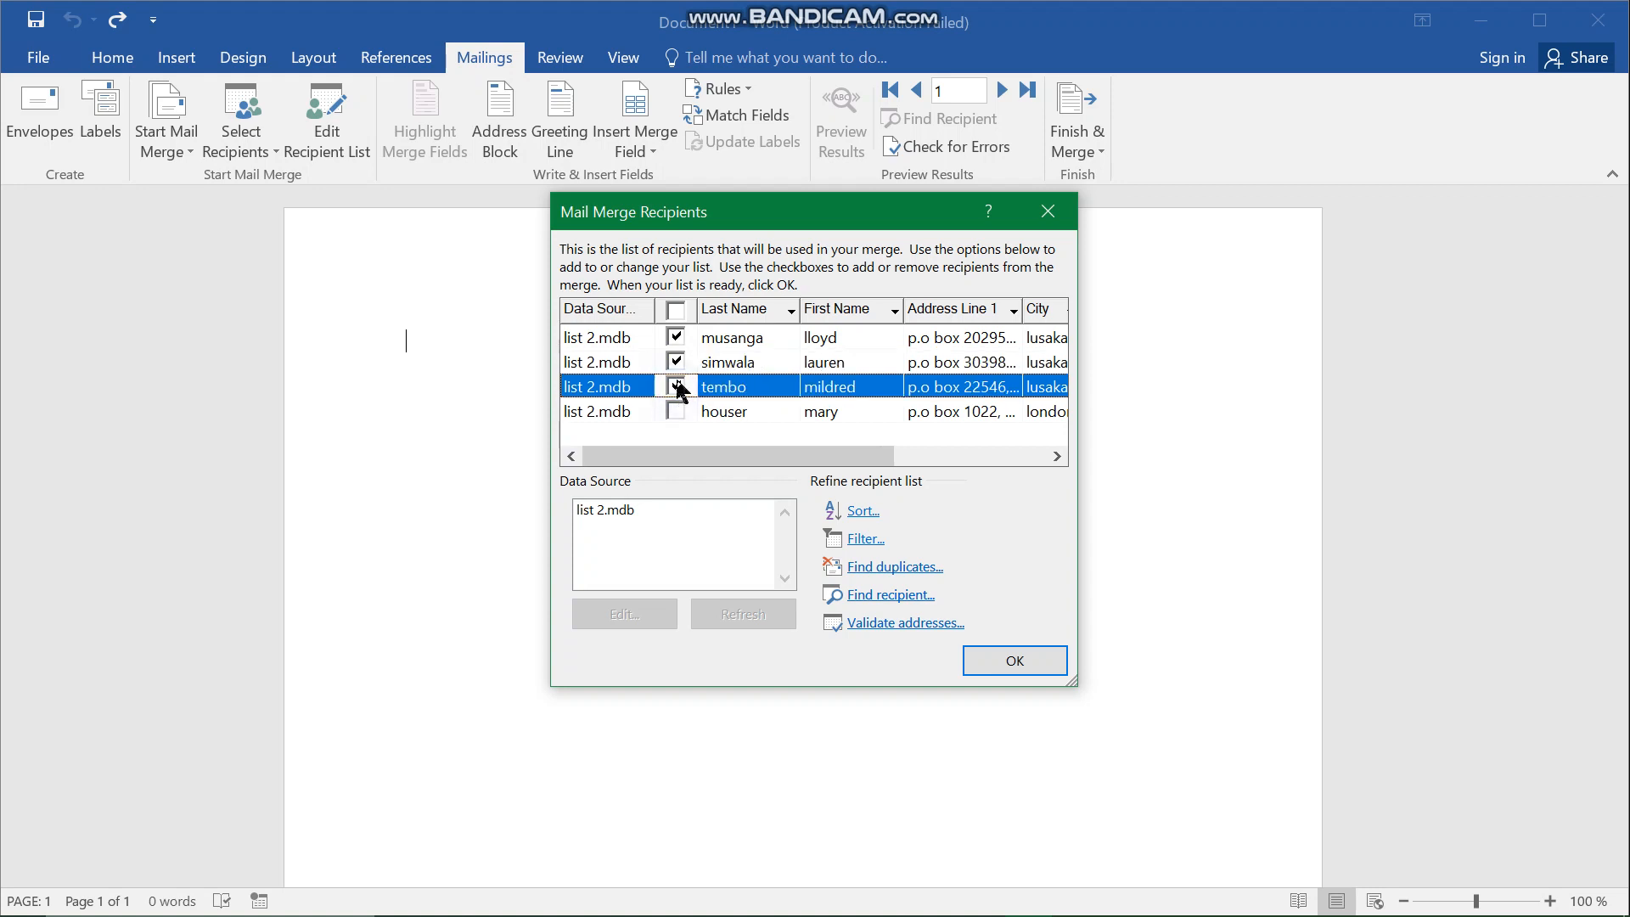
pyautogui.click(677, 311)
pyautogui.click(1011, 661)
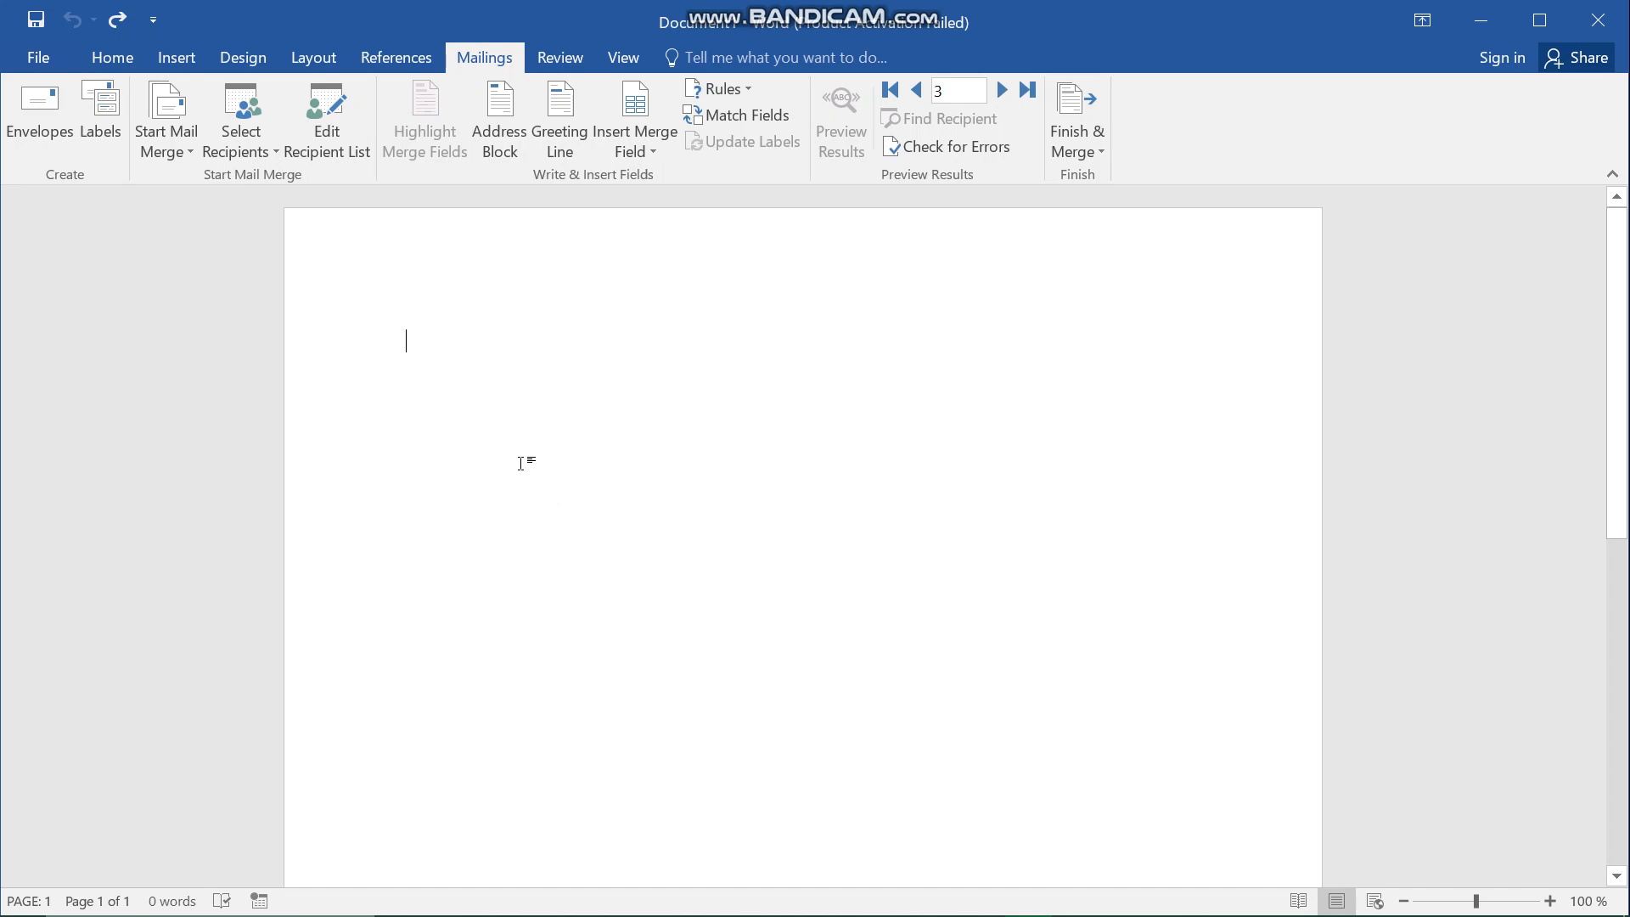
# Insert an address block in the Joshua name format, previewed from recipient 1, and display it as a merge field
pyautogui.click(507, 157)
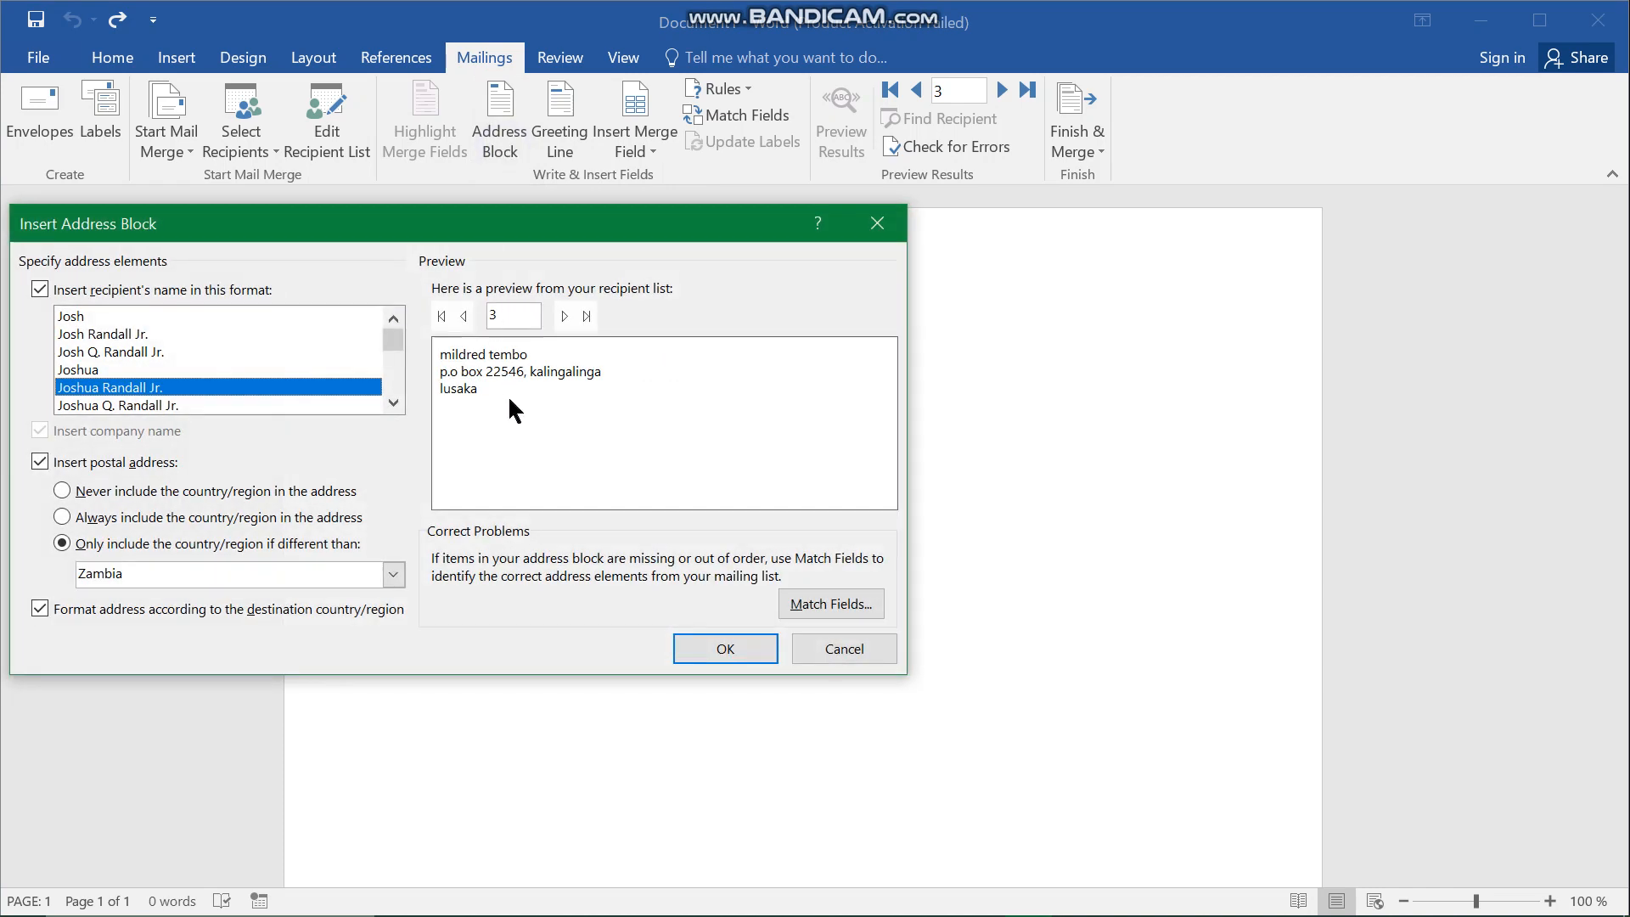
pyautogui.click(164, 352)
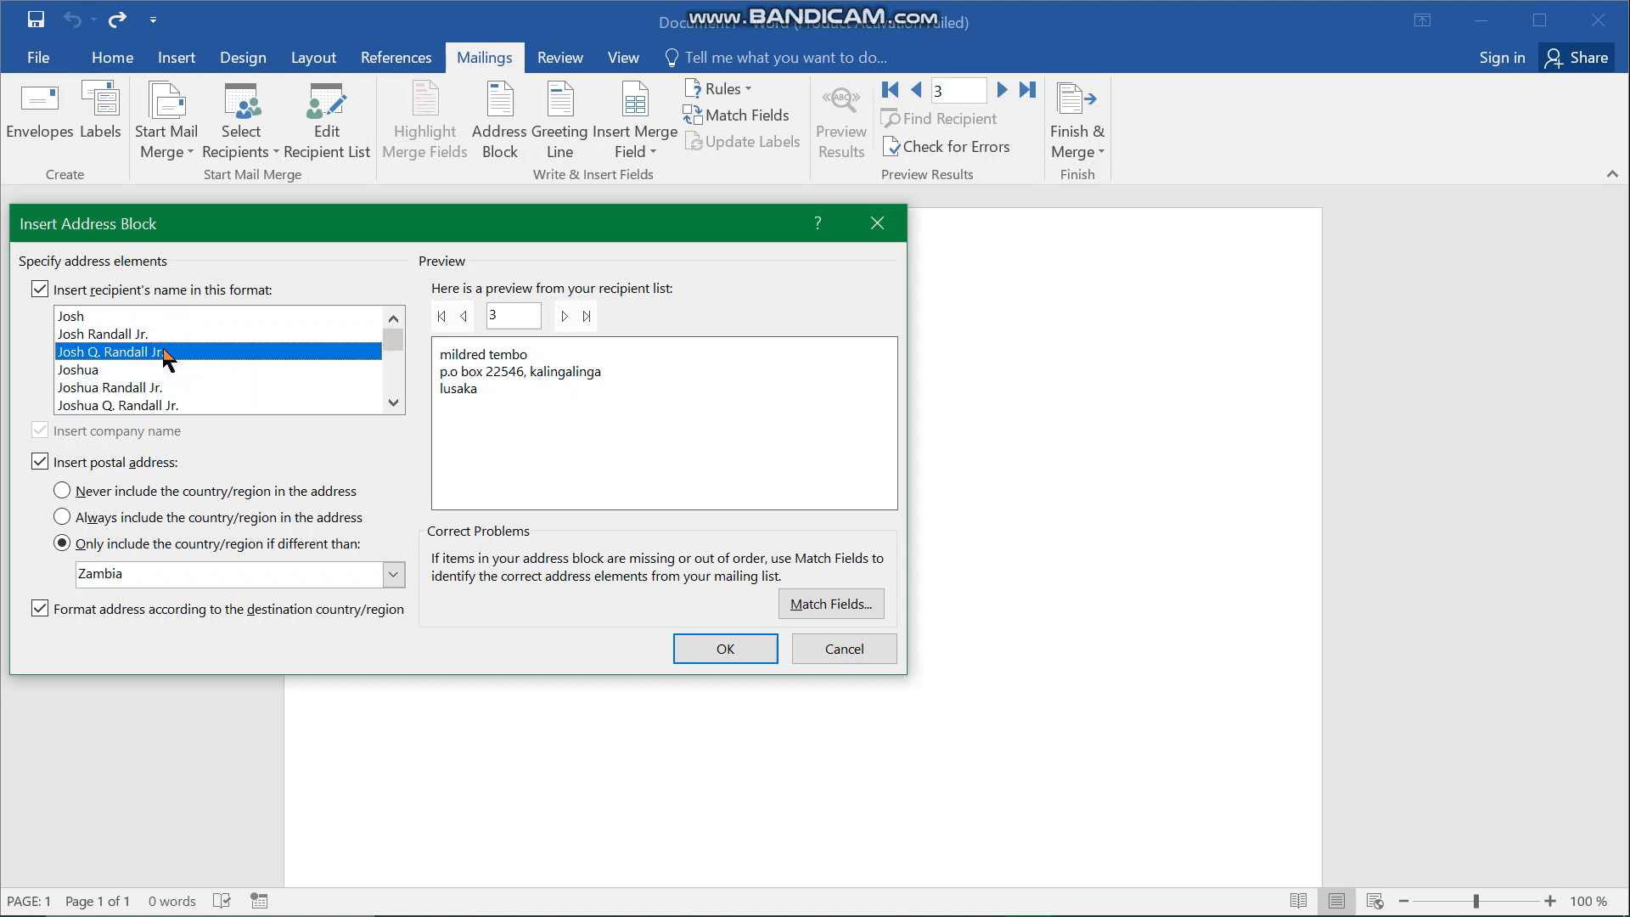
pyautogui.click(155, 334)
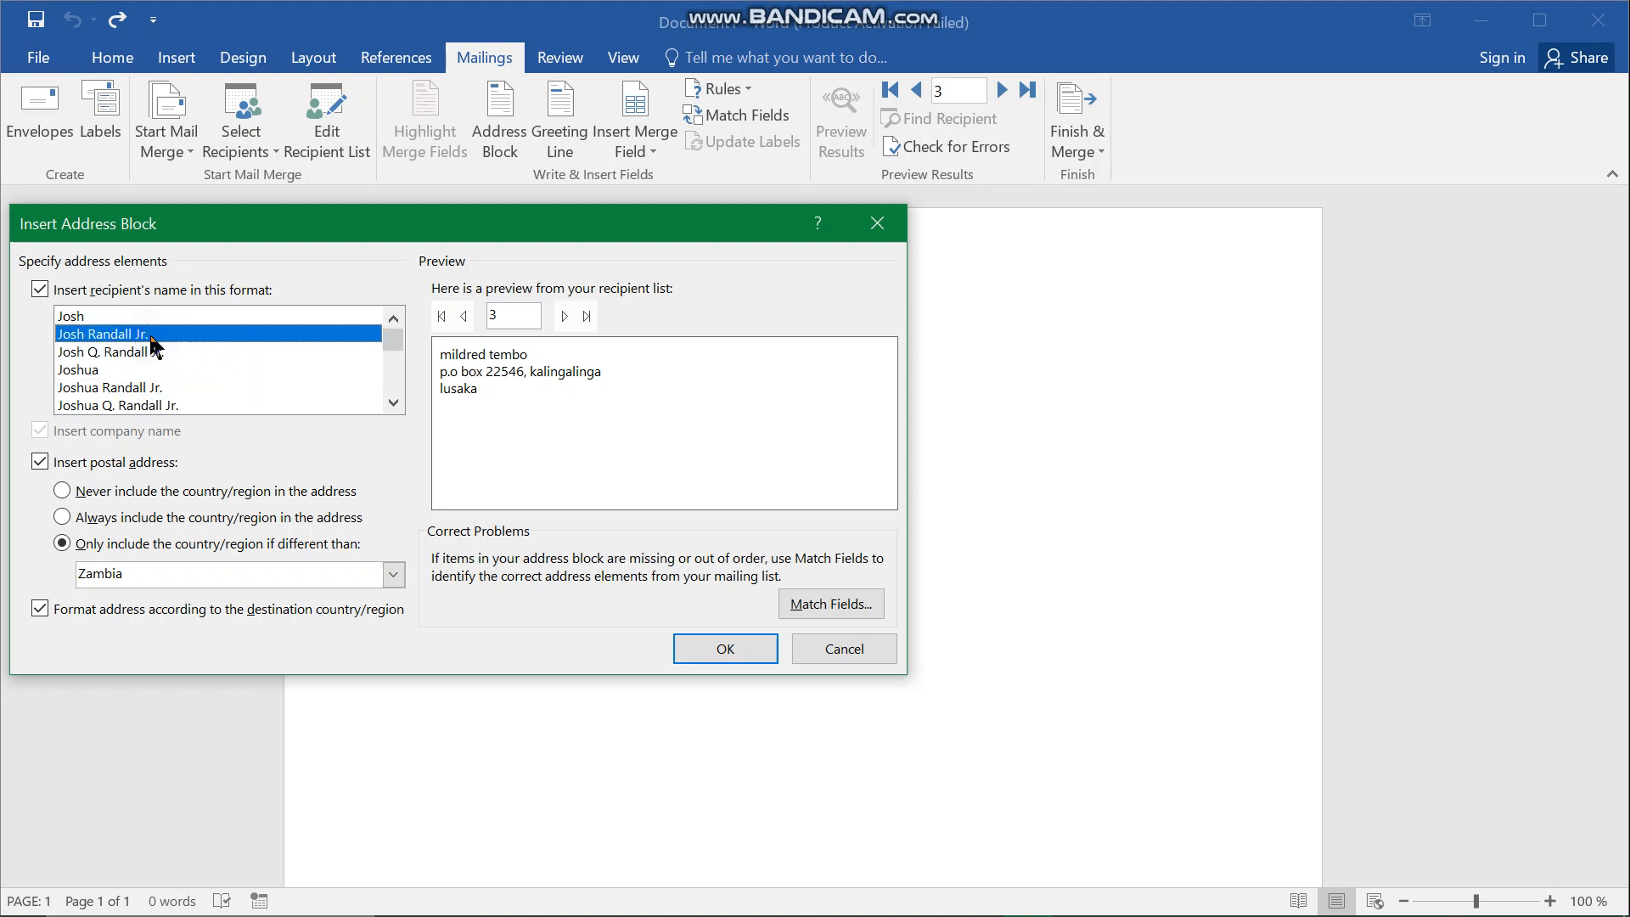
pyautogui.click(138, 388)
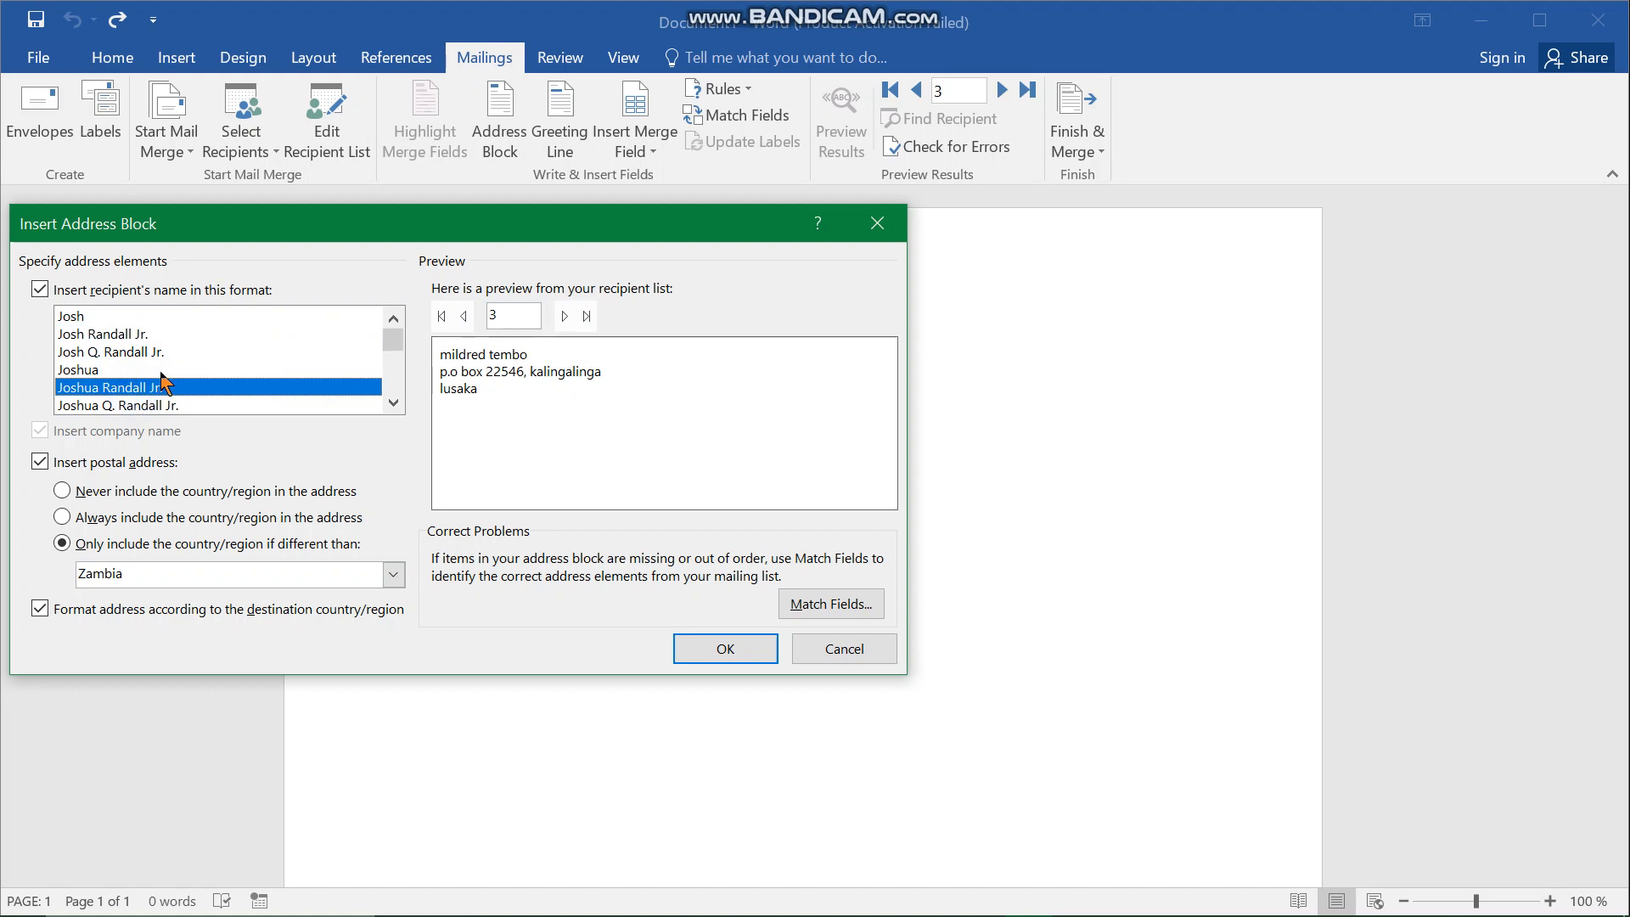
pyautogui.click(161, 370)
pyautogui.click(464, 316)
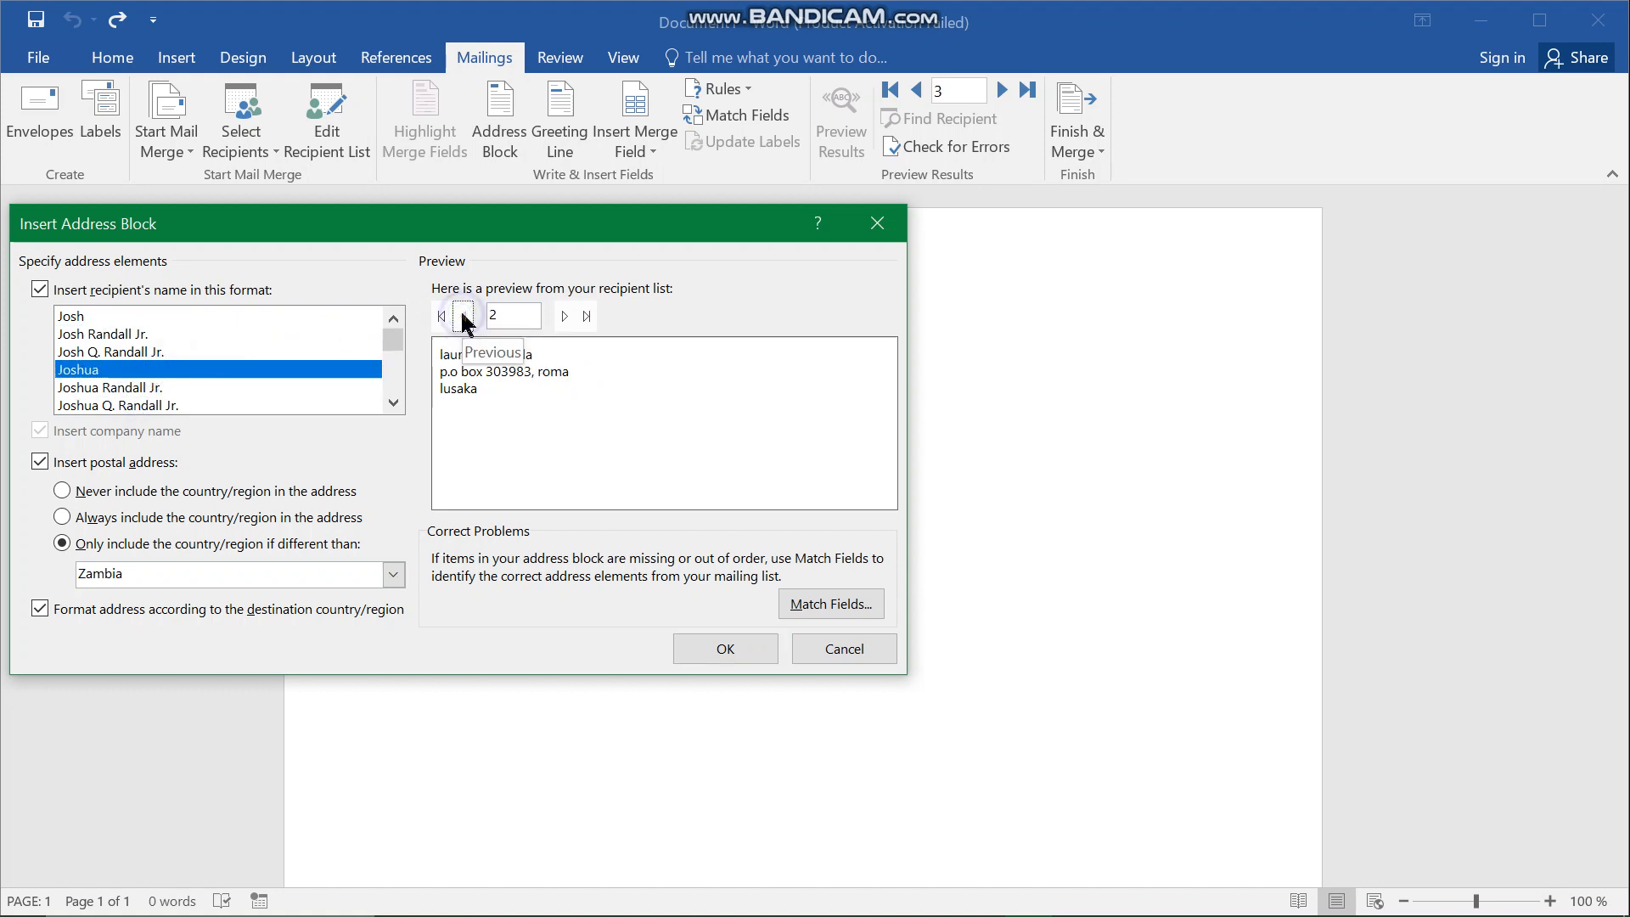
pyautogui.click(464, 317)
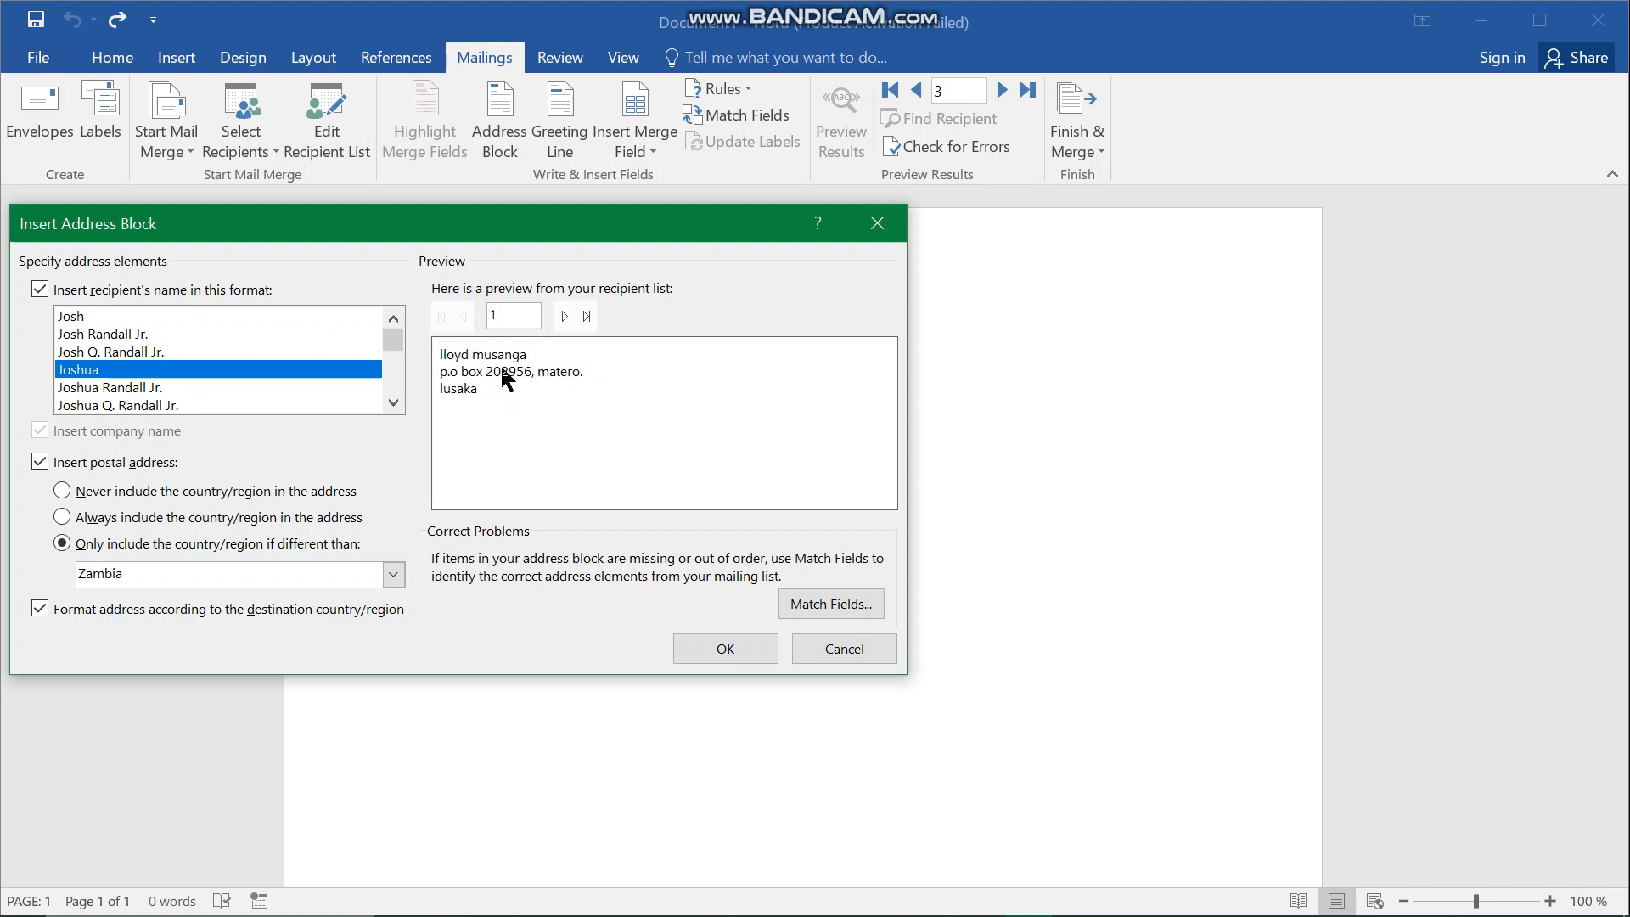
pyautogui.click(724, 649)
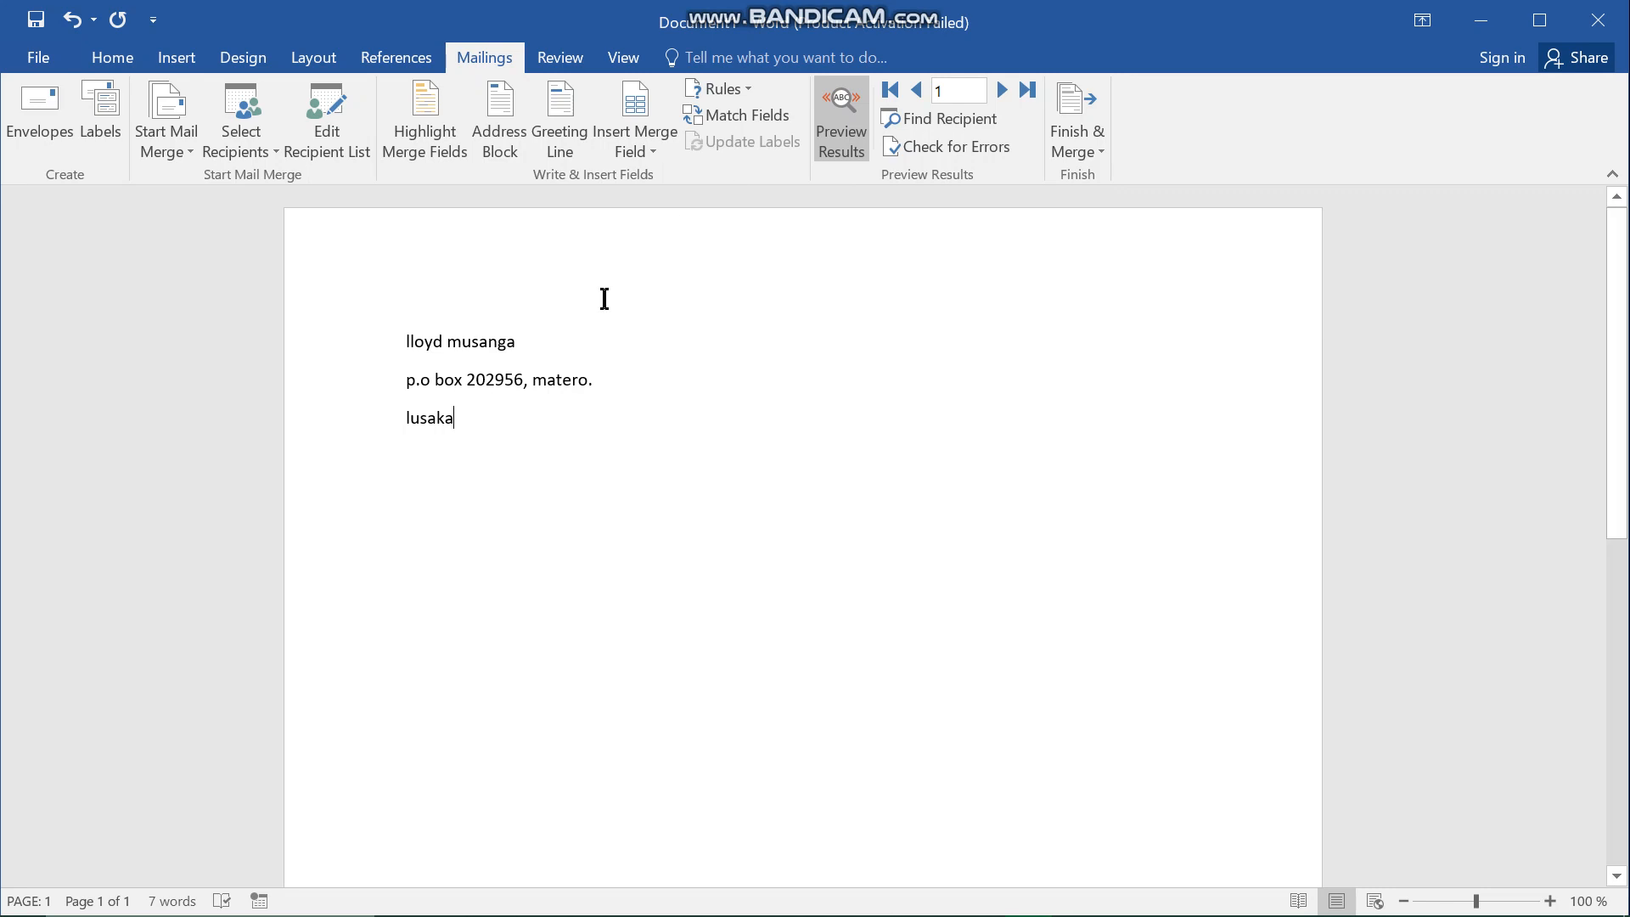
pyautogui.click(852, 140)
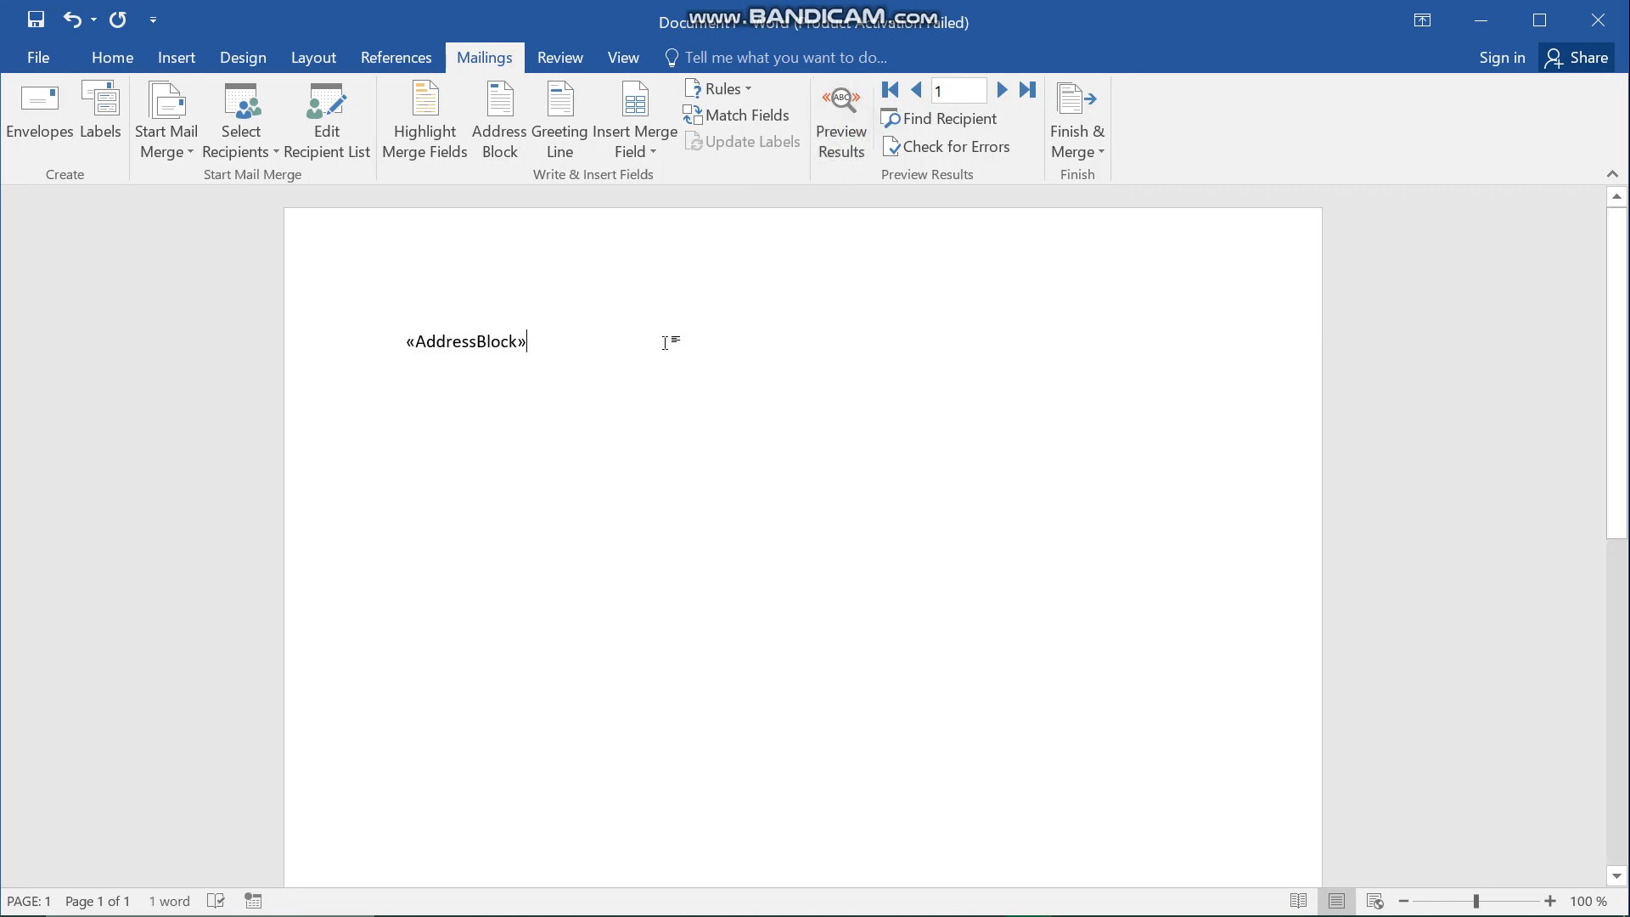
# Insert a greeting line on a new line below the address block, with (none) as the greeting for invalid recipient names
pyautogui.press('Return')
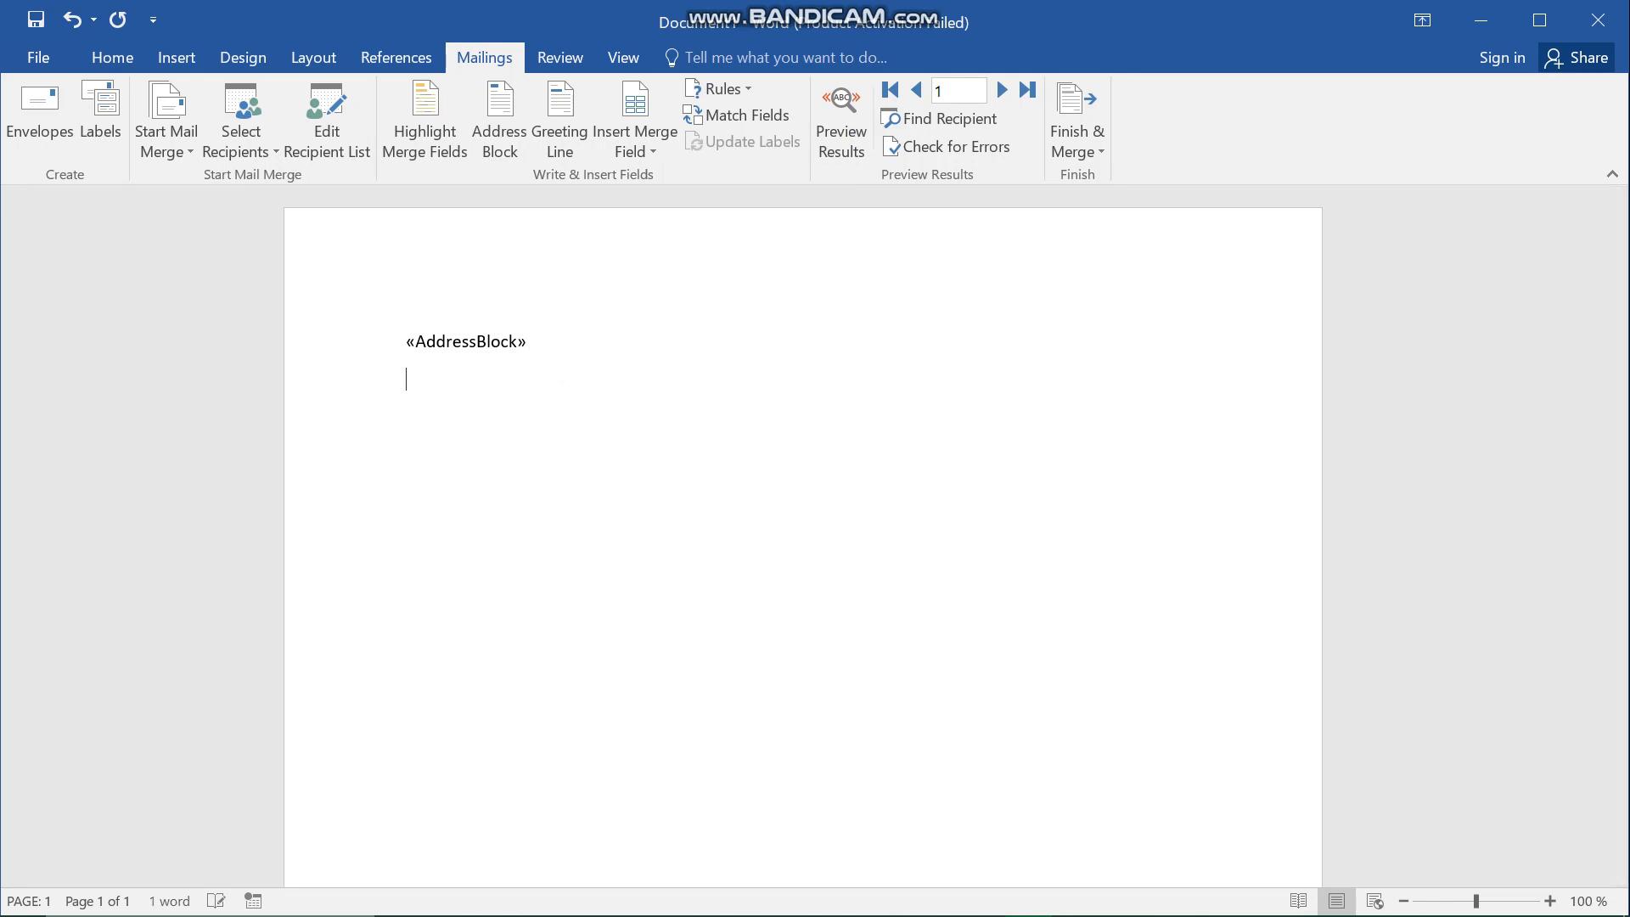
pyautogui.click(568, 141)
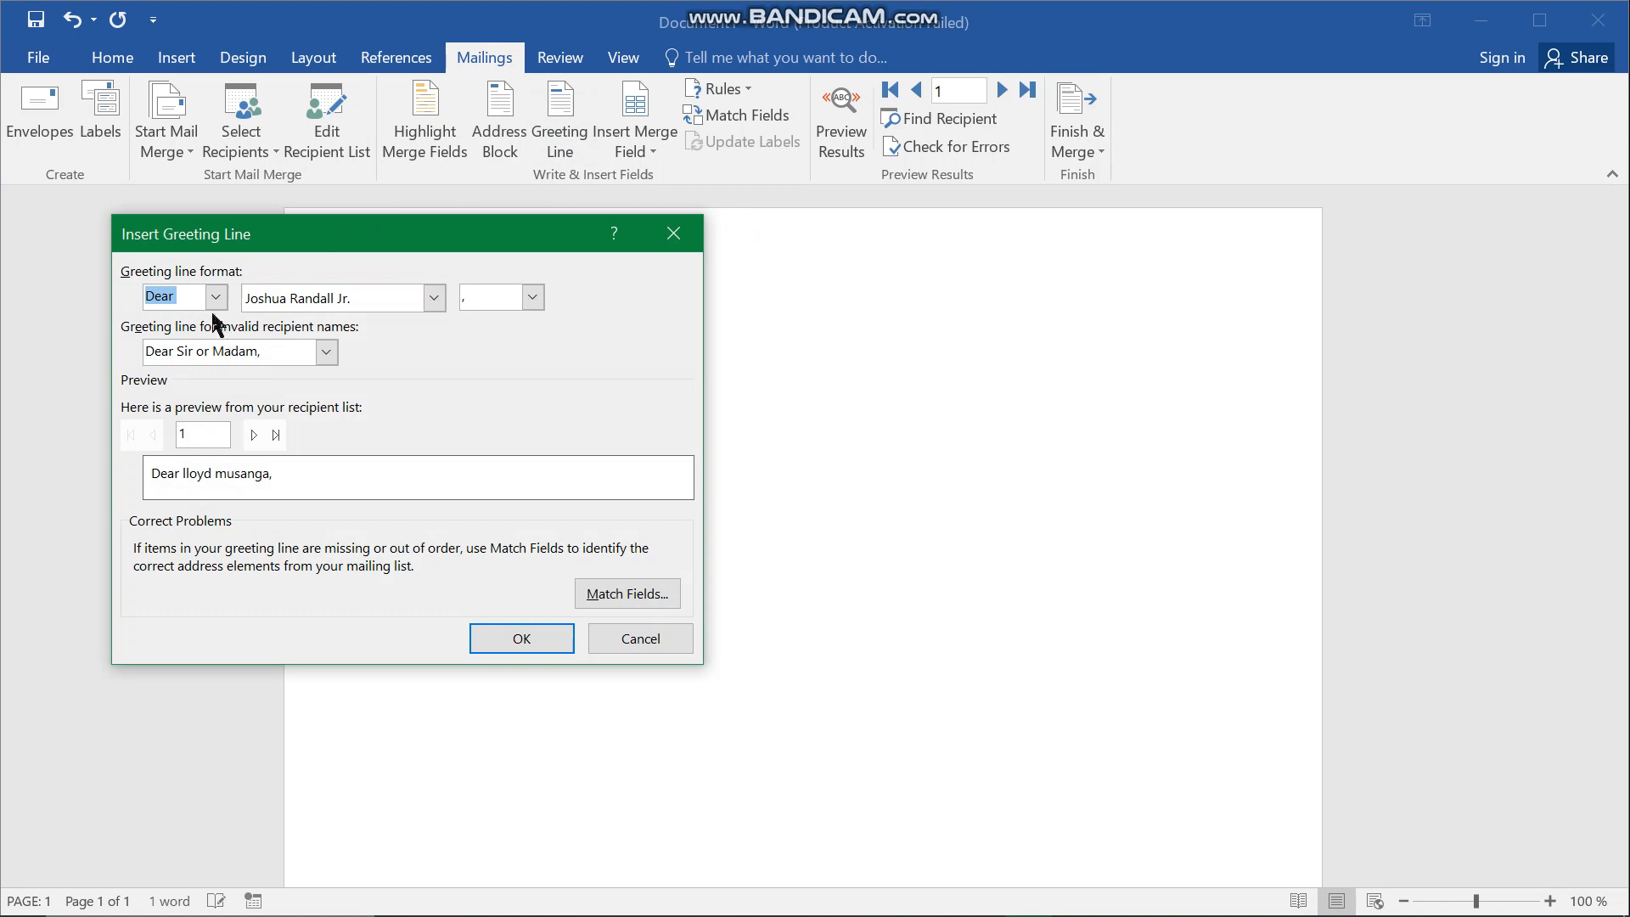
pyautogui.click(326, 352)
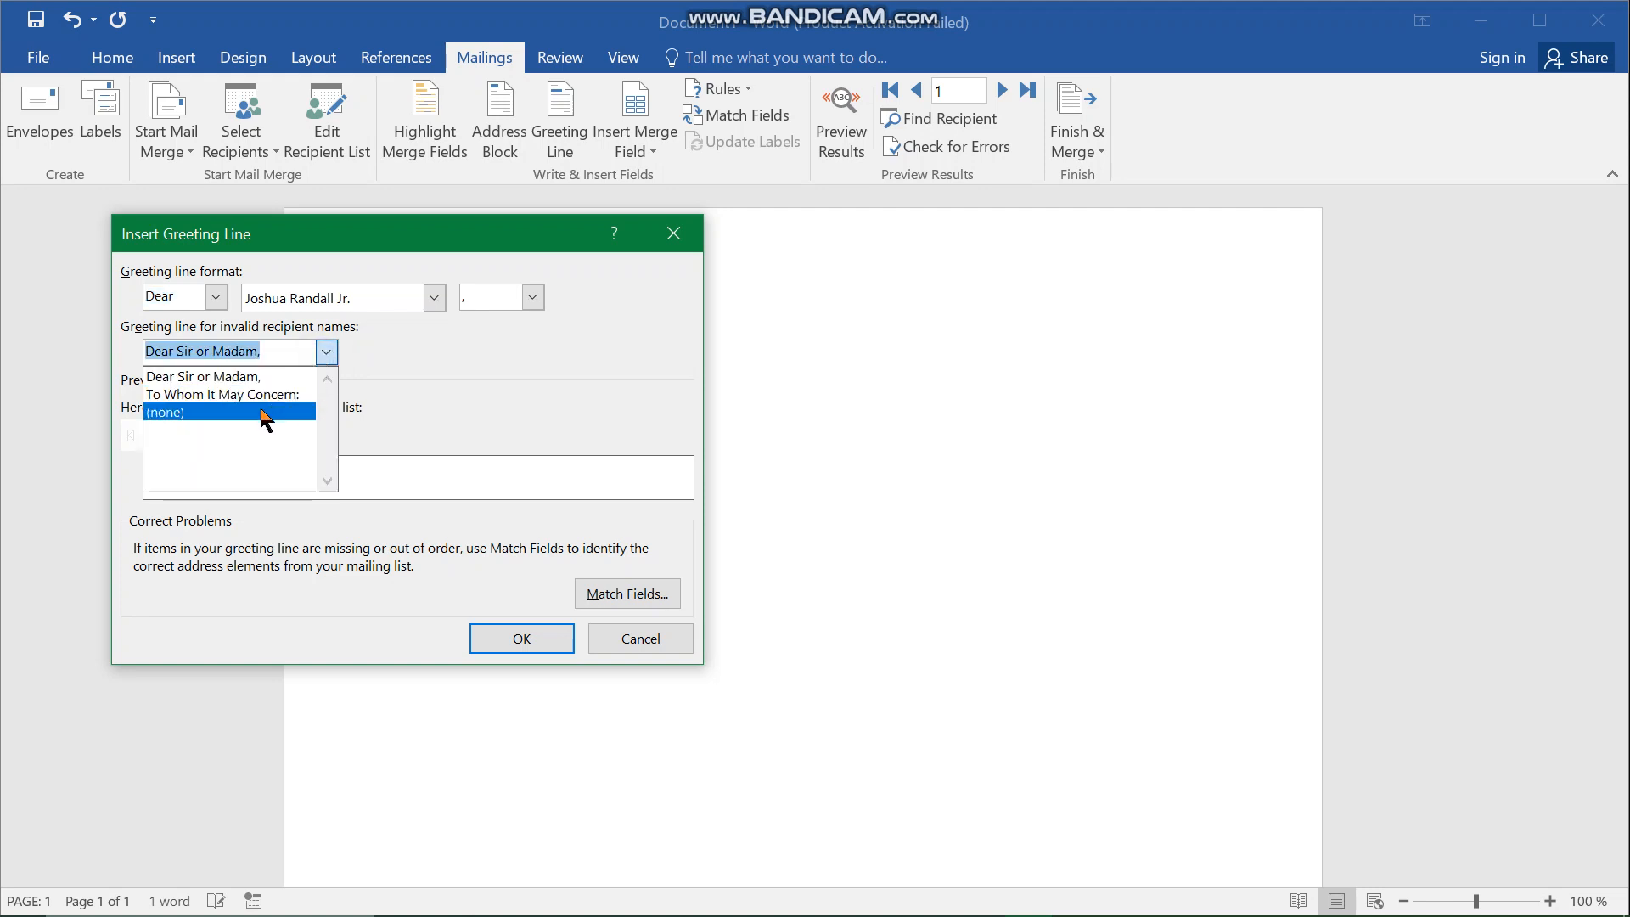
pyautogui.click(263, 412)
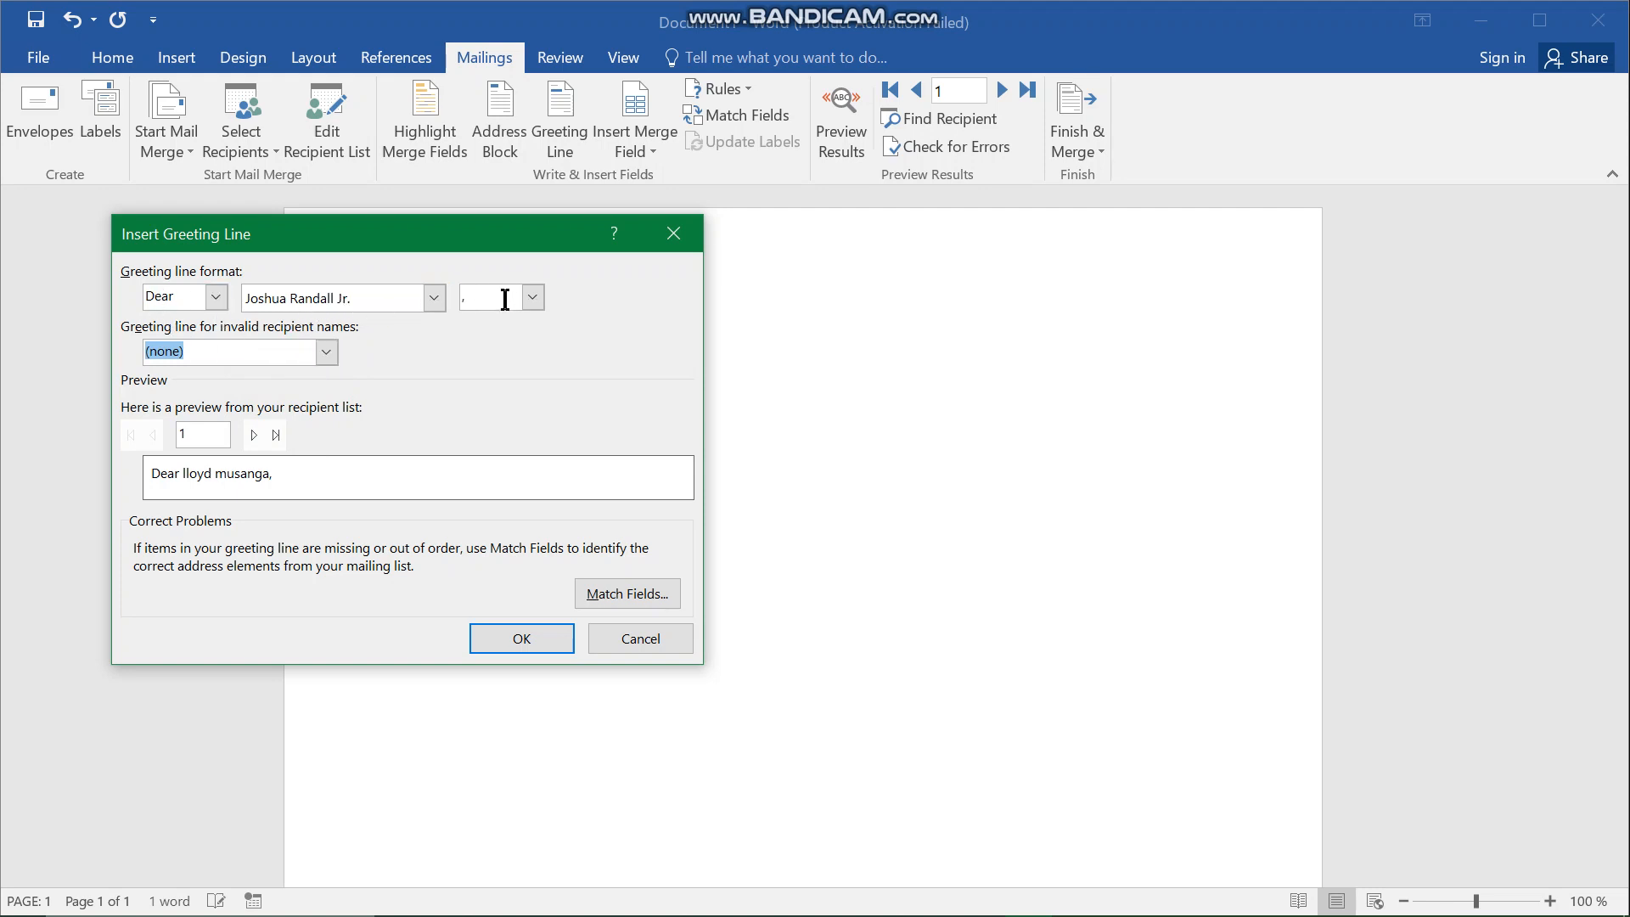
pyautogui.click(537, 654)
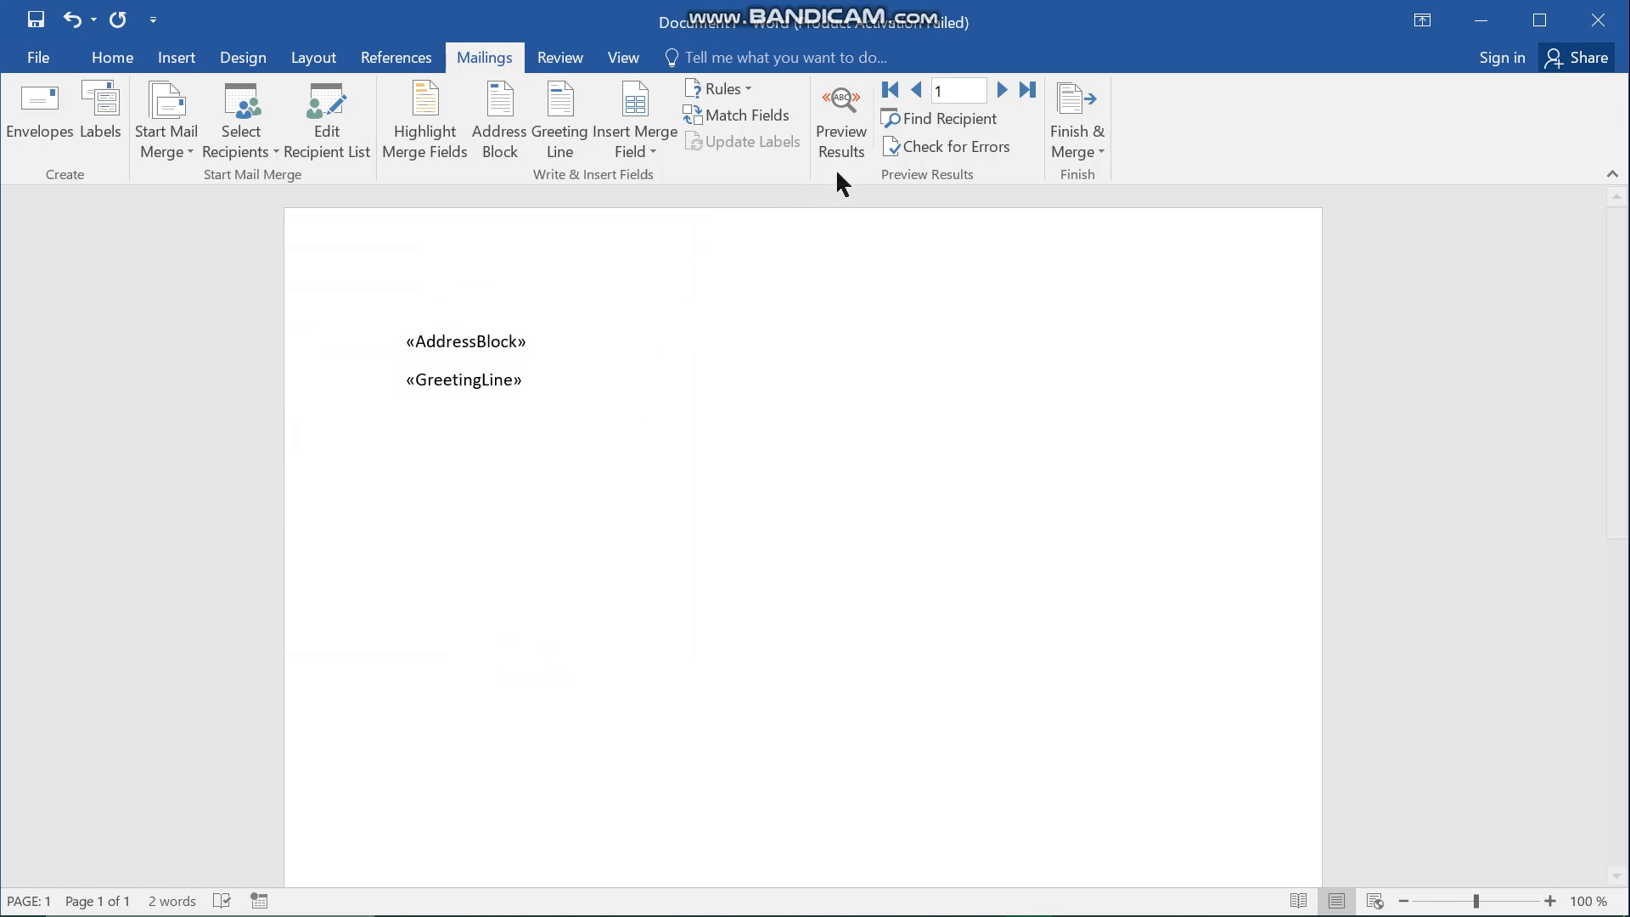
# Preview the merge results and highlight the address and the greeting line to check them
pyautogui.click(845, 138)
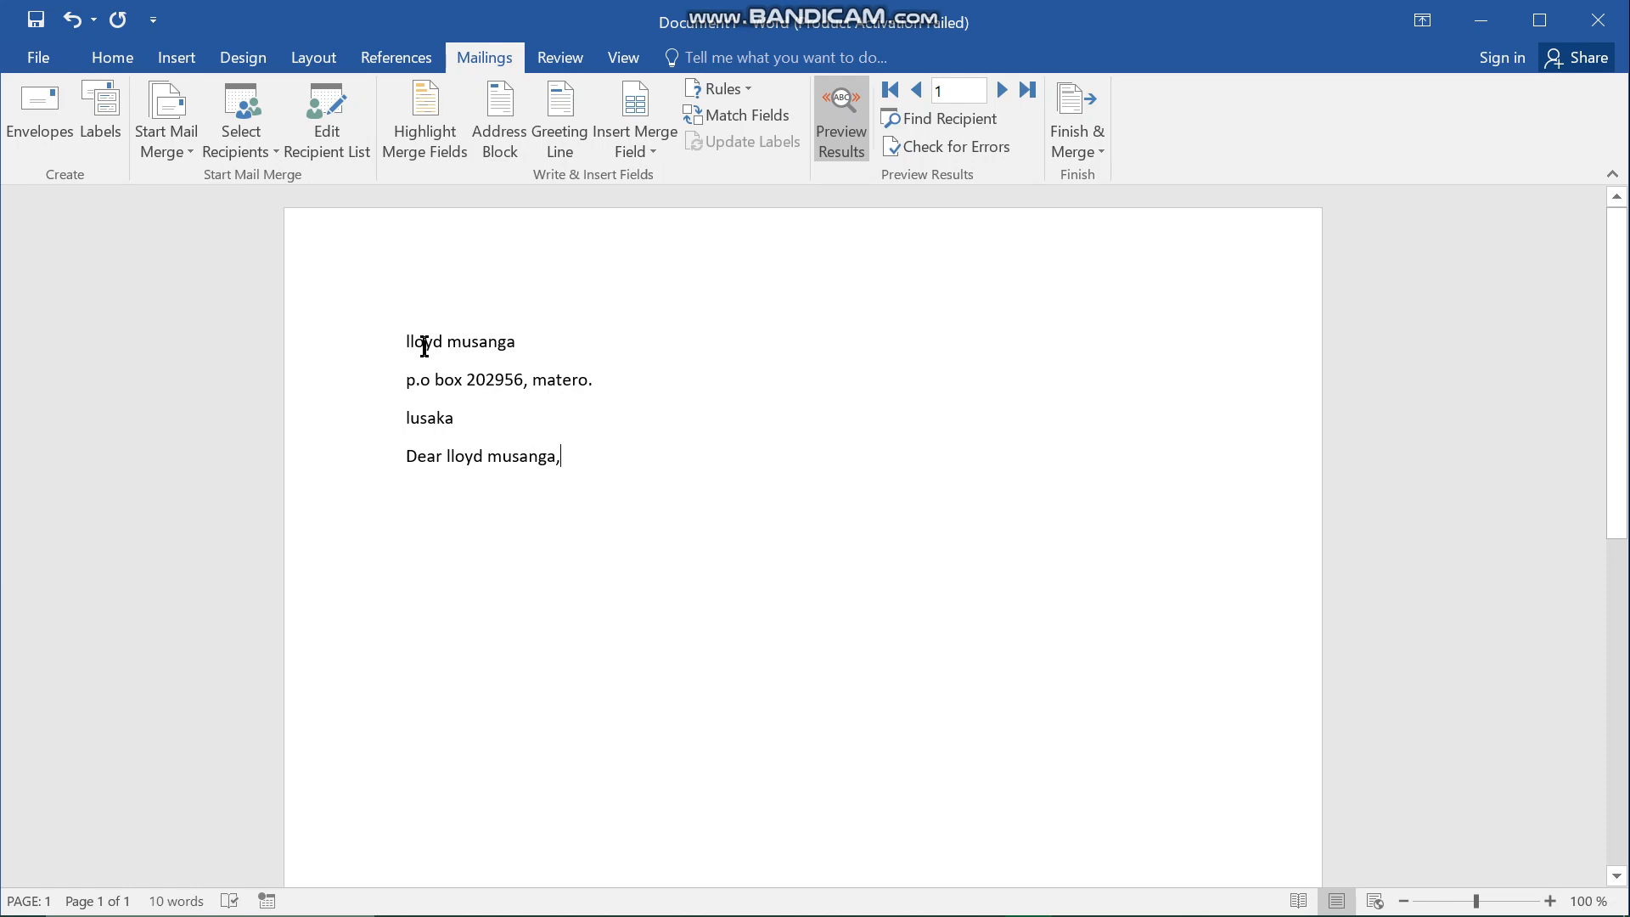
pyautogui.moveTo(479, 419); pyautogui.dragTo(409, 338)
pyautogui.click(476, 408)
pyautogui.tripleClick(499, 465)
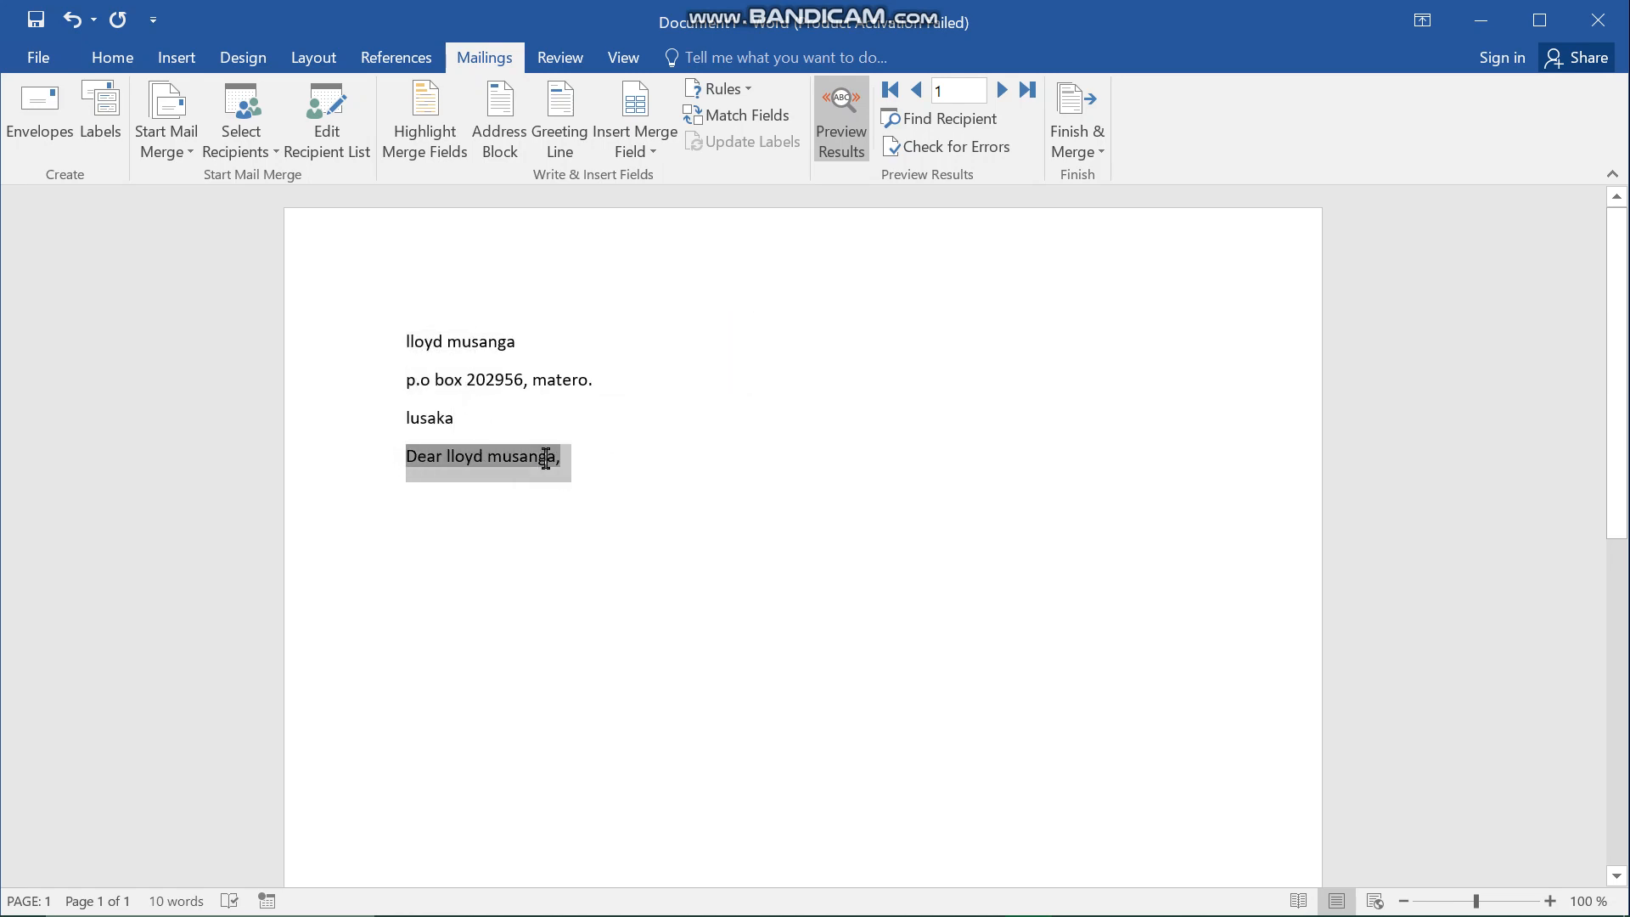
# Turn off the results preview and write "Your bill is due on the 23rd of febuary 2023." on a new line below the greeting line
pyautogui.click(613, 474)
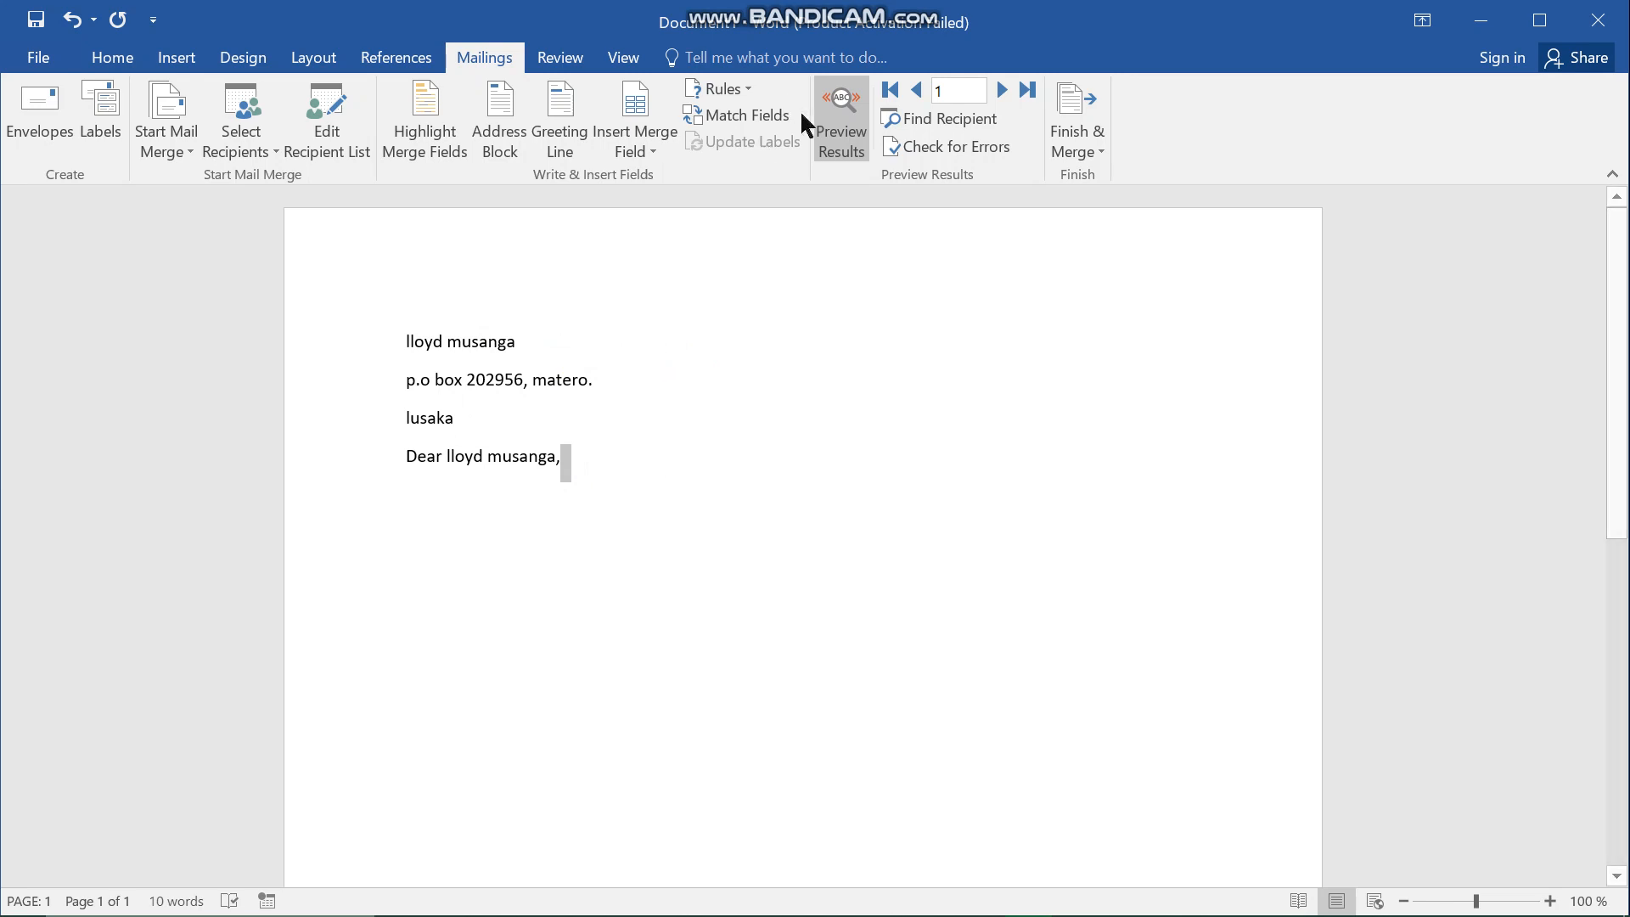
pyautogui.click(844, 139)
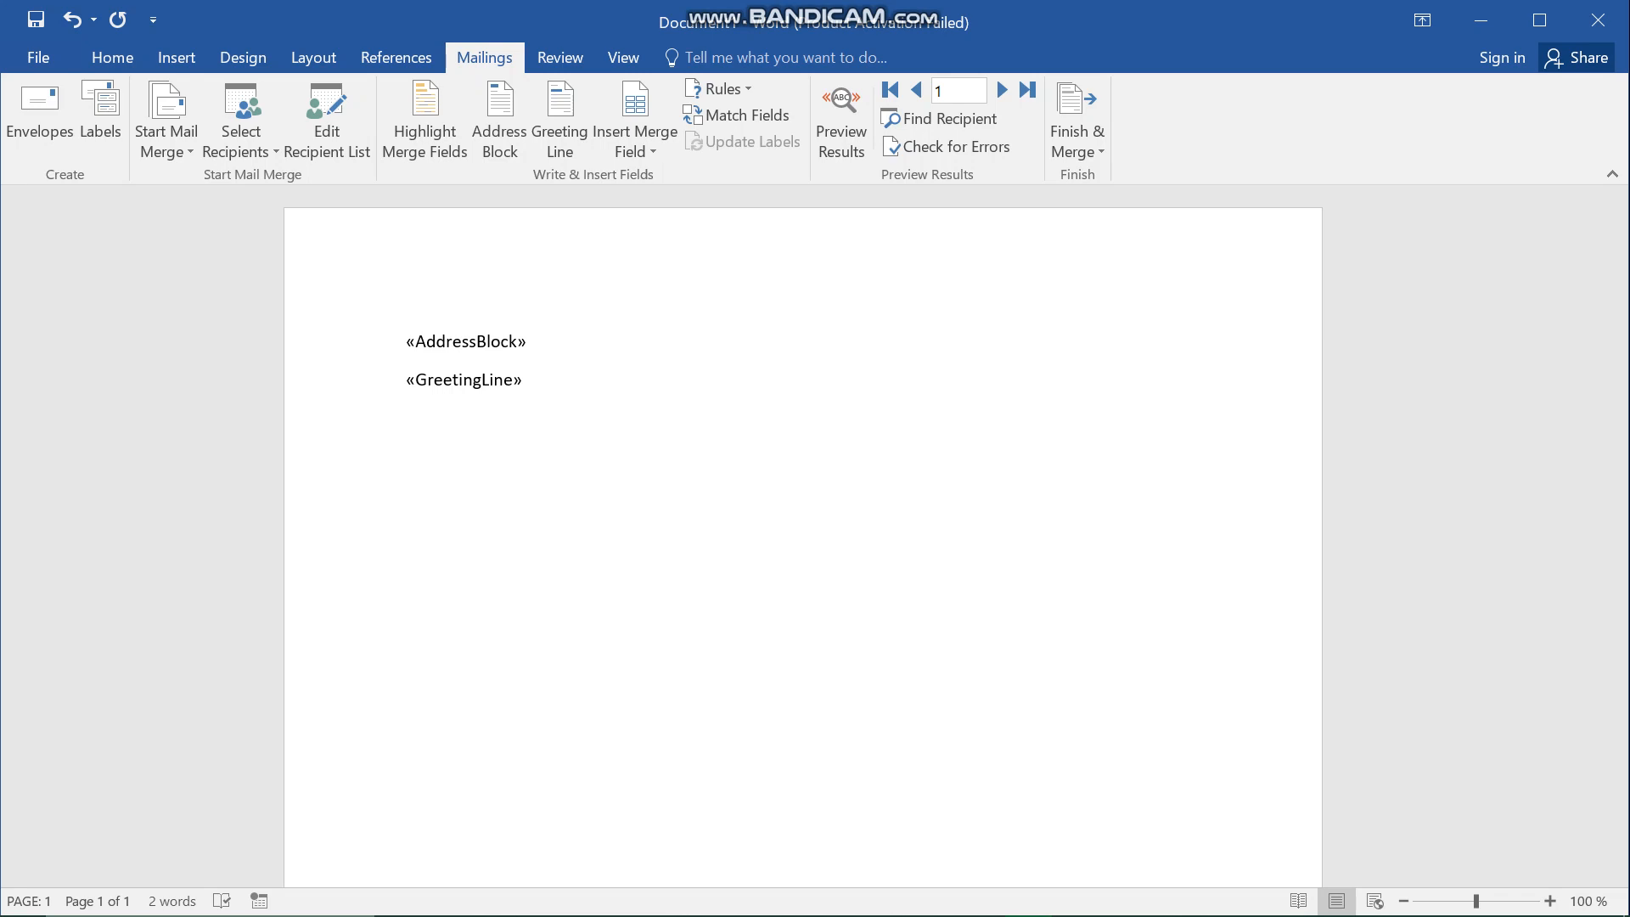
pyautogui.write('your bill is due on the 23')
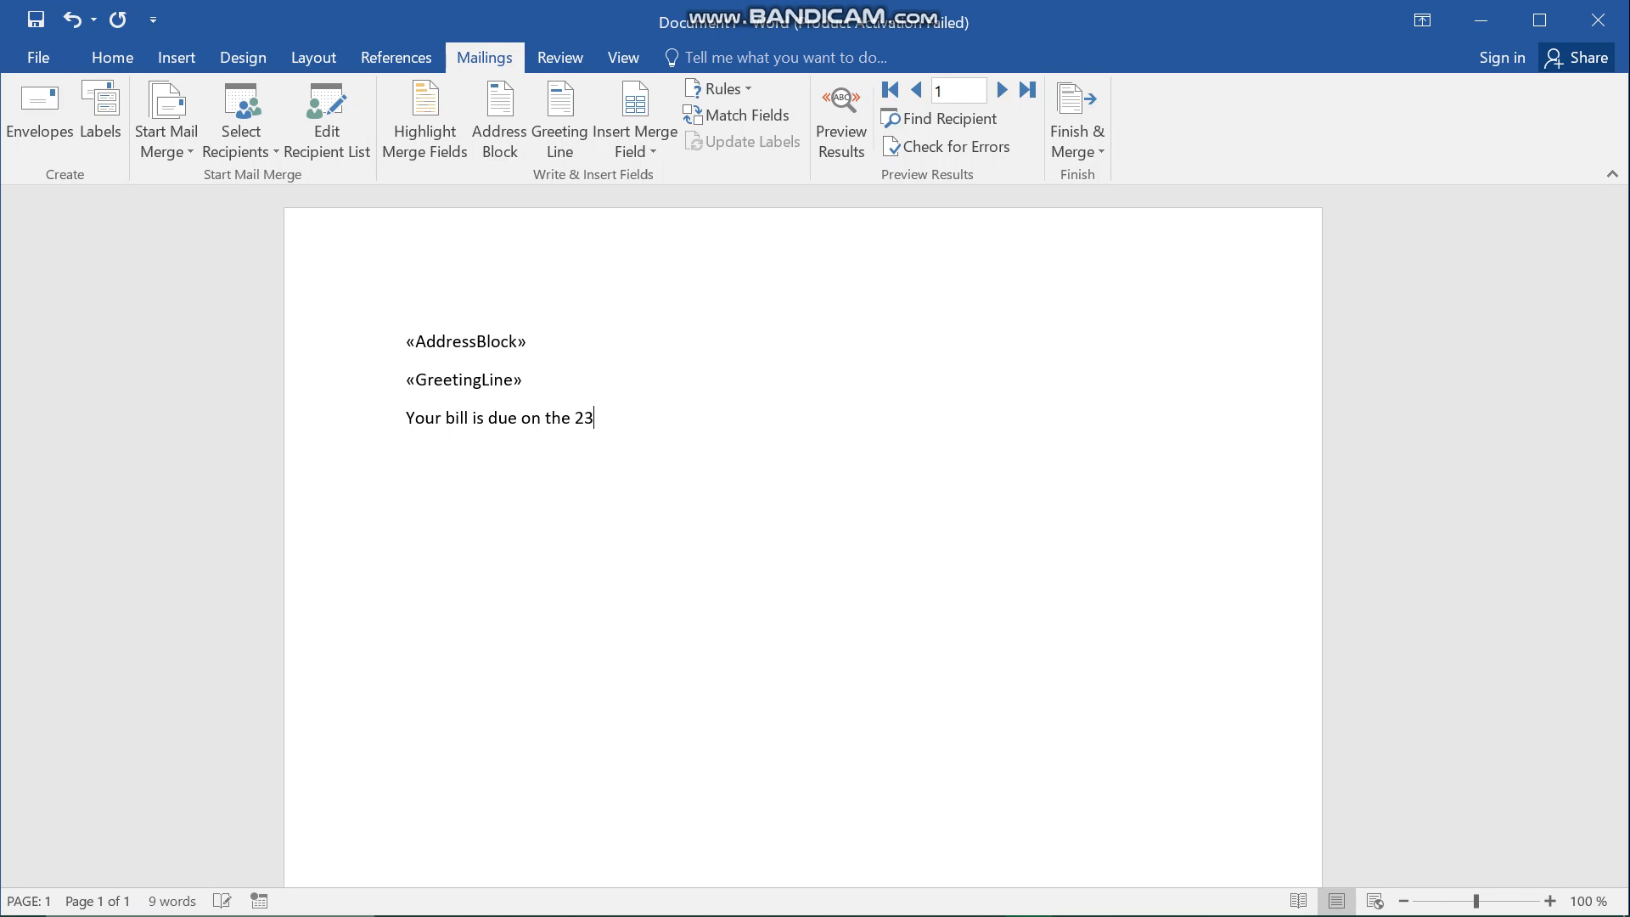
pyautogui.write('rd of febu')
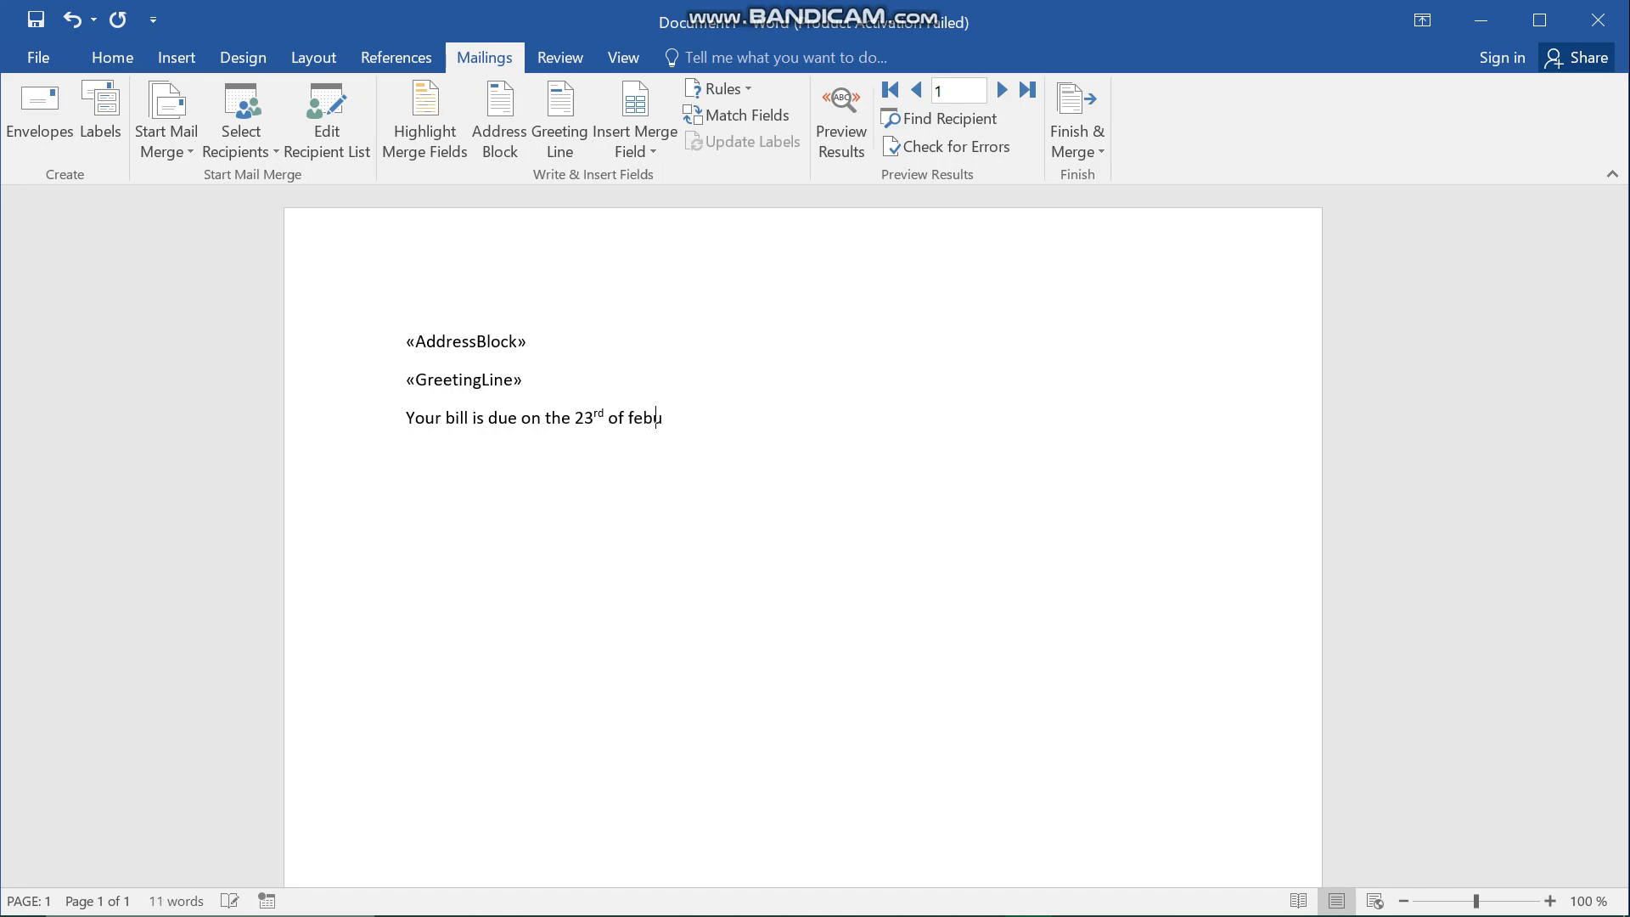
pyautogui.write('au')
pyautogui.press('BackSpace')
pyautogui.write('ry 2023. pla')
# Continue the letter body with "Please make the payment to avoid being inconvinienced"
pyautogui.press('BackSpace')
pyautogui.press('BackSpace')
pyautogui.write('lease manke')
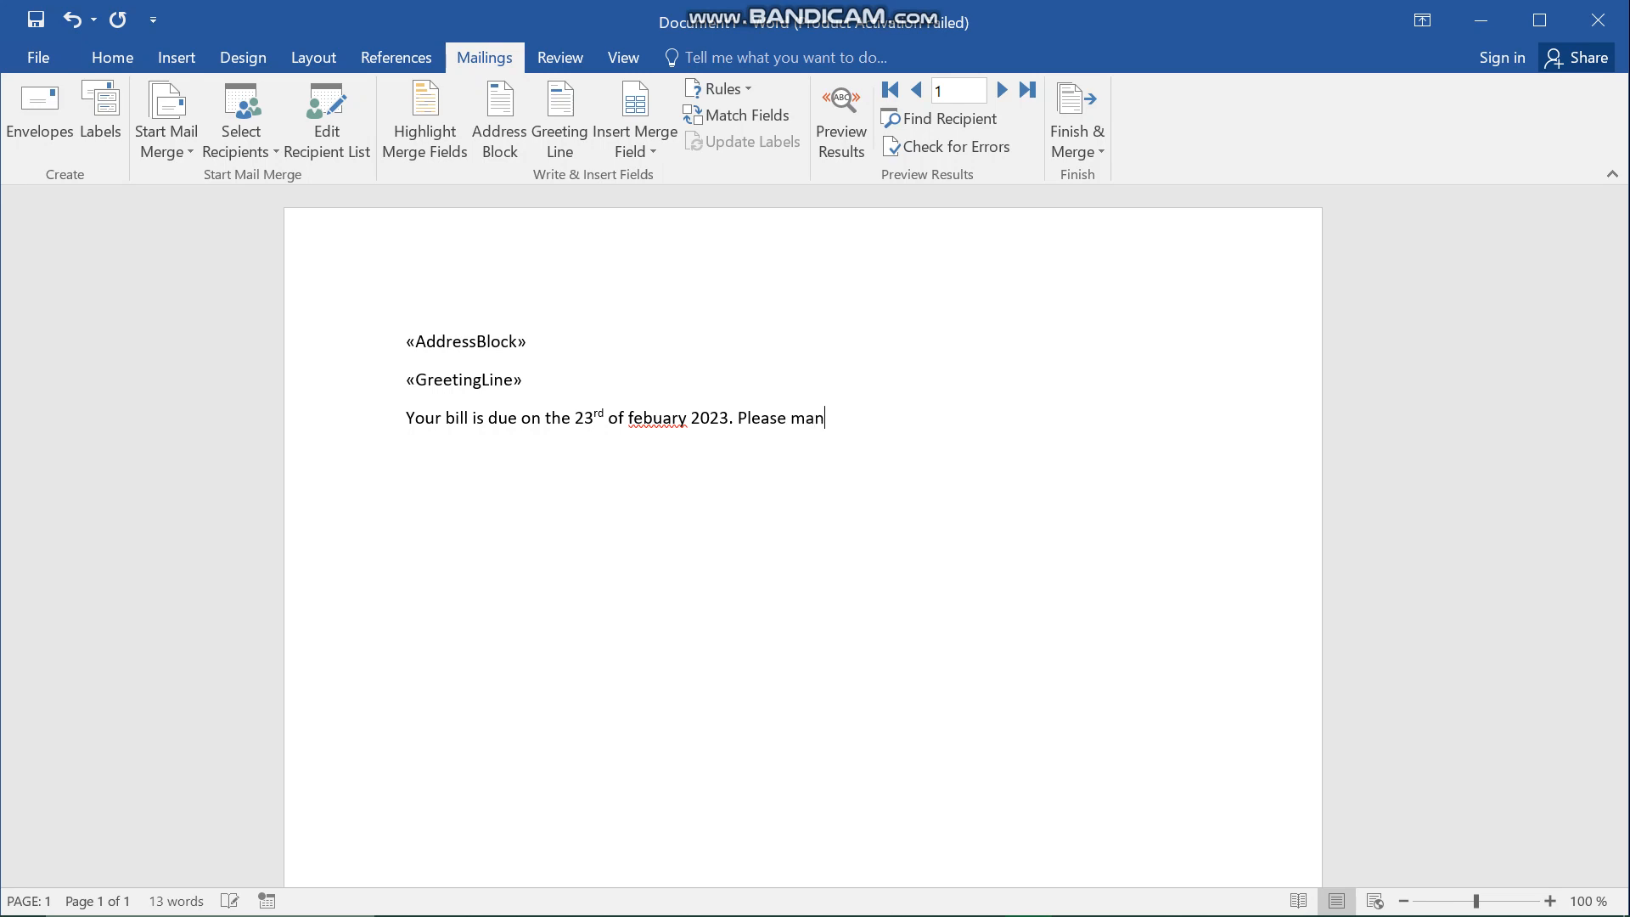
pyautogui.press('BackSpace')
pyautogui.press('BackSpace')
pyautogui.press('BackSpace')
pyautogui.press('BackSpace')
pyautogui.write('ke the payment to avo')
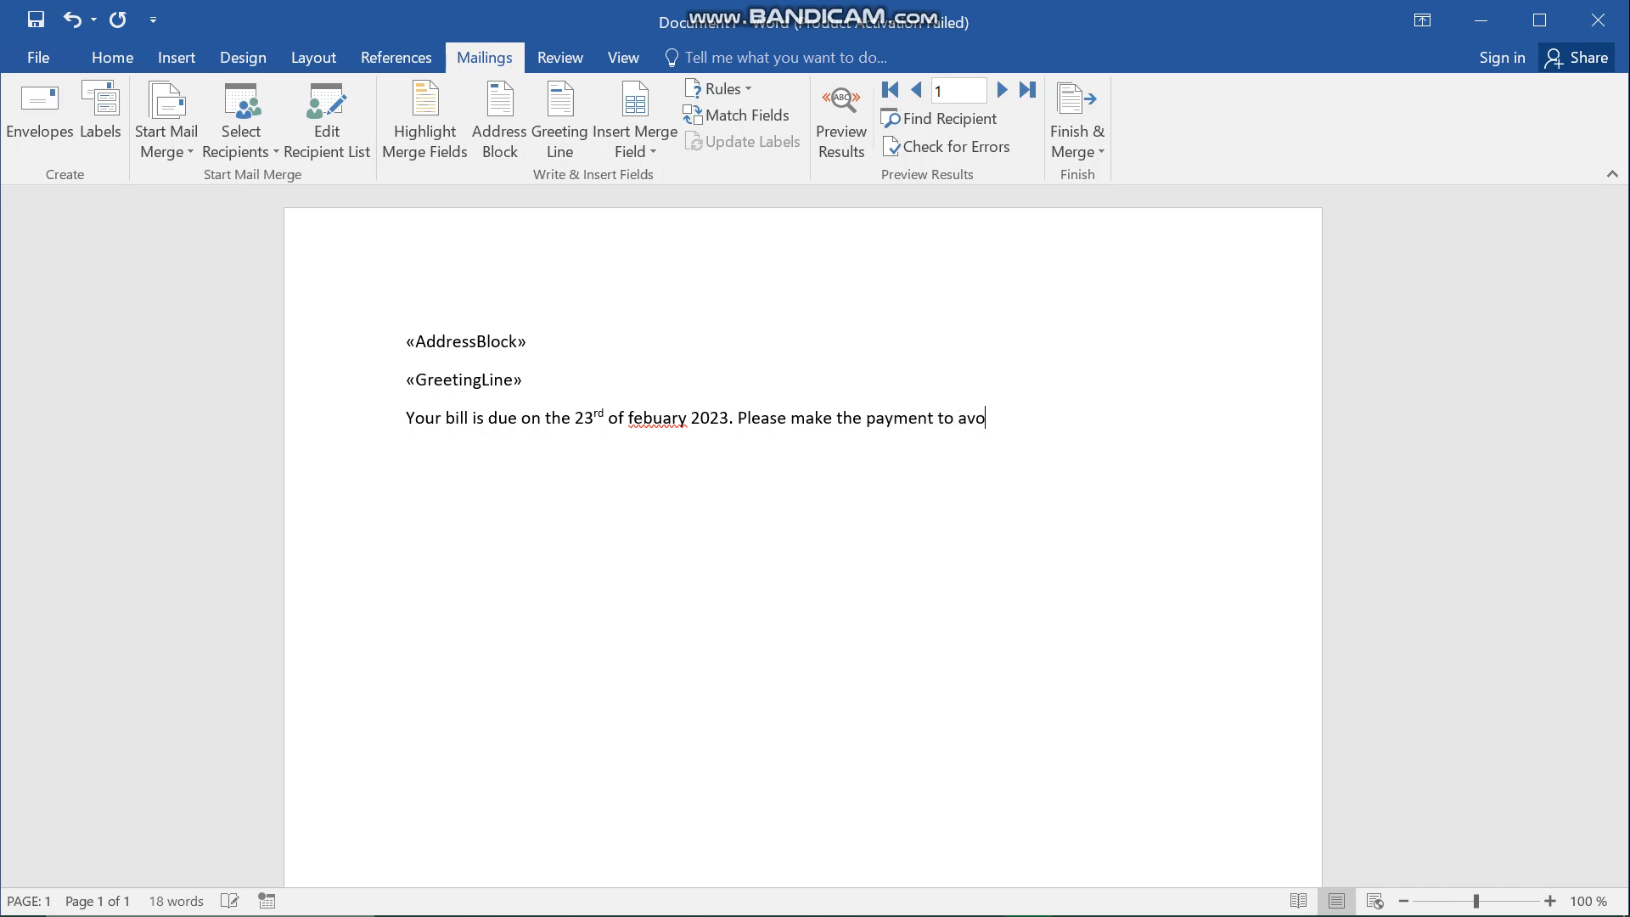
pyautogui.write('id being inconvinienced')
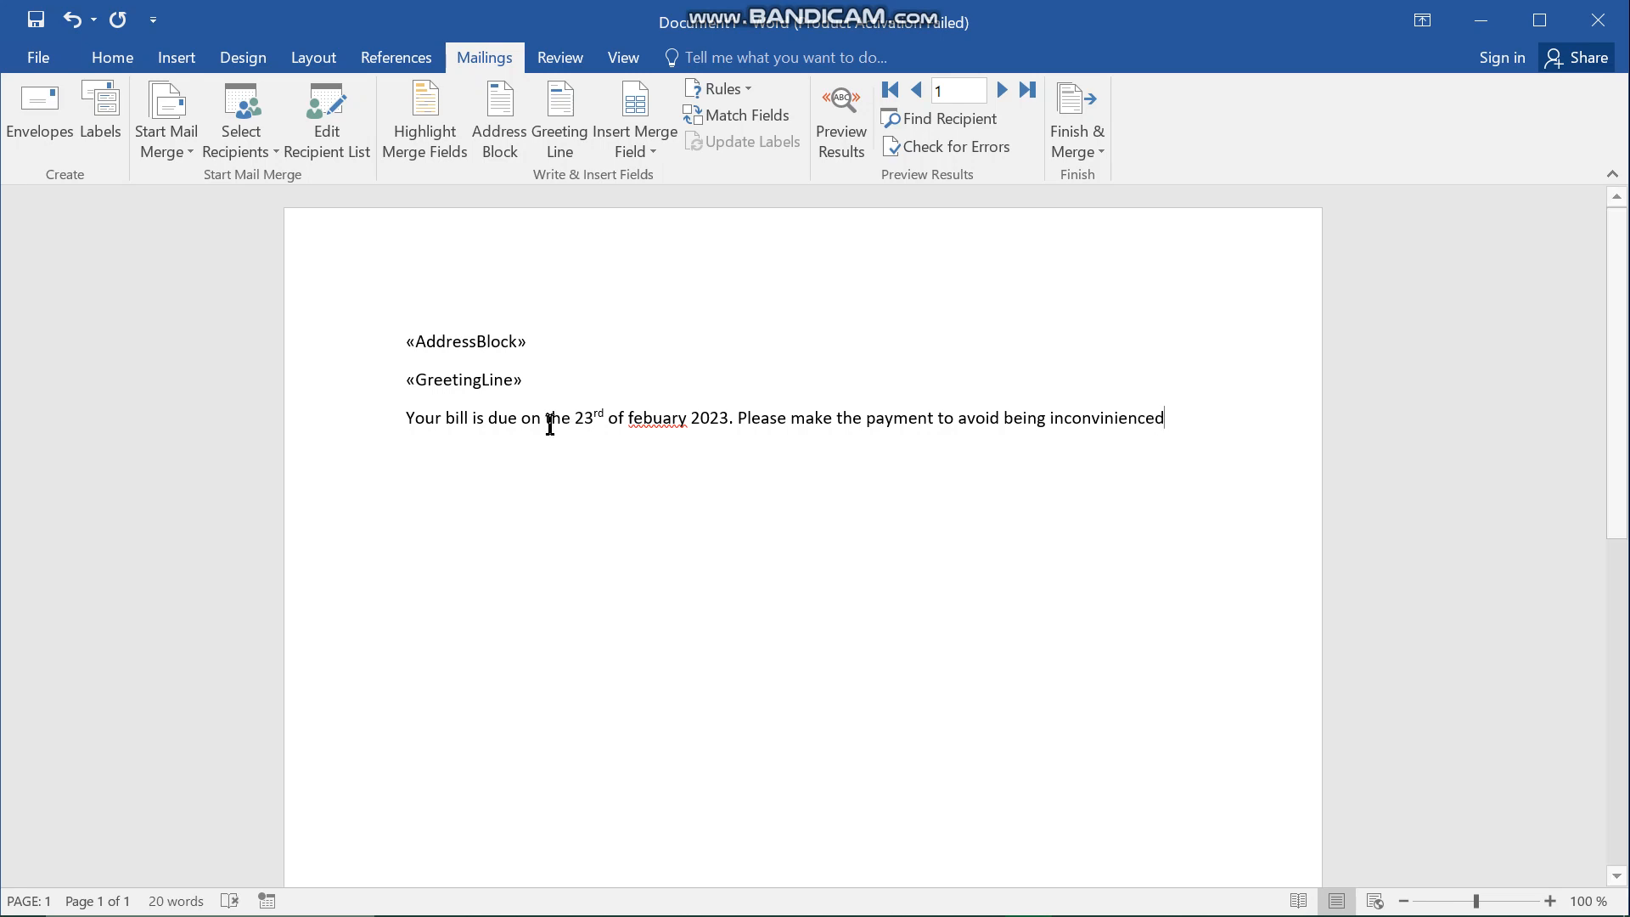
# Correct the misspelled words in the body to "February" and "inconvenienced", and add punctuation at the sentence's end
pyautogui.click(662, 419)
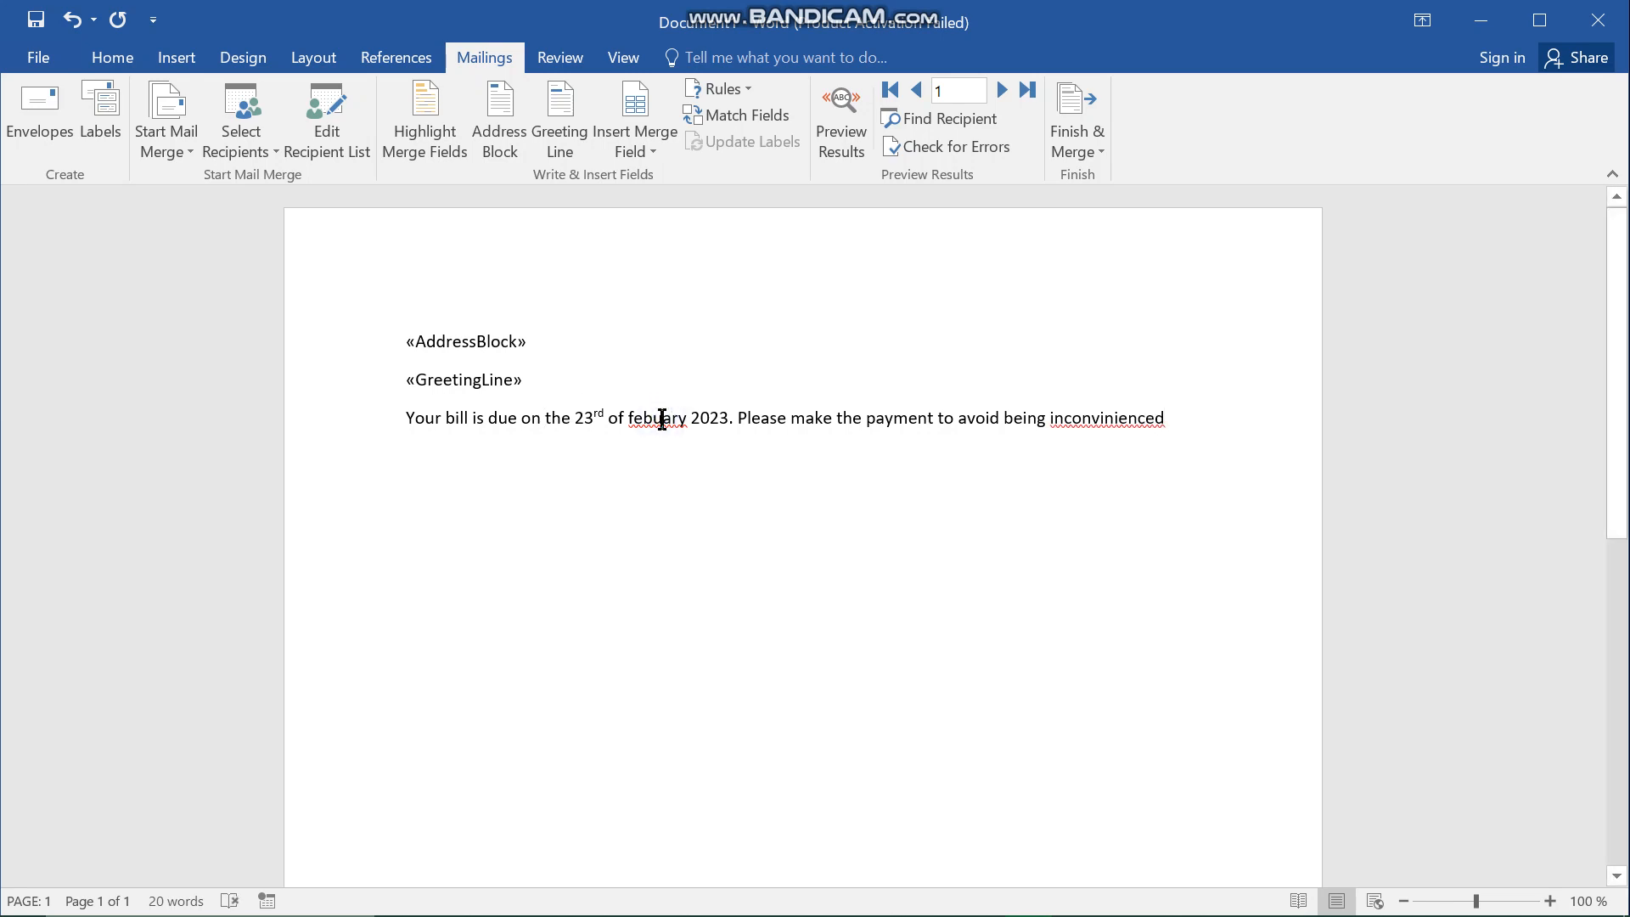
pyautogui.rightClick(663, 421)
pyautogui.click(715, 447)
pyautogui.rightClick(1089, 421)
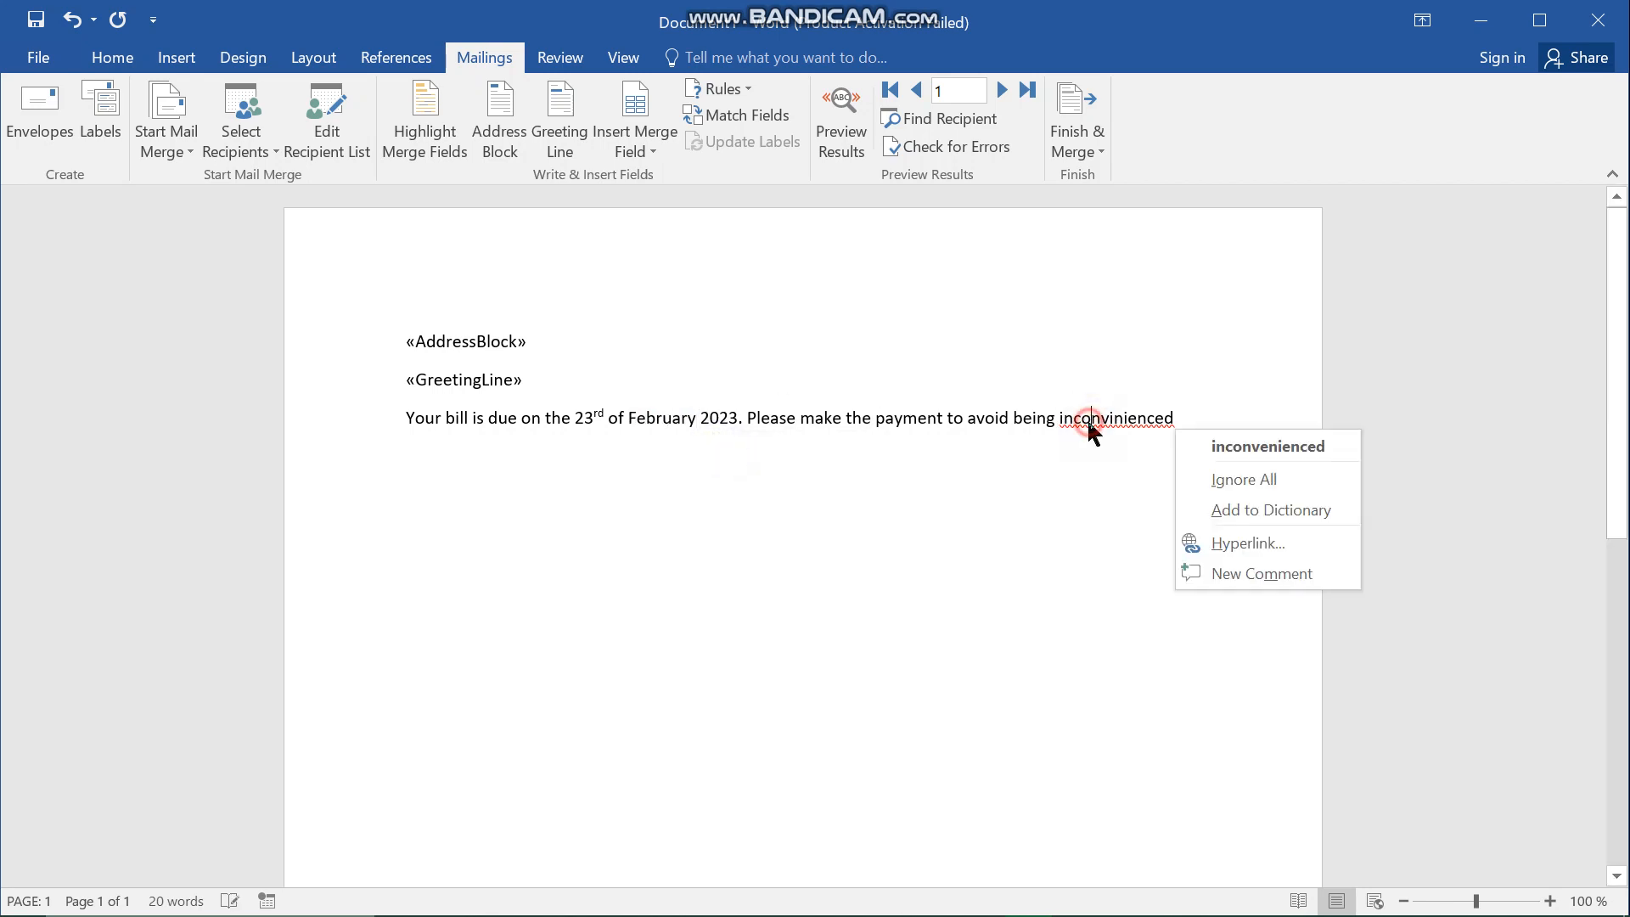
pyautogui.click(1192, 444)
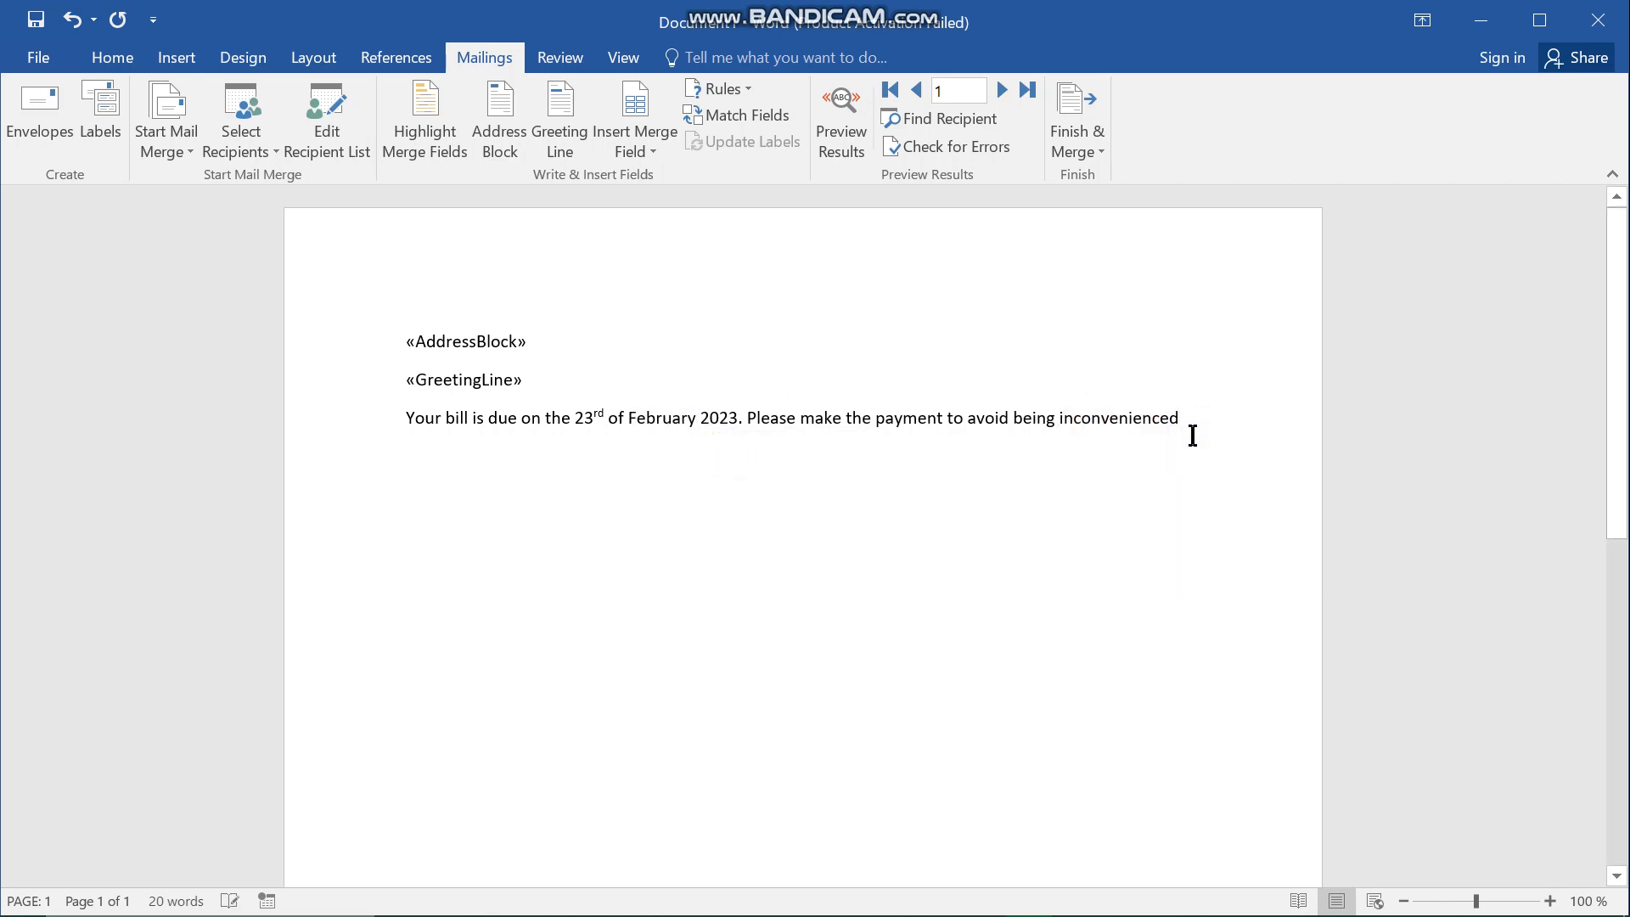
pyautogui.write(',')
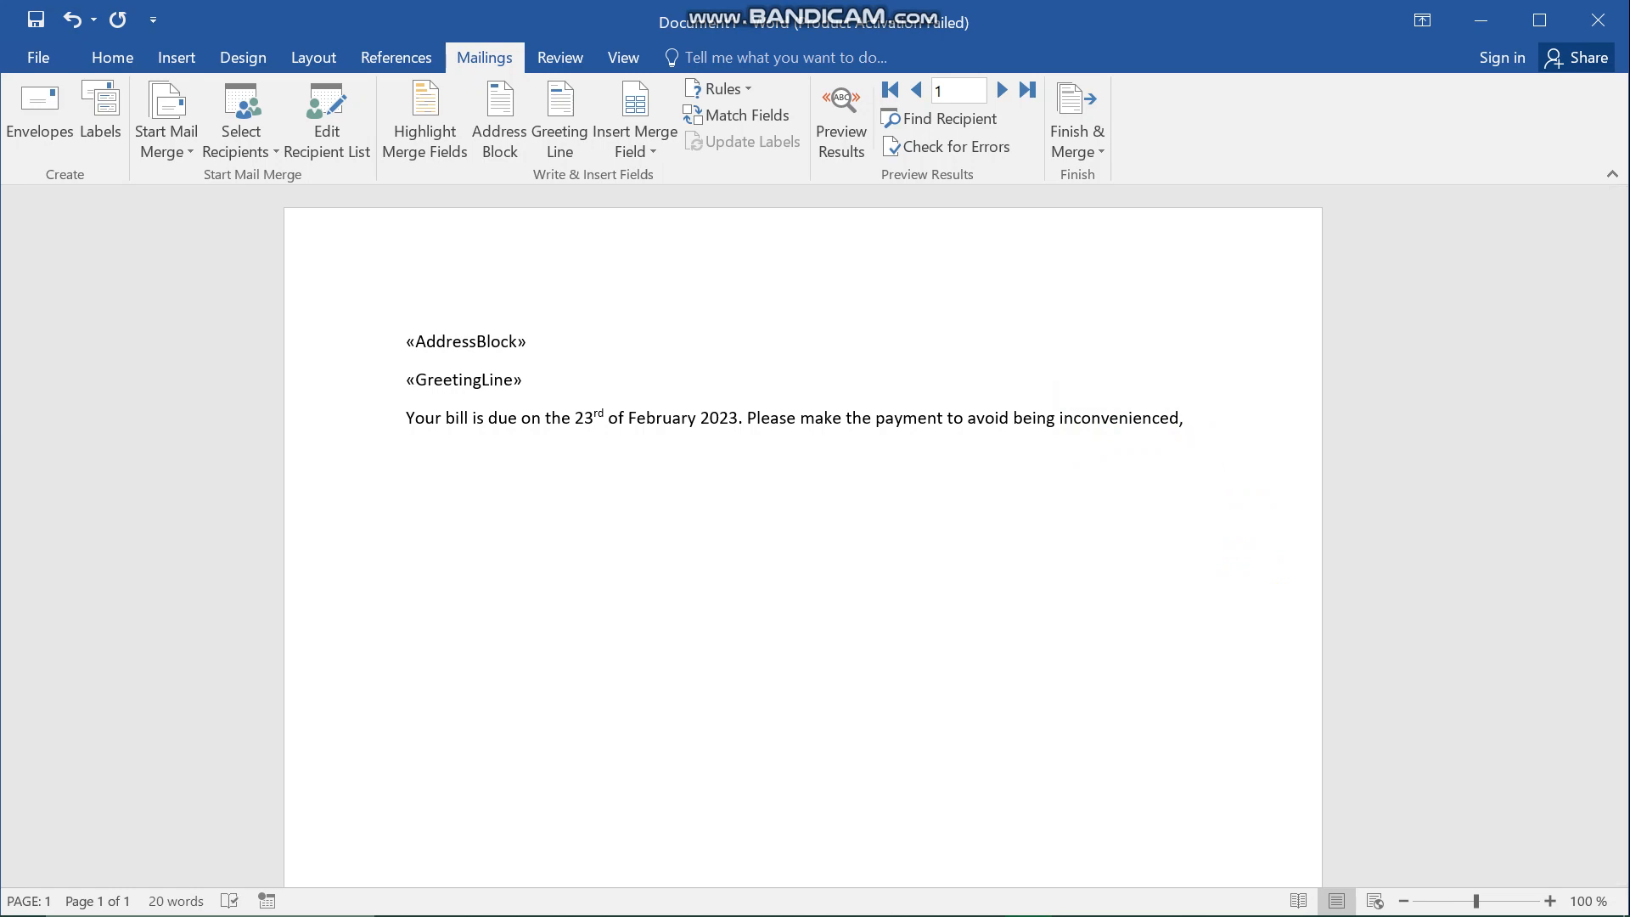
# Add the closing "Yours sincerely," on a new line below the letter body, applying the suggested spelling of "sincerely"
pyautogui.press('Return')
pyautogui.write('yours ')
pyautogui.write('sin')
pyautogui.press('BackSpace')
pyautogui.write('ncier')
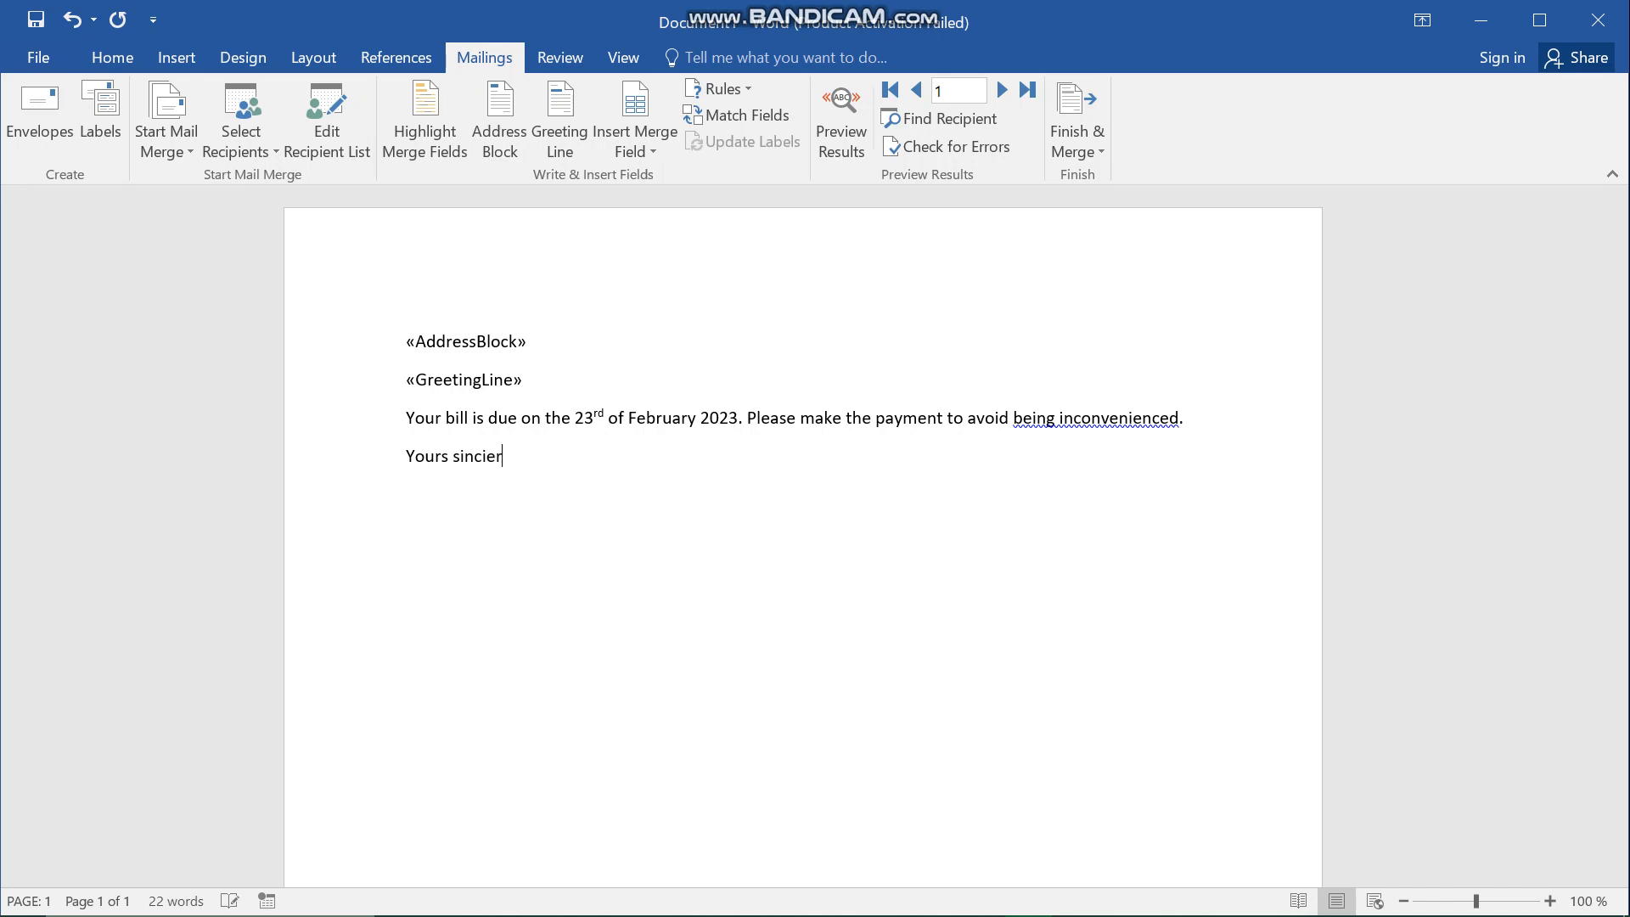
pyautogui.write('ly,')
pyautogui.rightClick(498, 466)
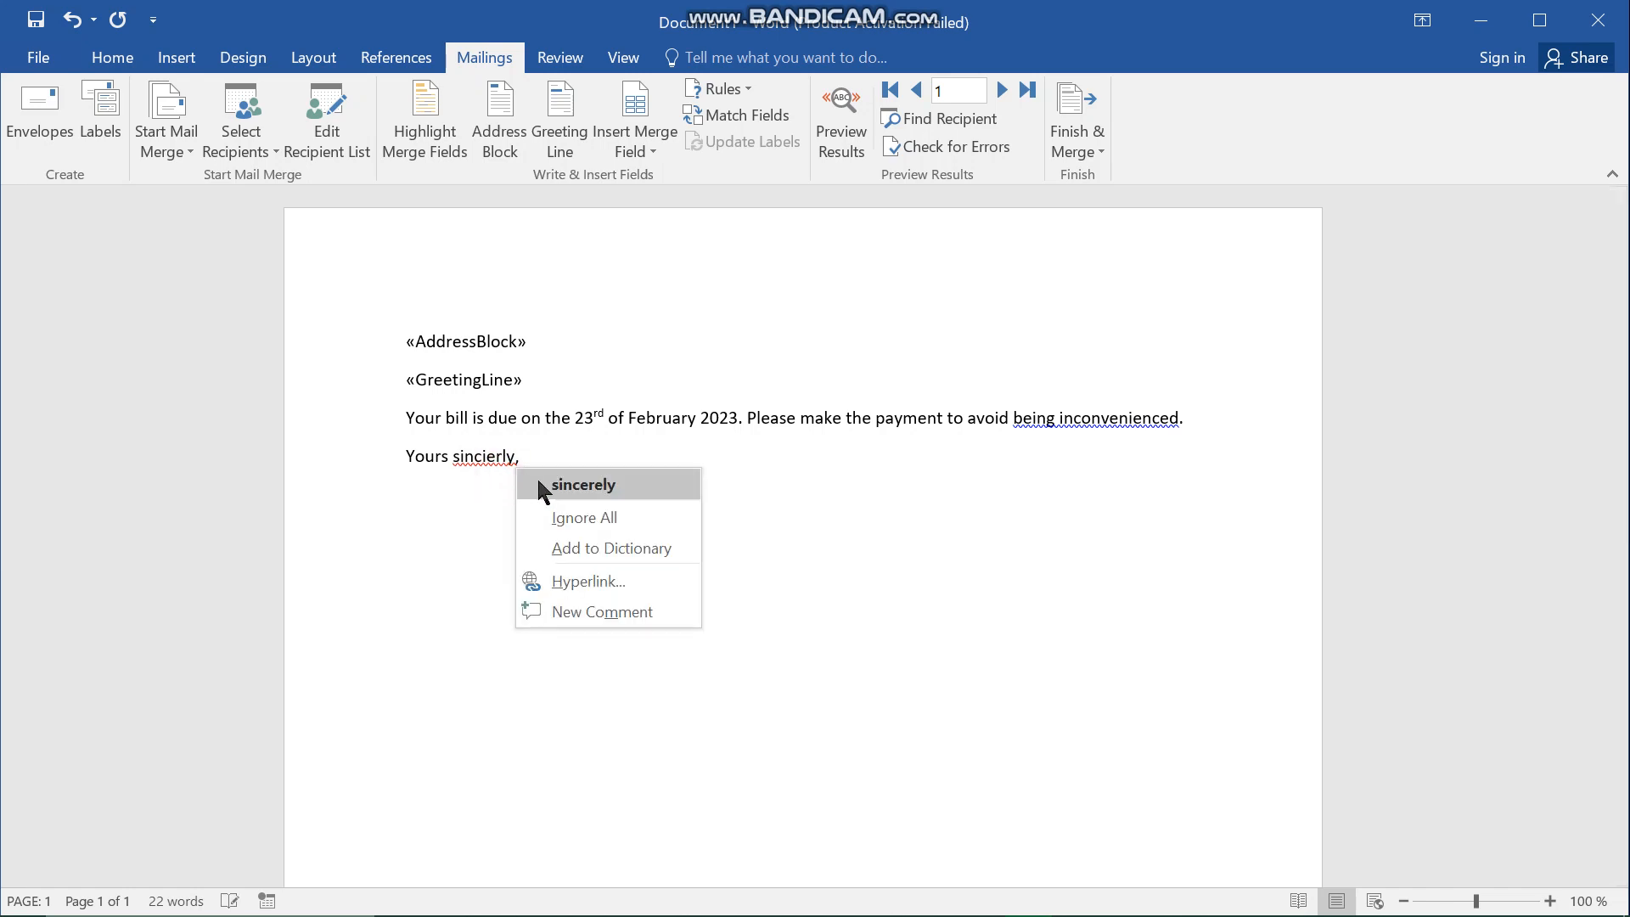
pyautogui.click(538, 481)
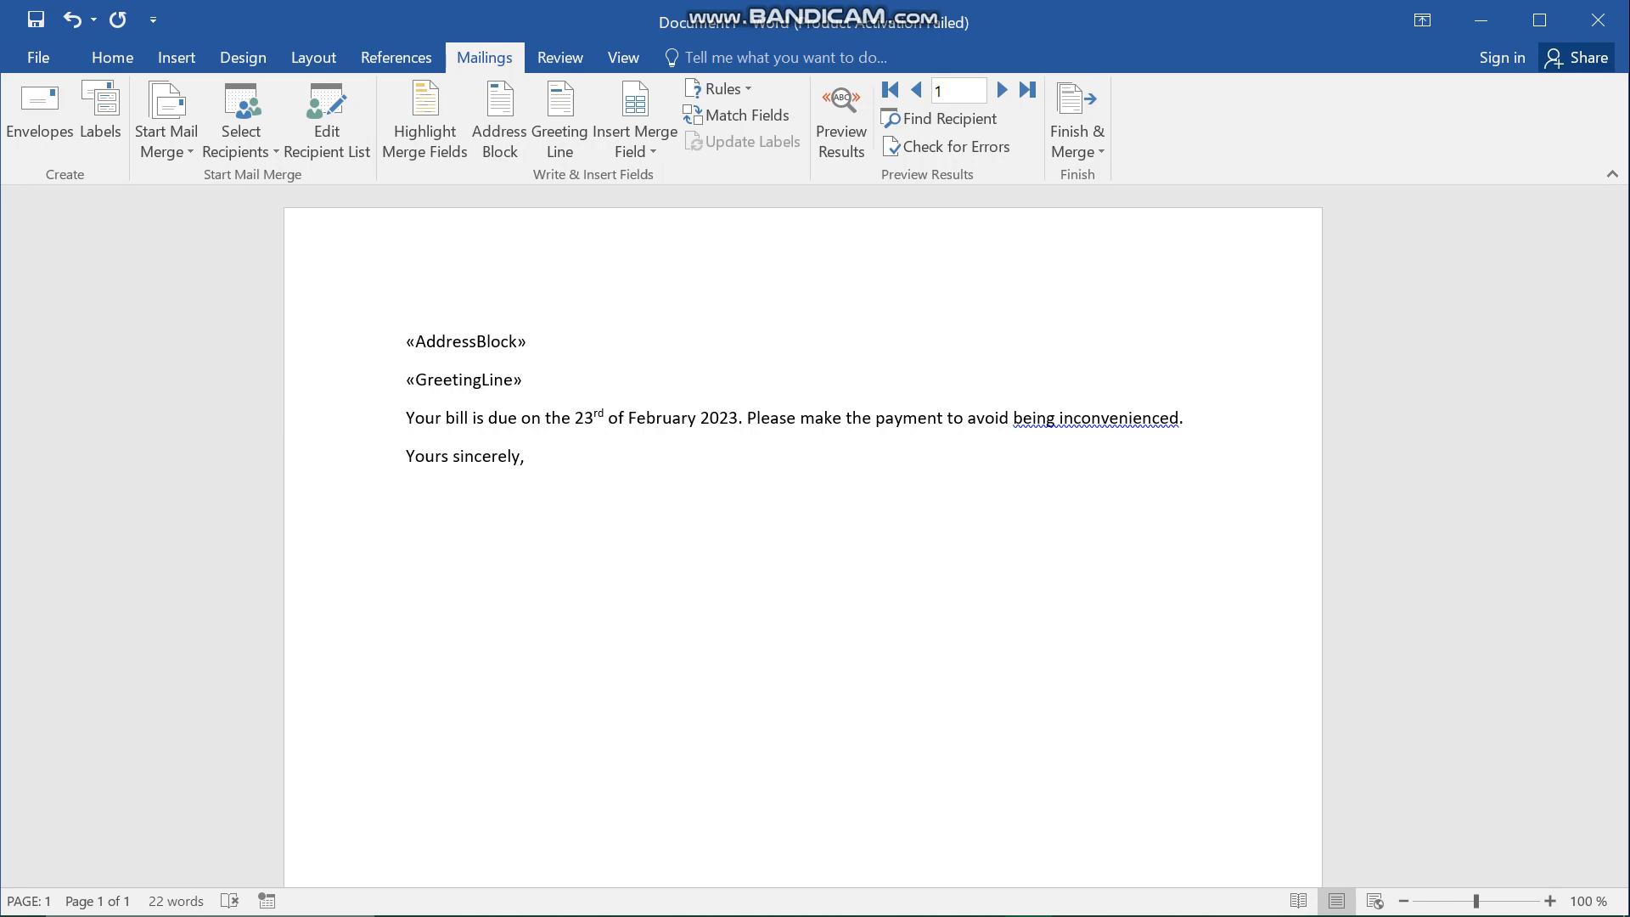
# Sign the letter with "Tembo's housing." after the closing, including the apostrophe, capital T and full stop
pyautogui.write('tembos housing')
pyautogui.click(581, 459)
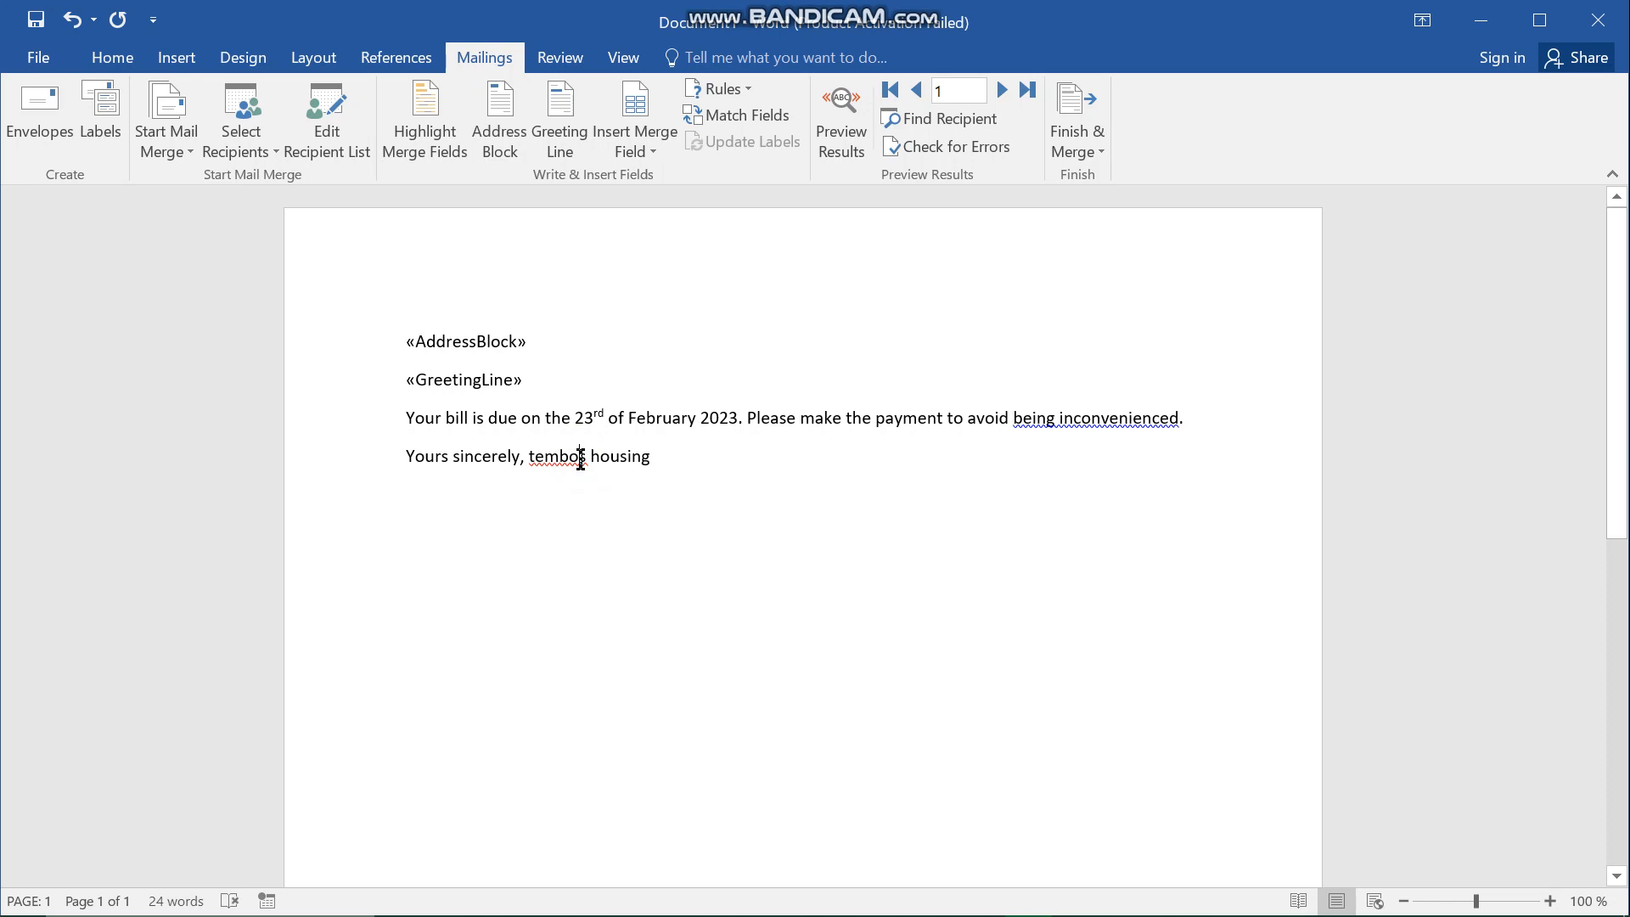
pyautogui.write("'")
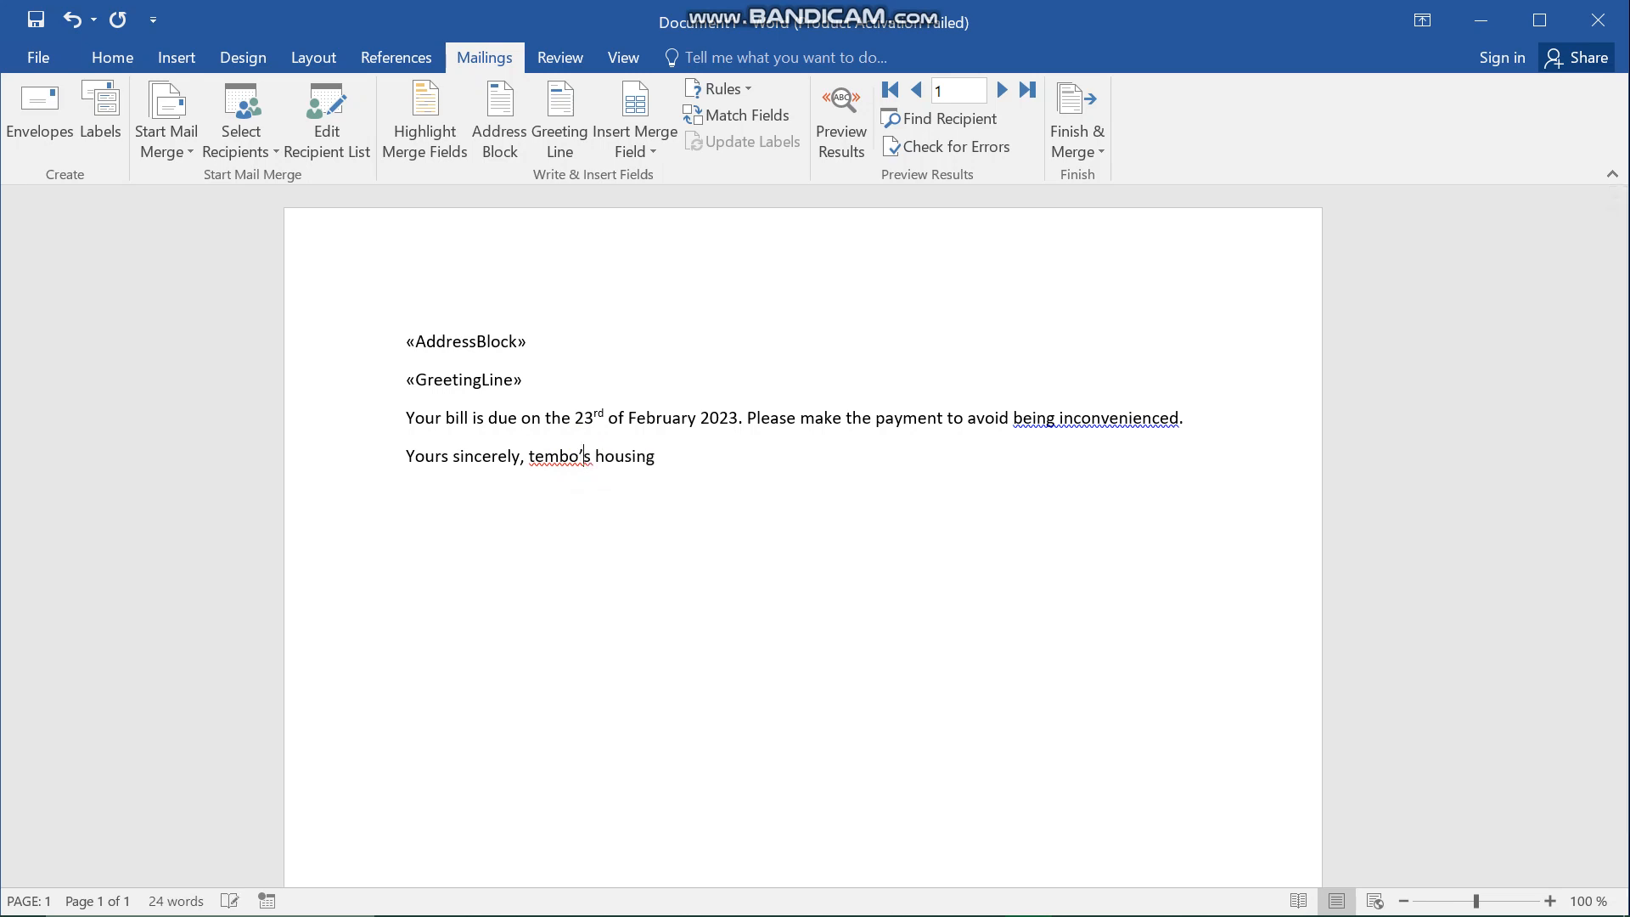
pyautogui.click(535, 460)
pyautogui.press('BackSpace')
pyautogui.write('T')
pyautogui.click(665, 458)
pyautogui.write('.')
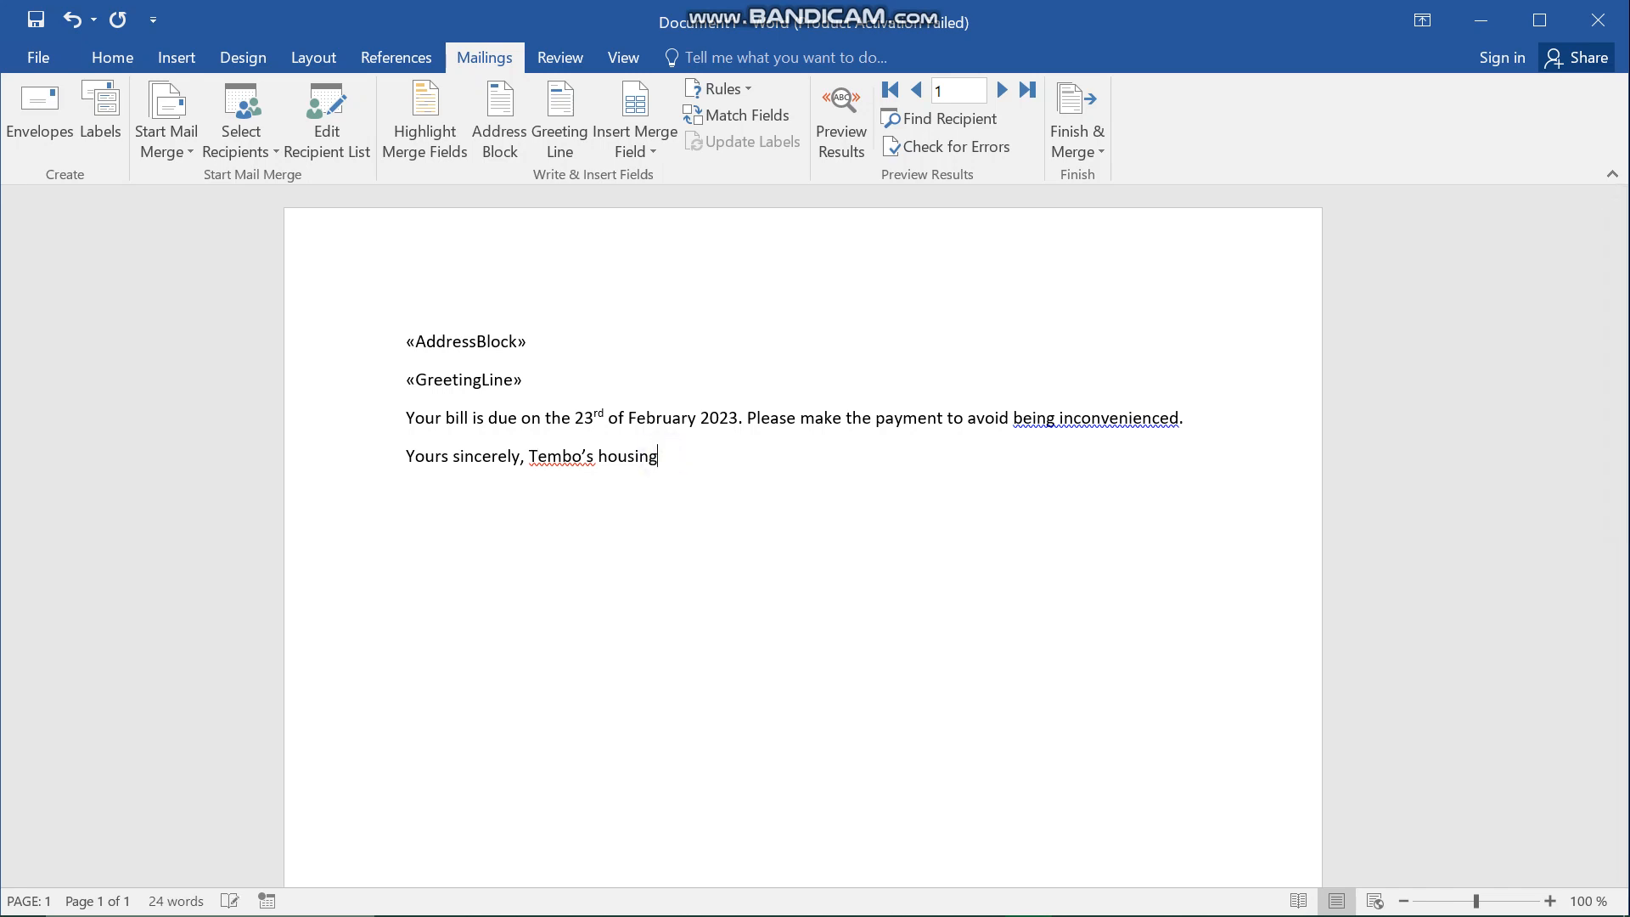
# Ignore the passive voice grammar suggestion on "being inconvenienced" once
pyautogui.click(1047, 420)
pyautogui.rightClick(1047, 421)
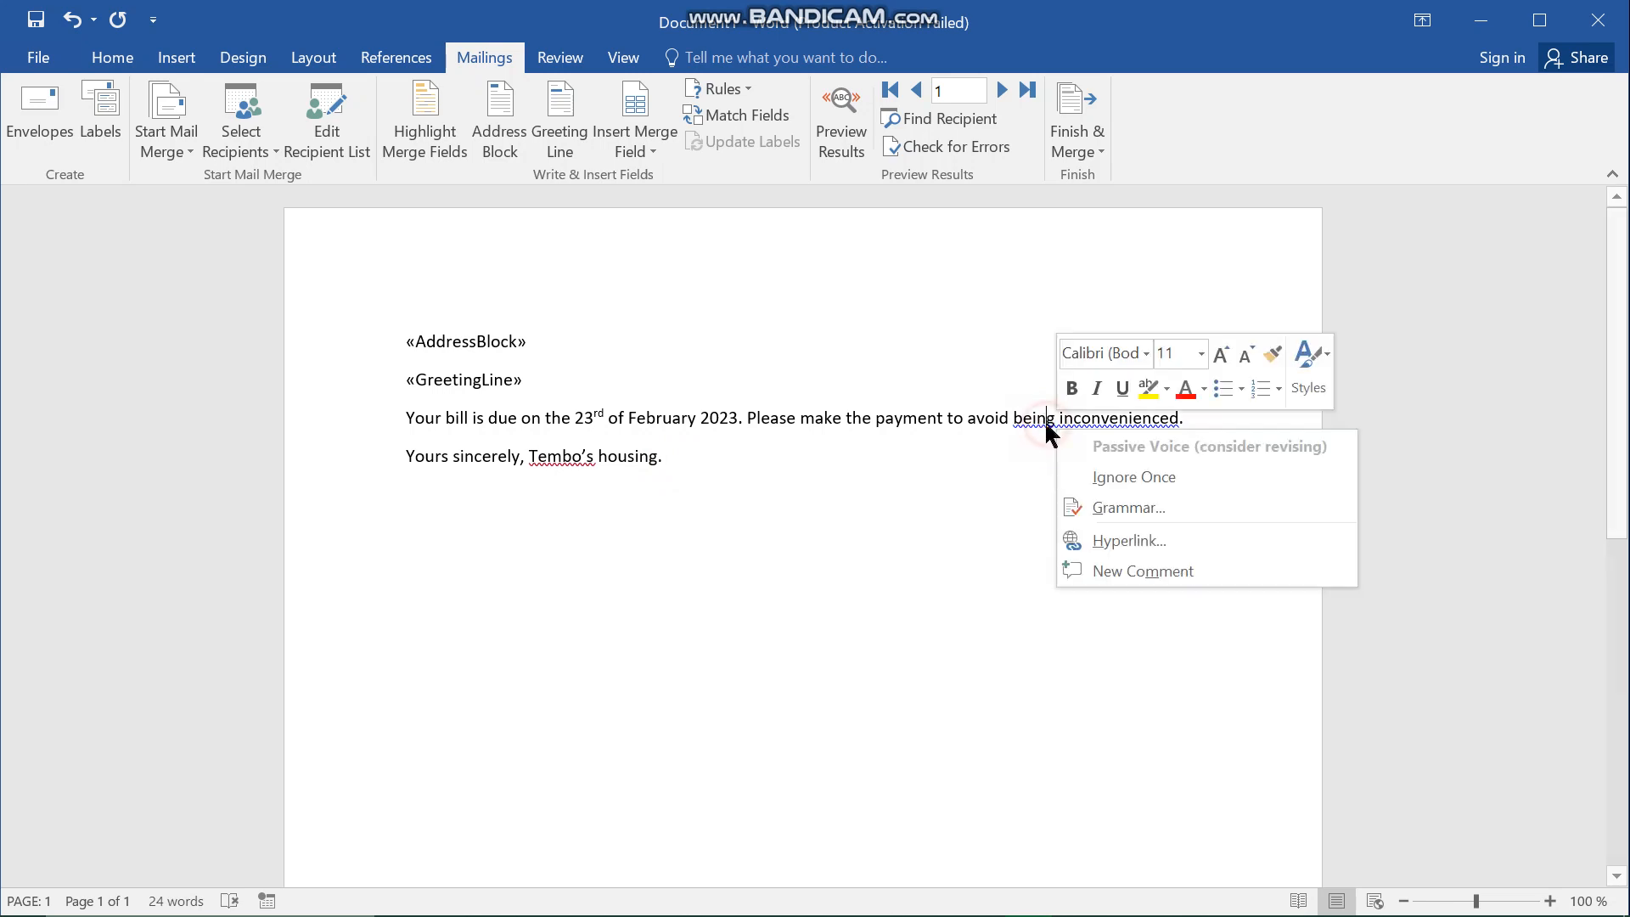
pyautogui.click(1119, 479)
pyautogui.click(823, 502)
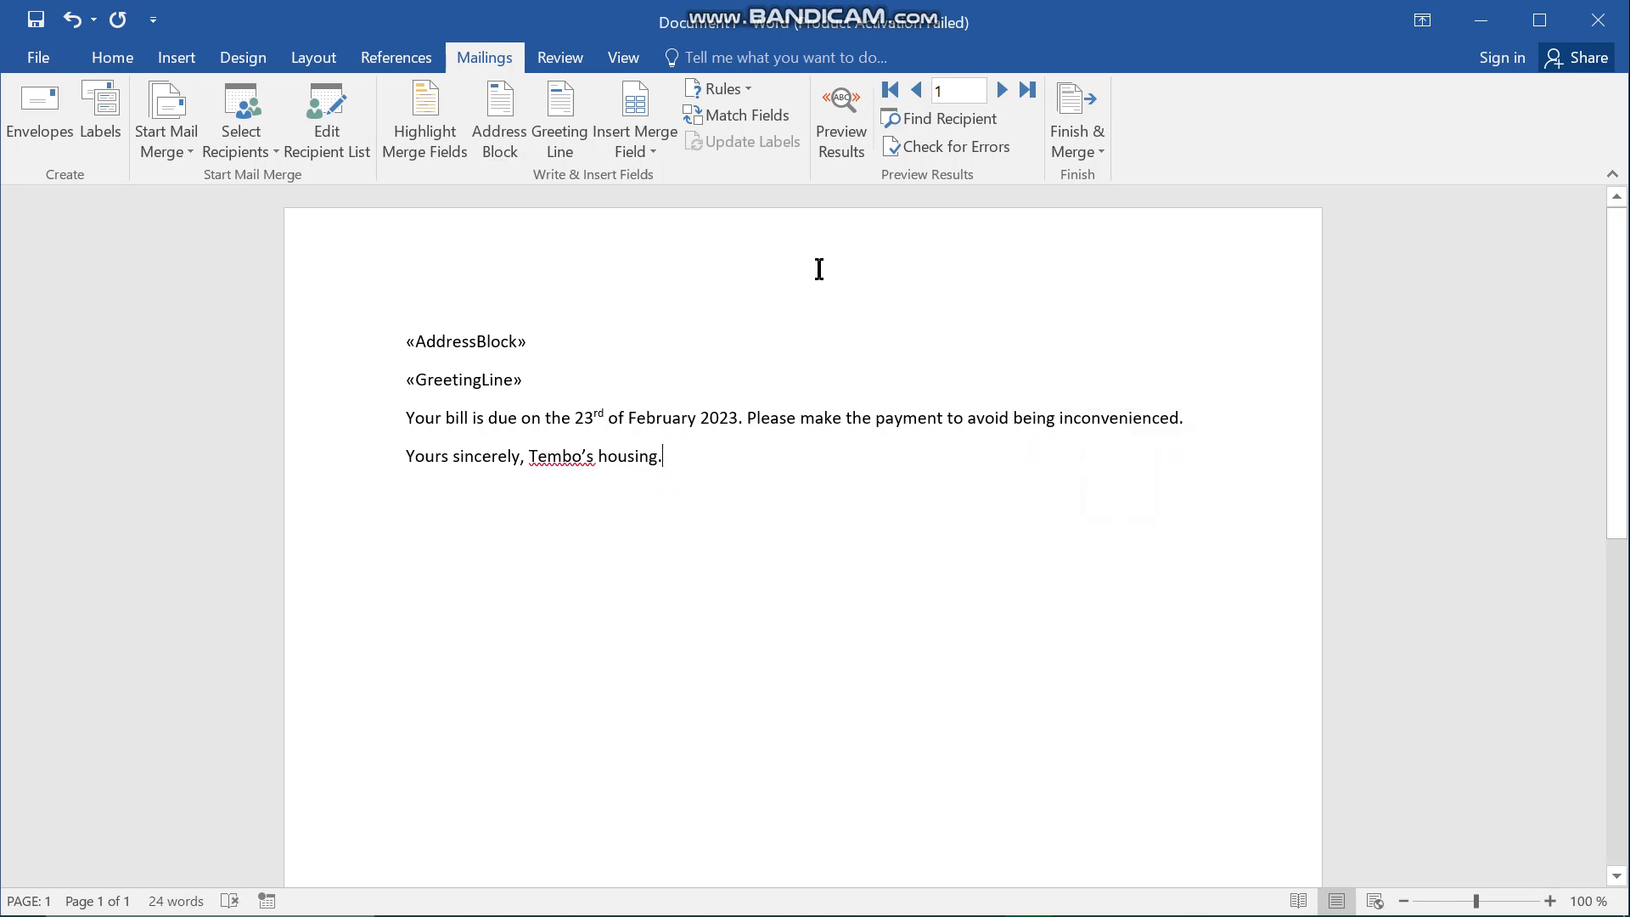
# Preview the merged letter and go through recipients 1 to 4 to check each address and greeting
pyautogui.click(856, 143)
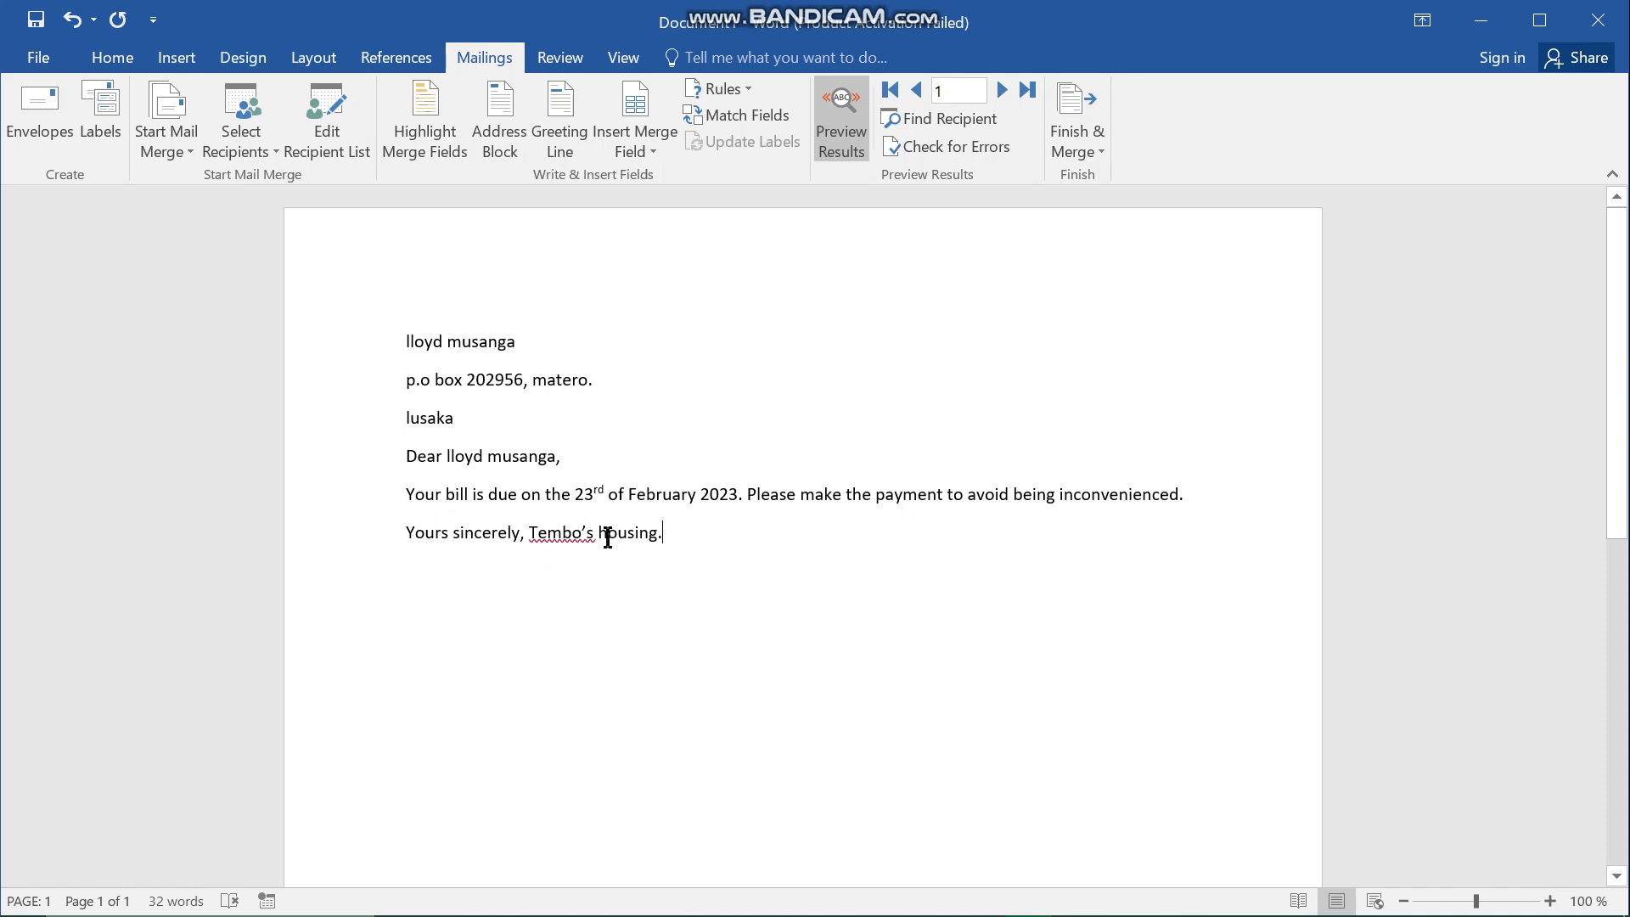
pyautogui.click(1008, 88)
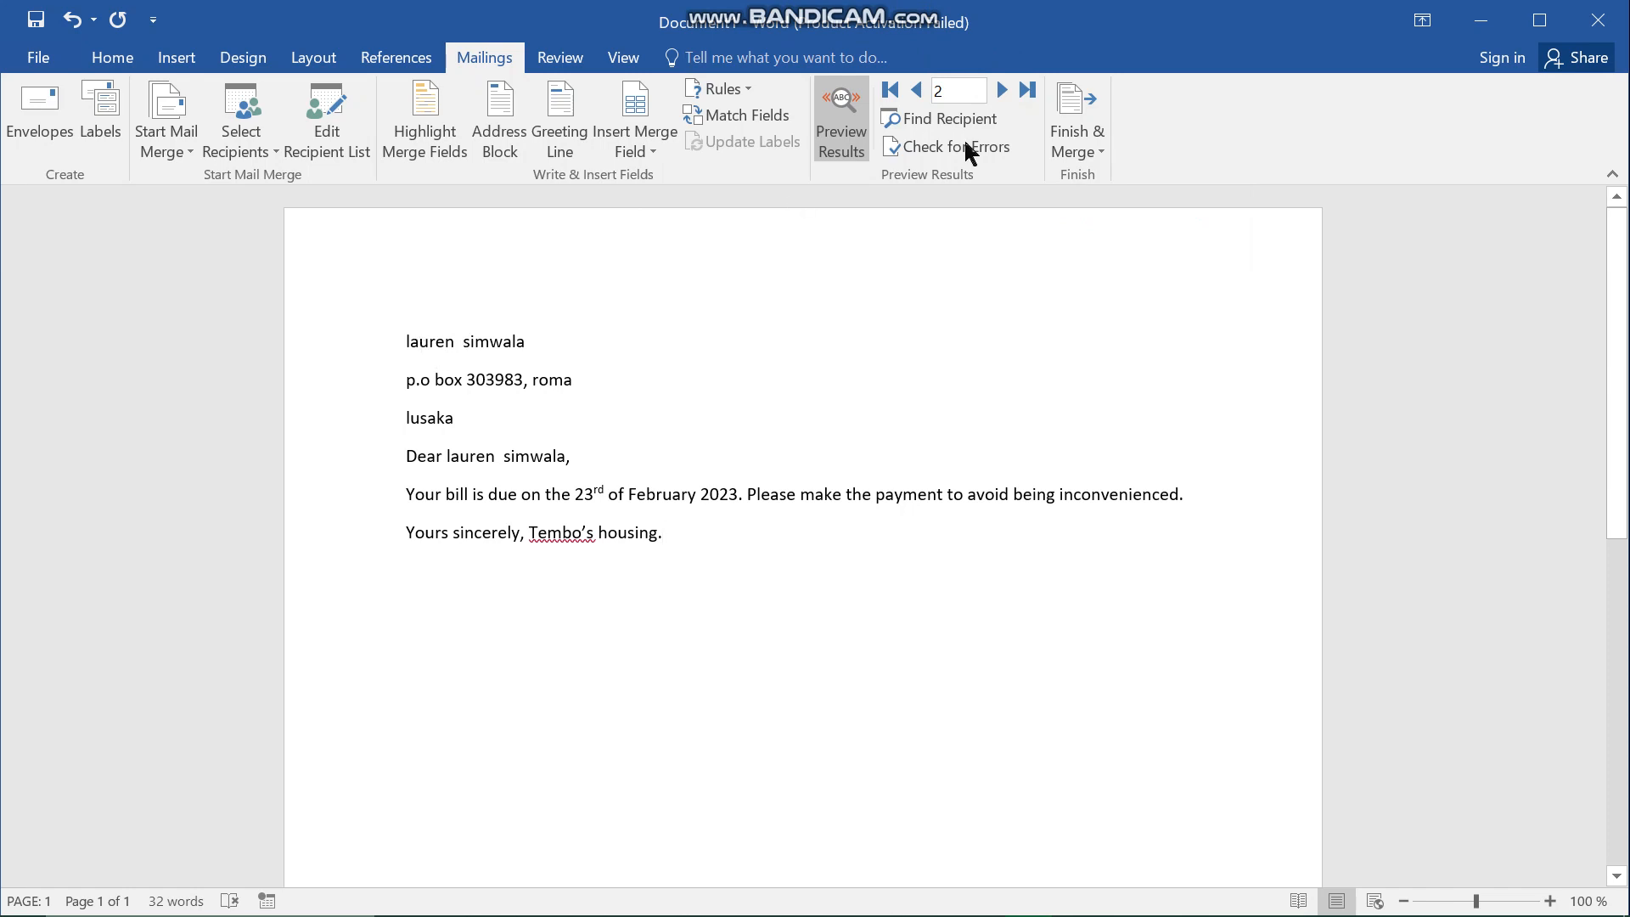
pyautogui.click(1002, 89)
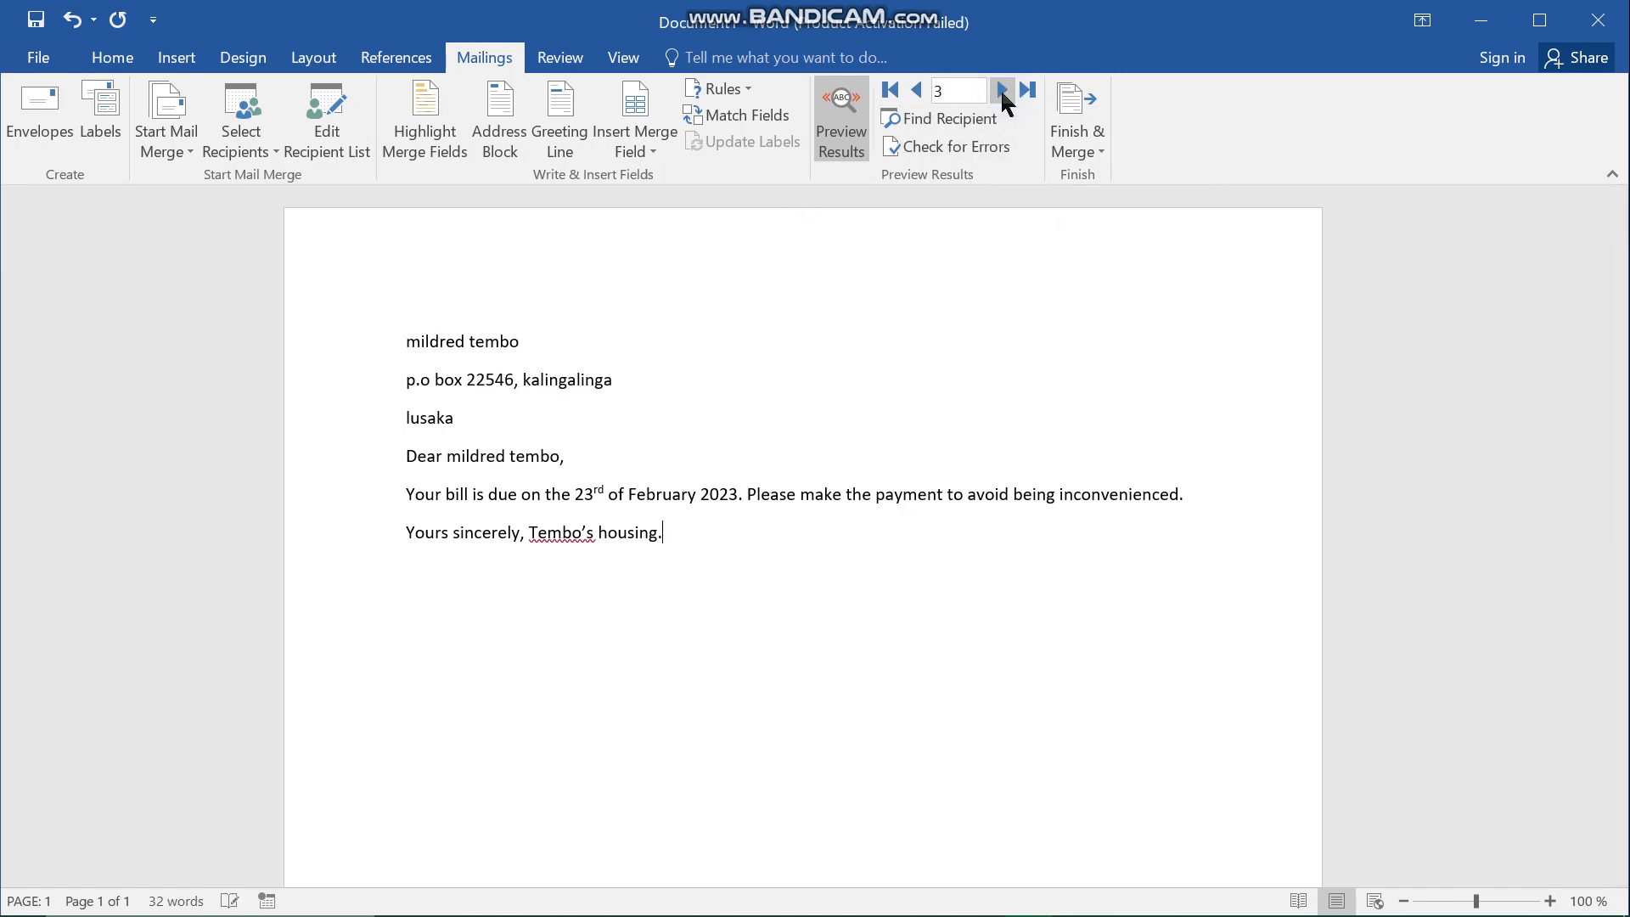
pyautogui.click(1002, 90)
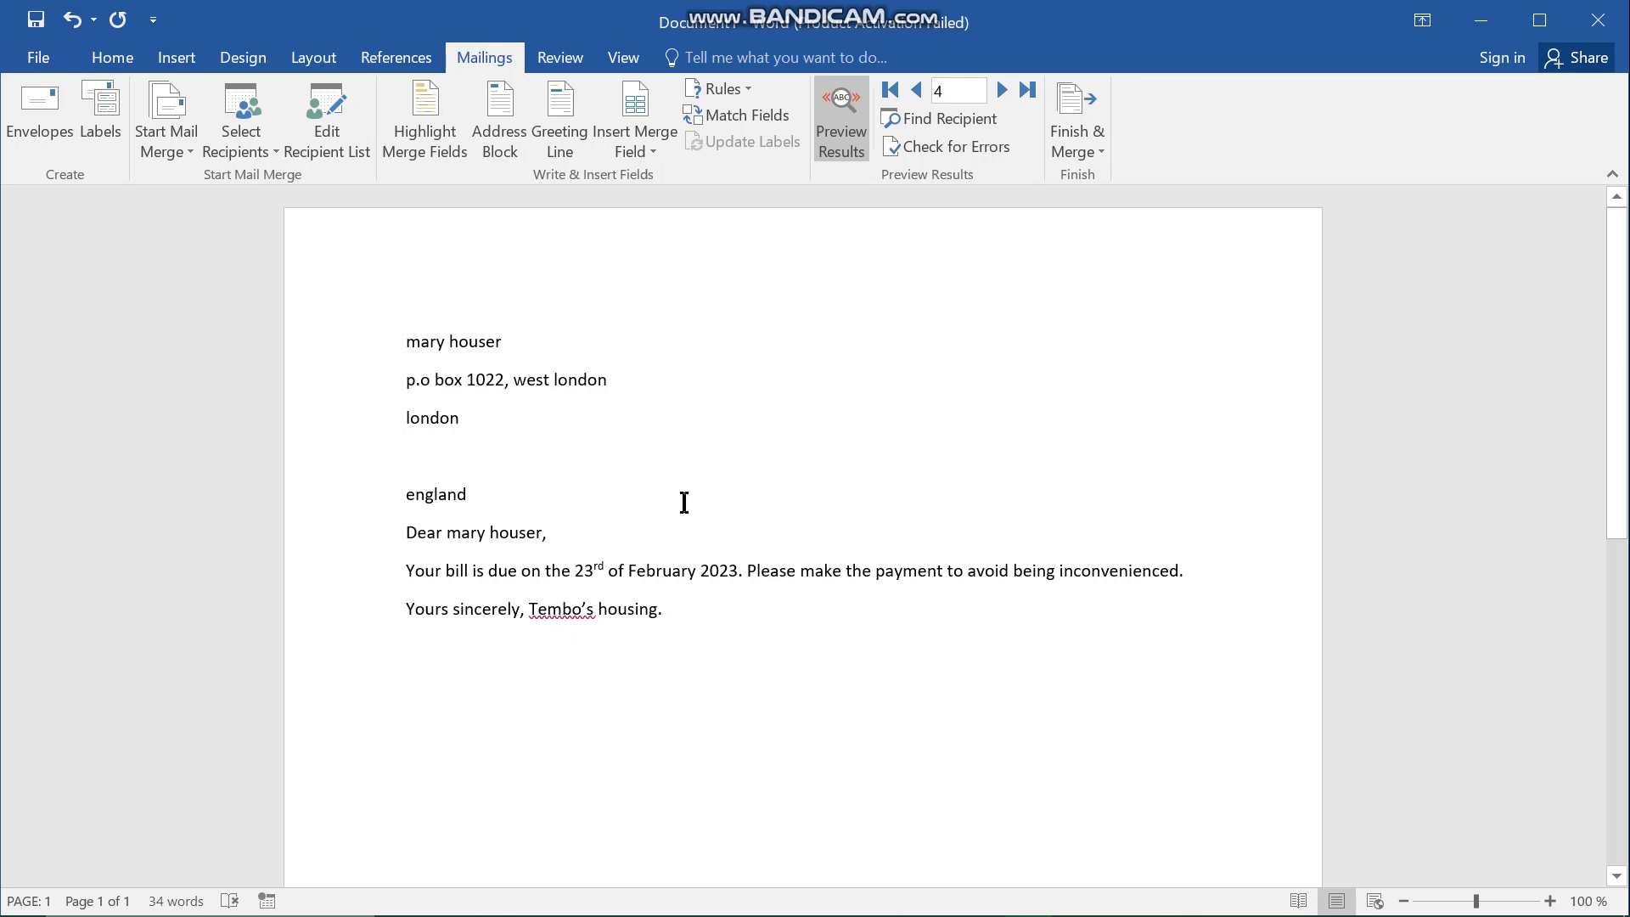
pyautogui.click(564, 618)
pyautogui.rightClick(564, 619)
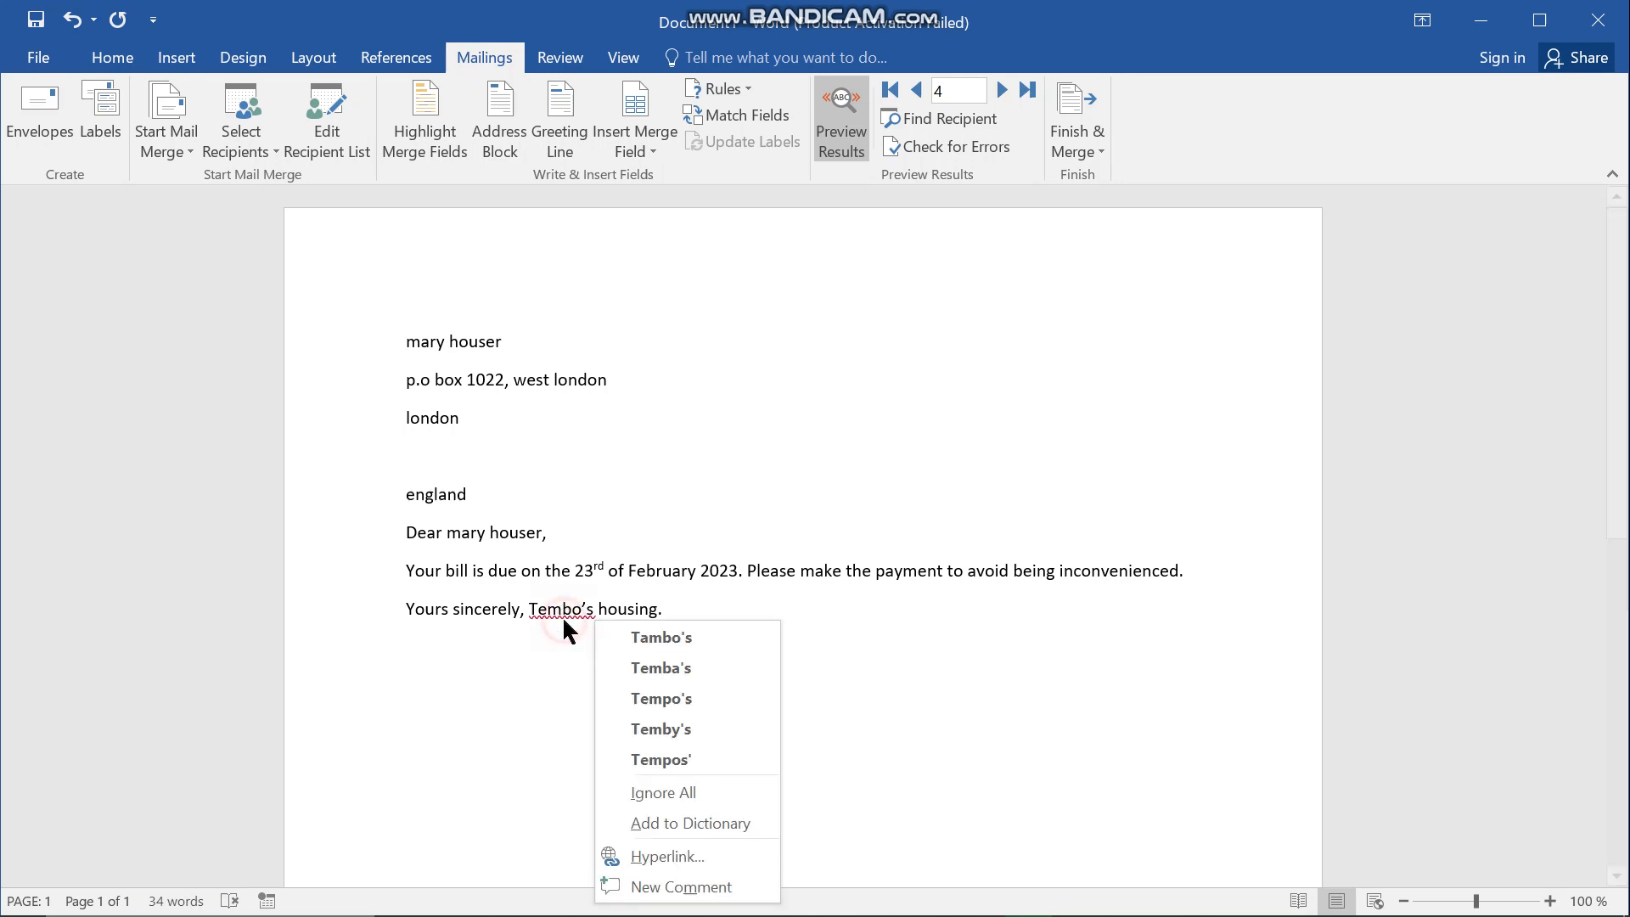
pyautogui.click(708, 535)
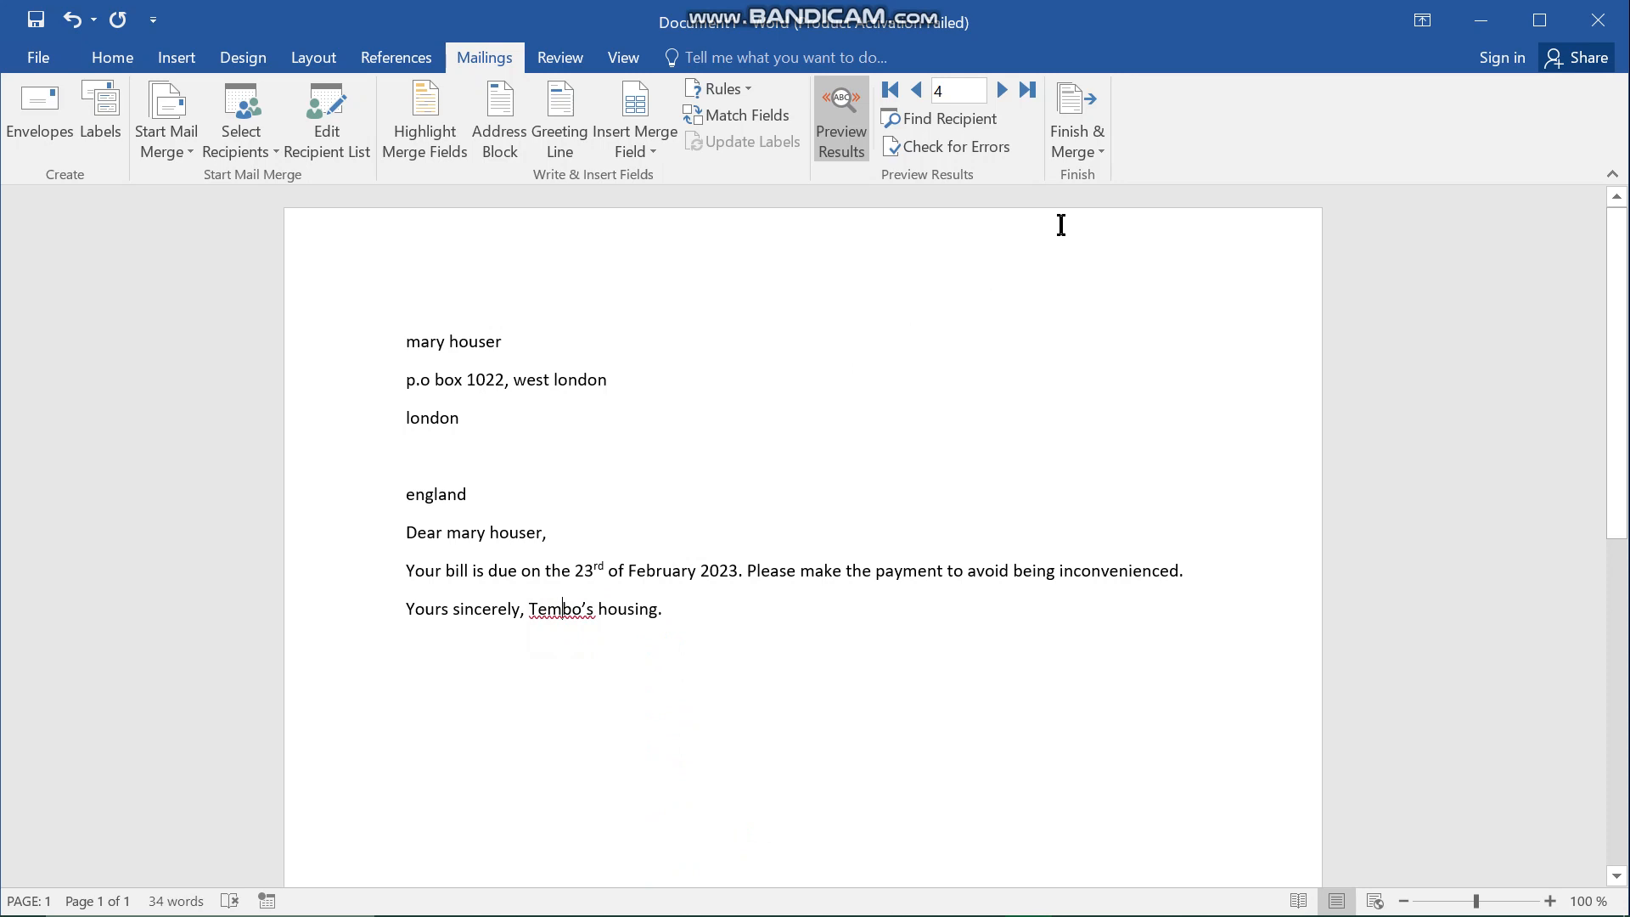
# Show the available options for finishing the merge of the letters
pyautogui.click(1089, 150)
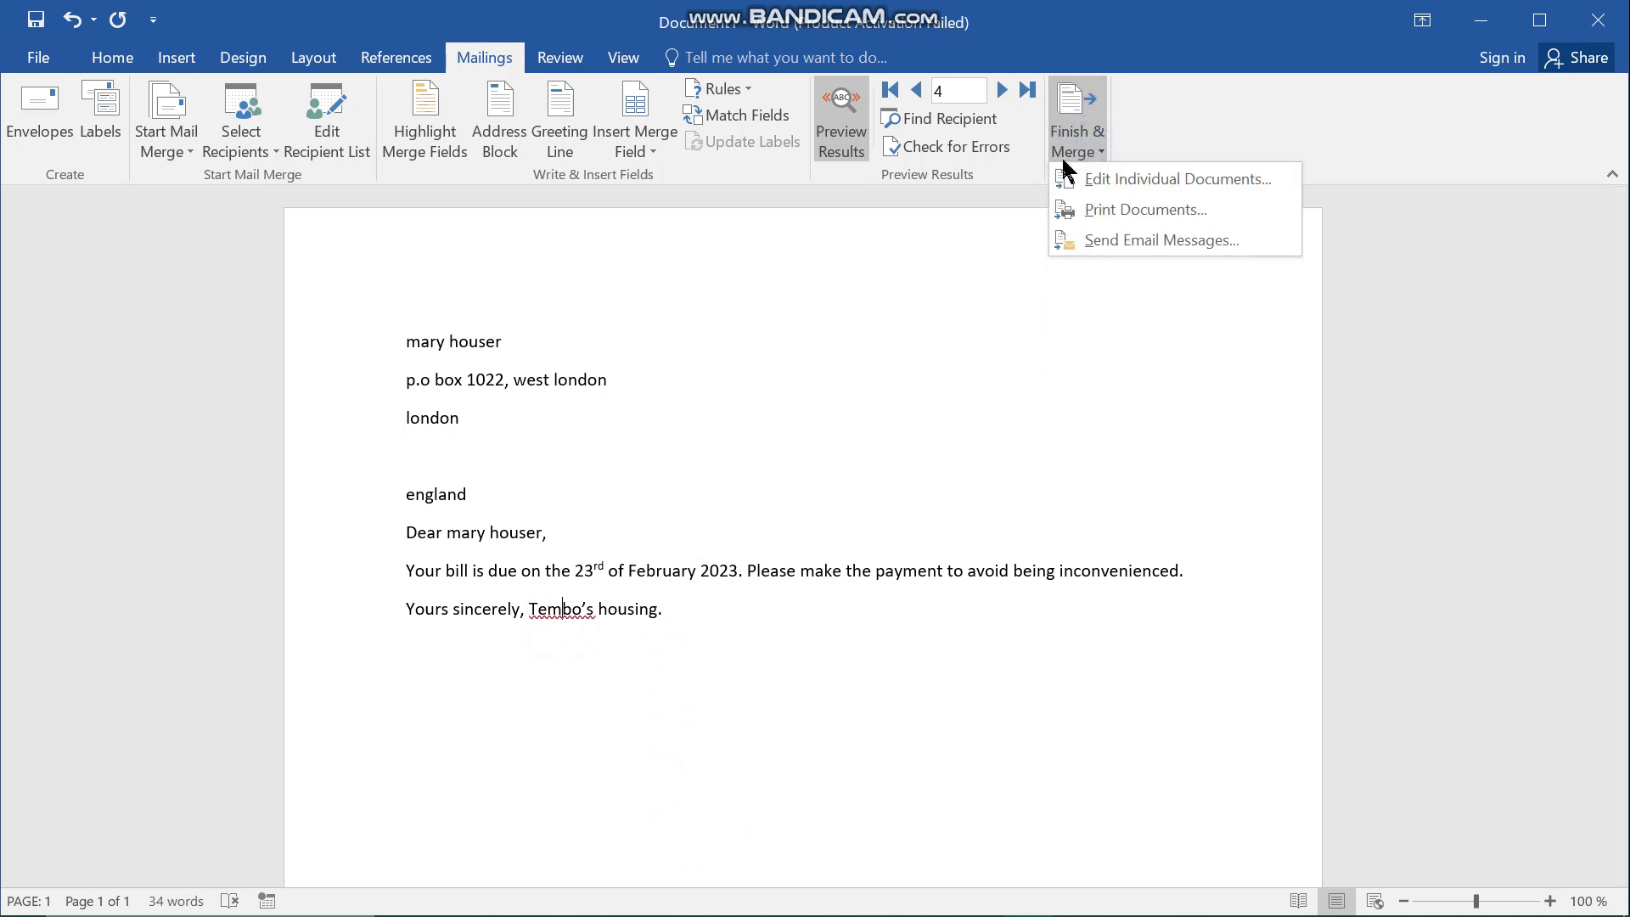
pyautogui.click(1126, 240)
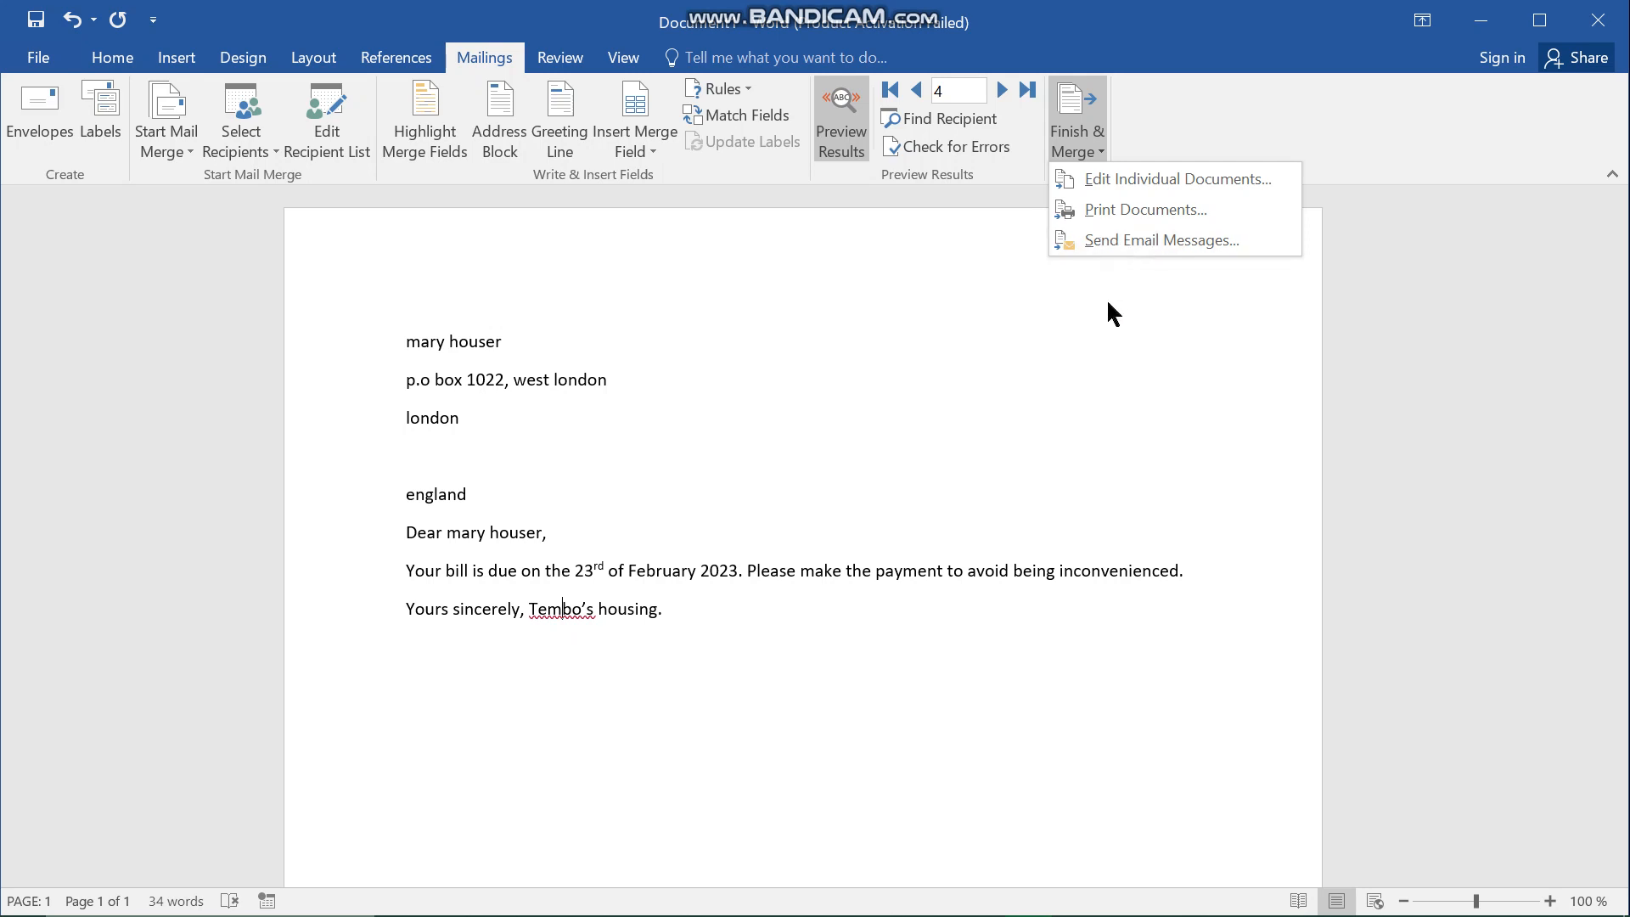
pyautogui.scroll(-5, 958, 405)
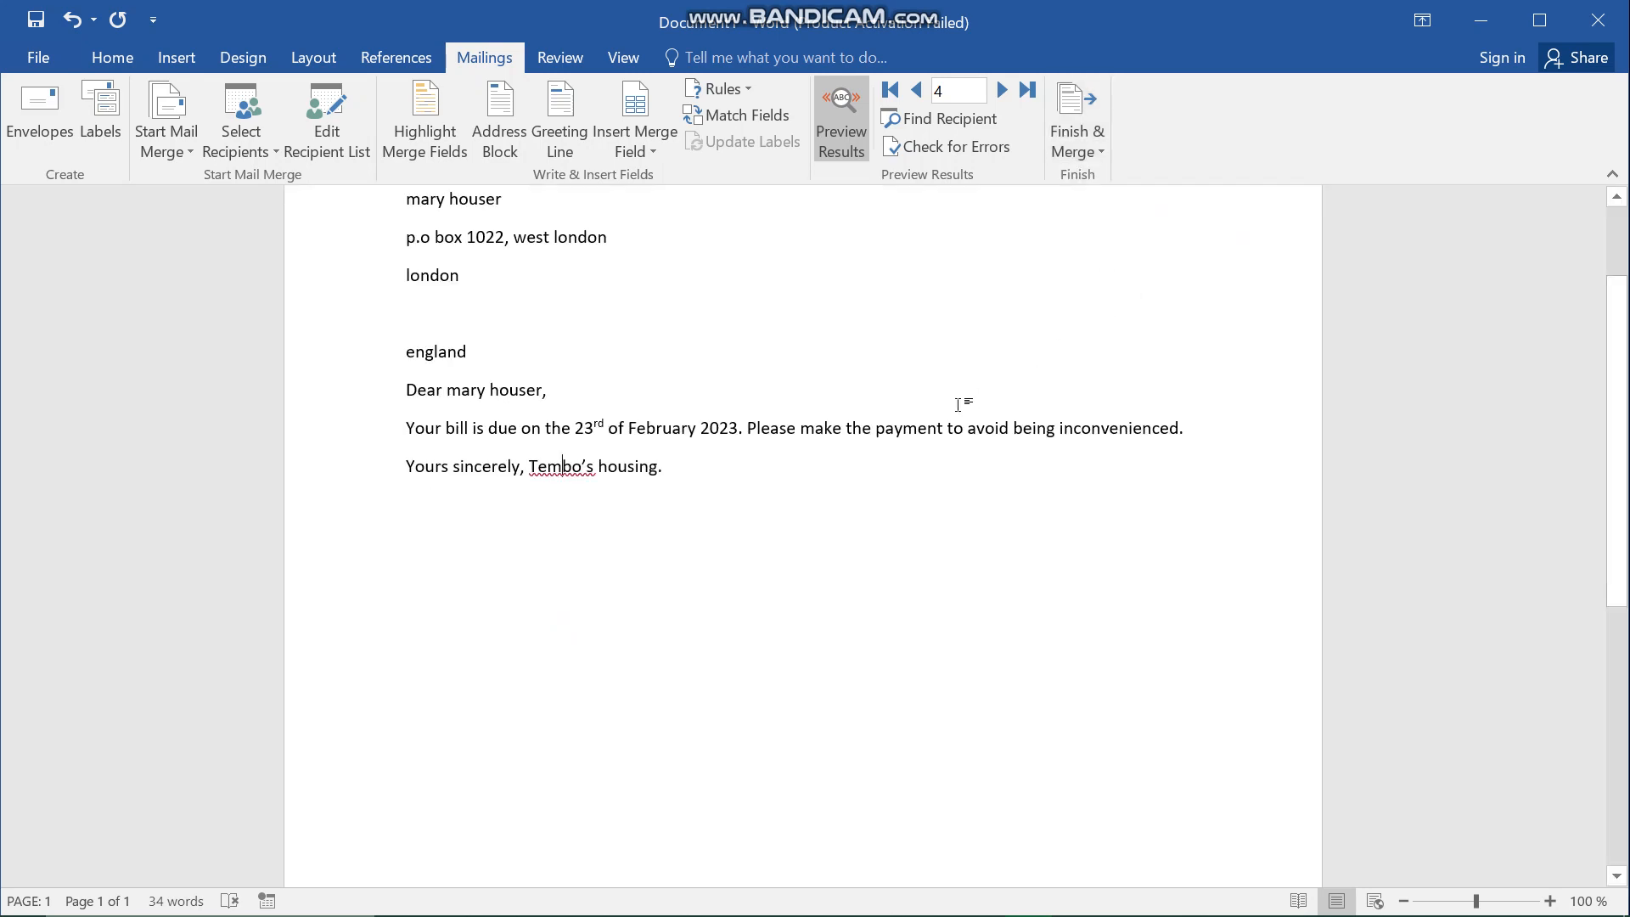
pyautogui.scroll(5, 958, 405)
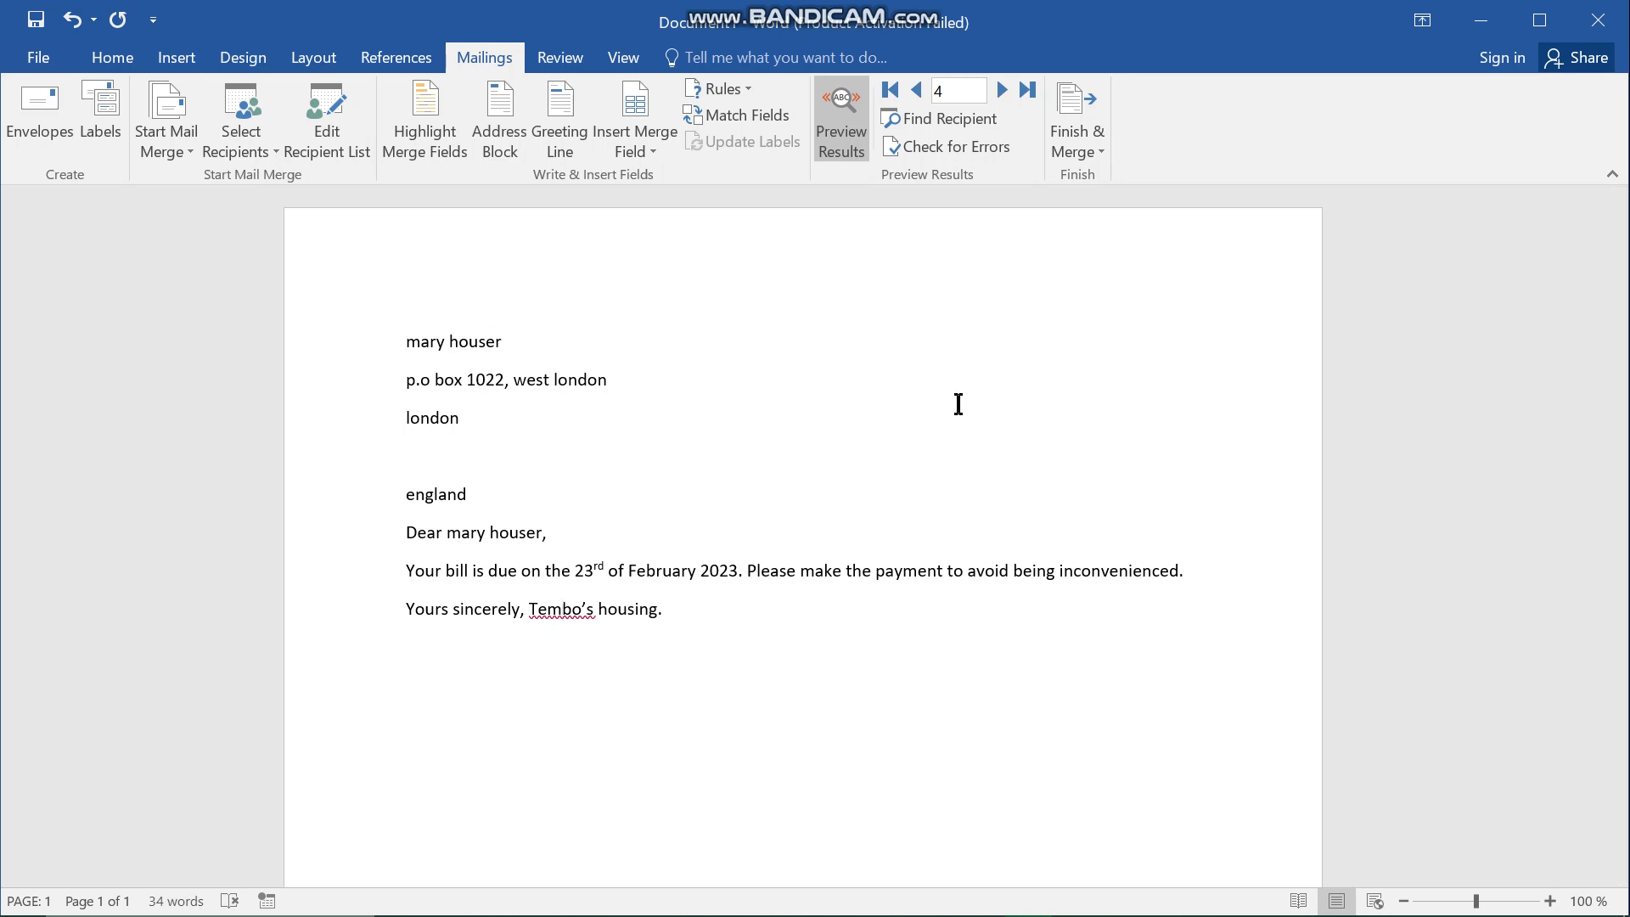
pyautogui.moveTo(940, 907)
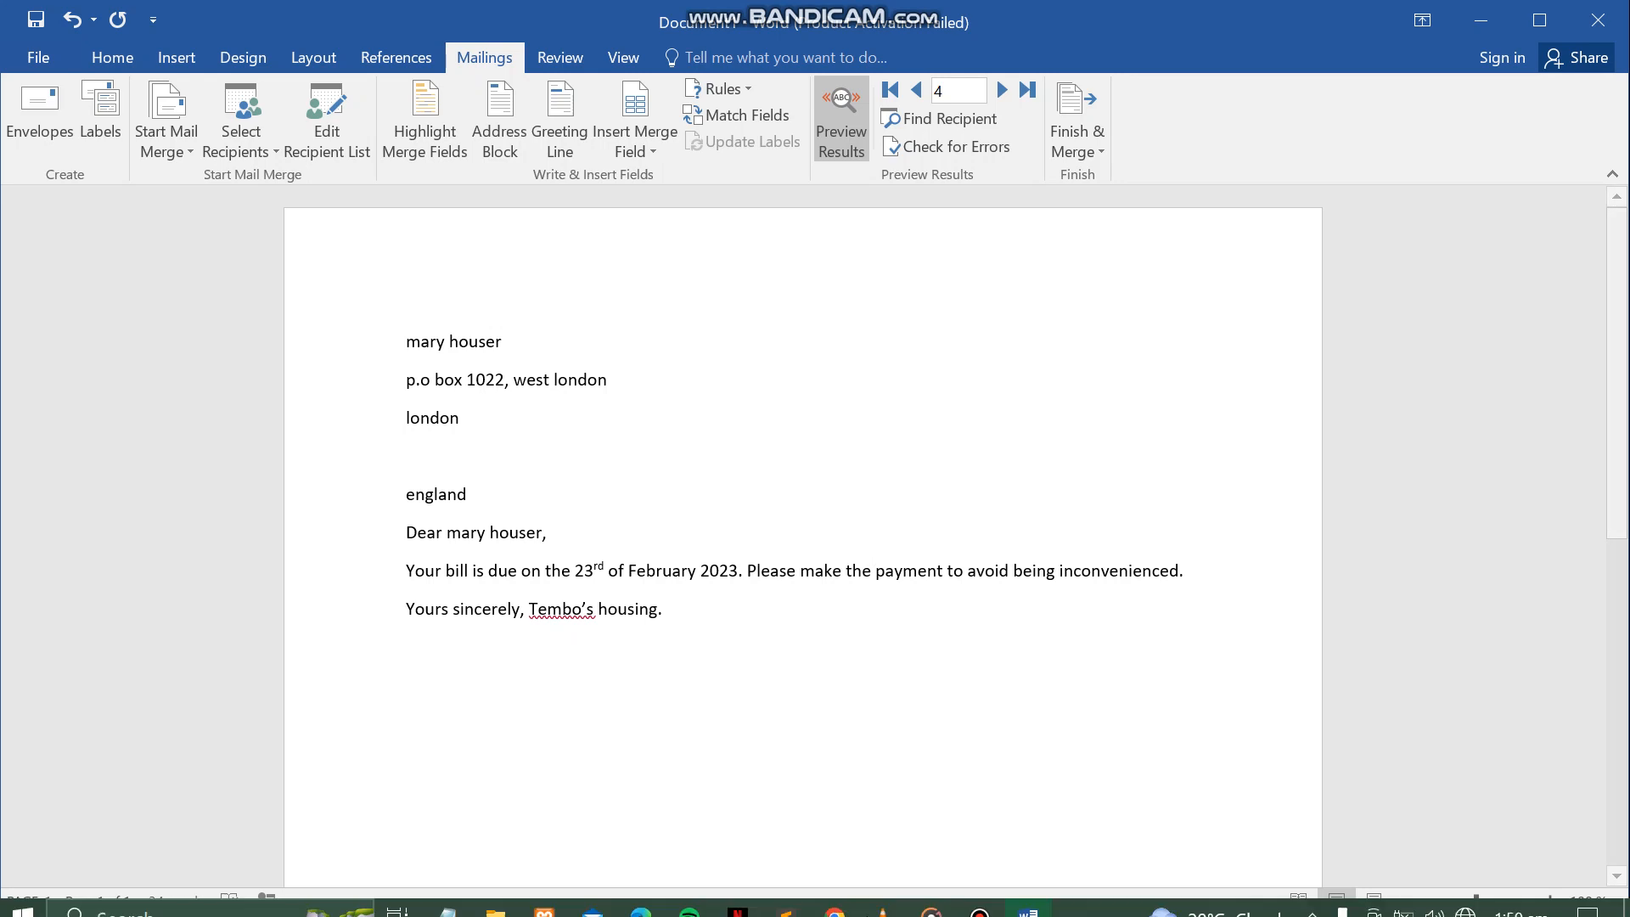
pyautogui.click(940, 907)
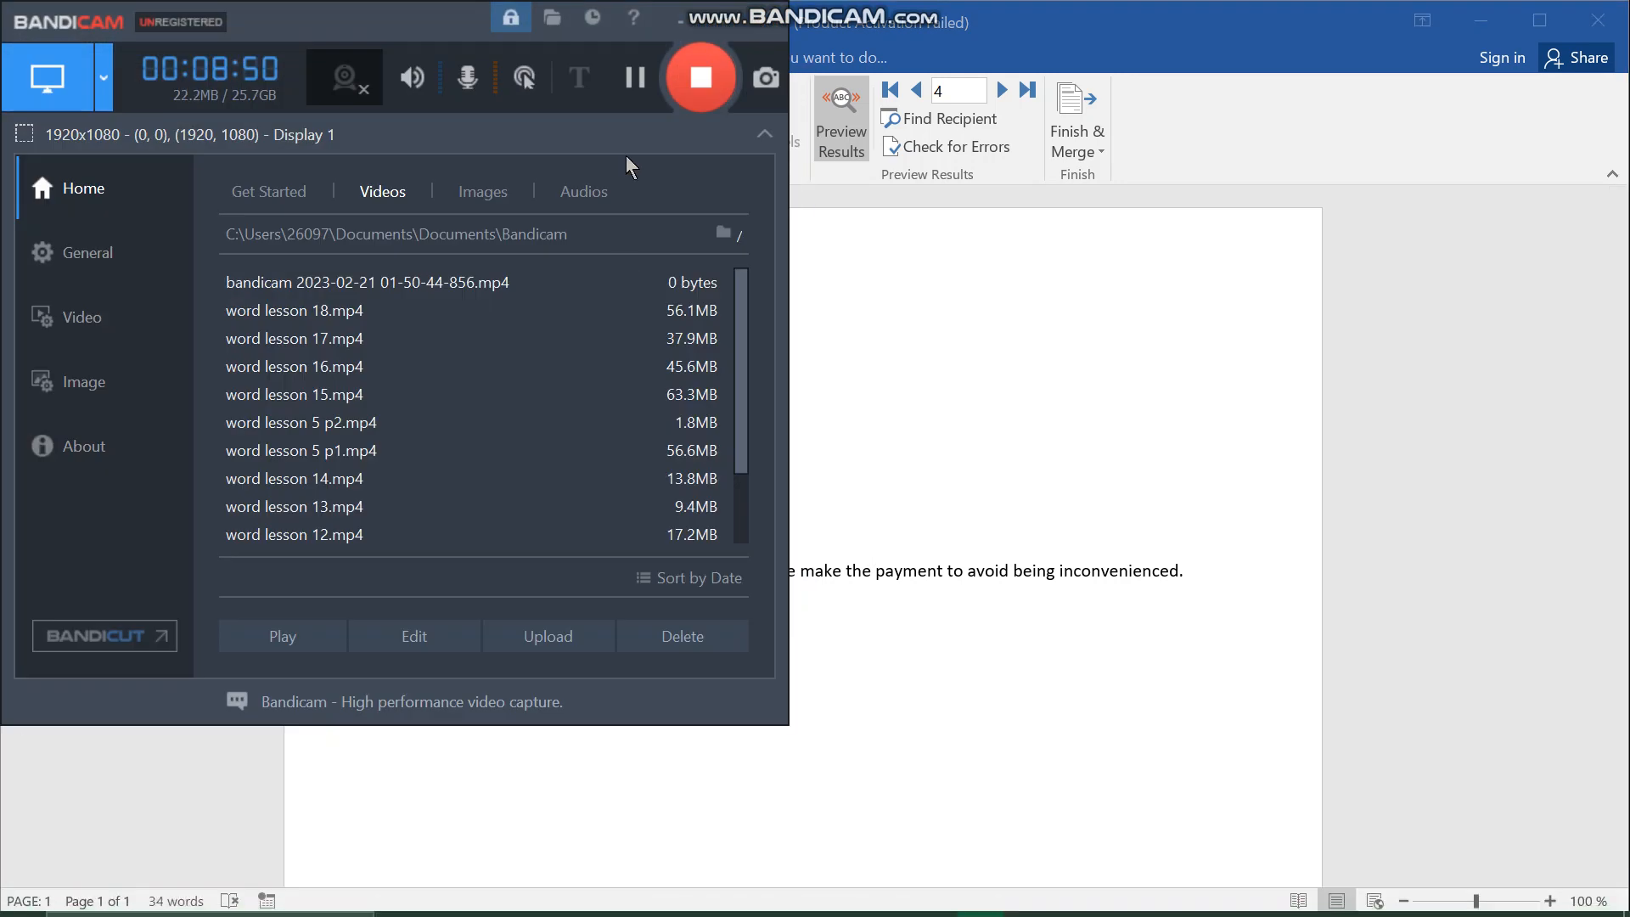